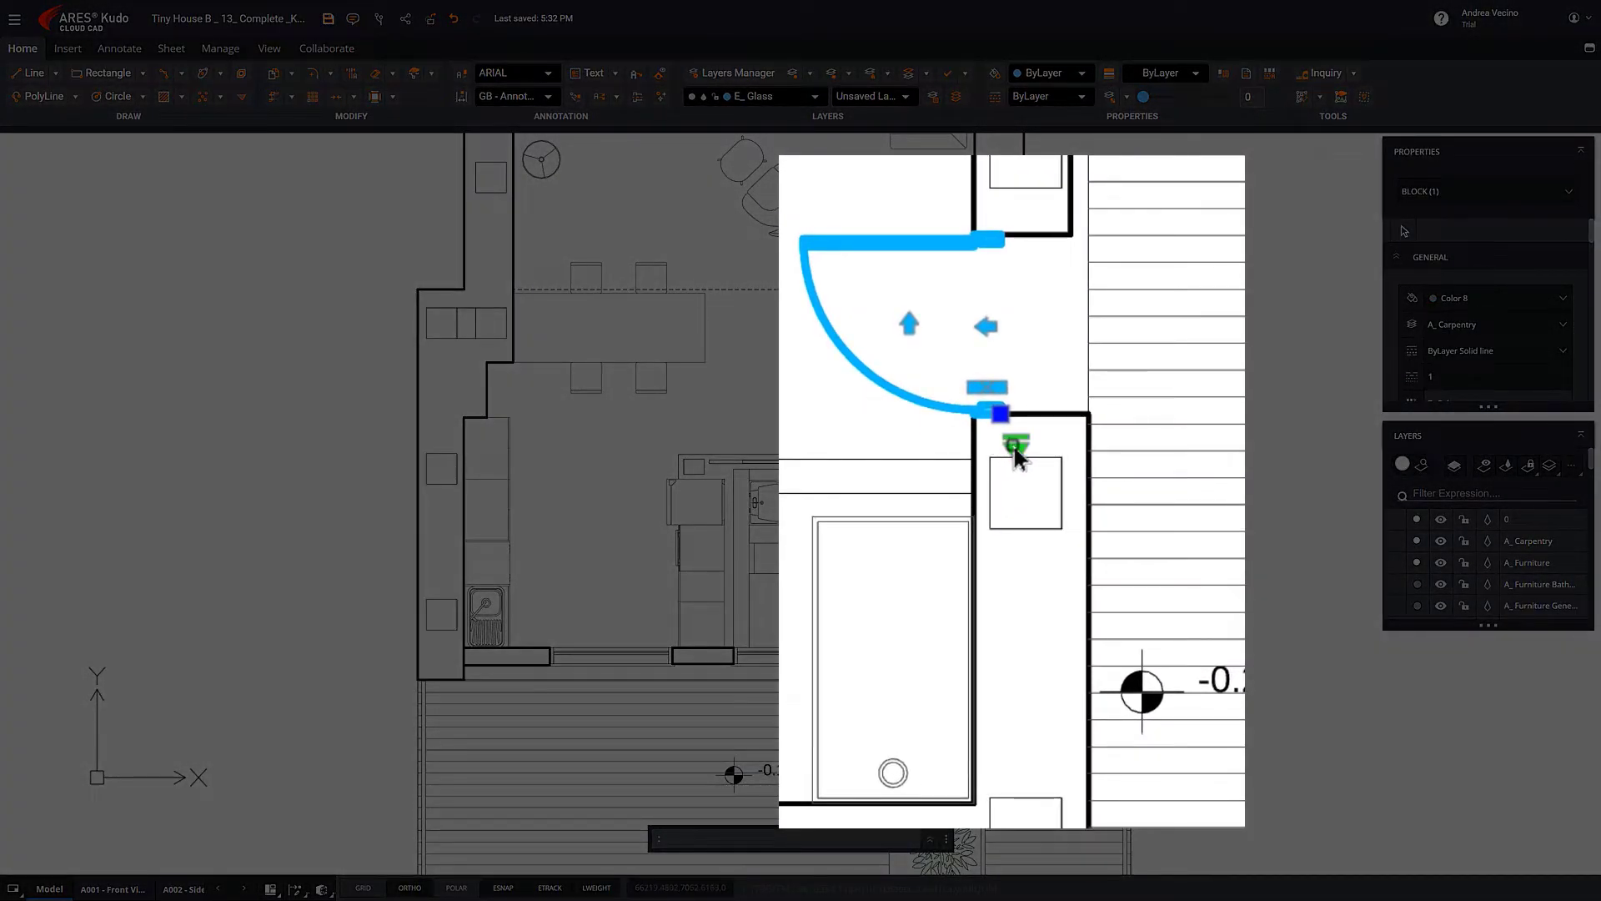
Try the bathroom door at 800 mm, return it to 1000 mm, and flip its leaf to the bottom
{"action": "left_click", "coordinate": [1014, 446]}
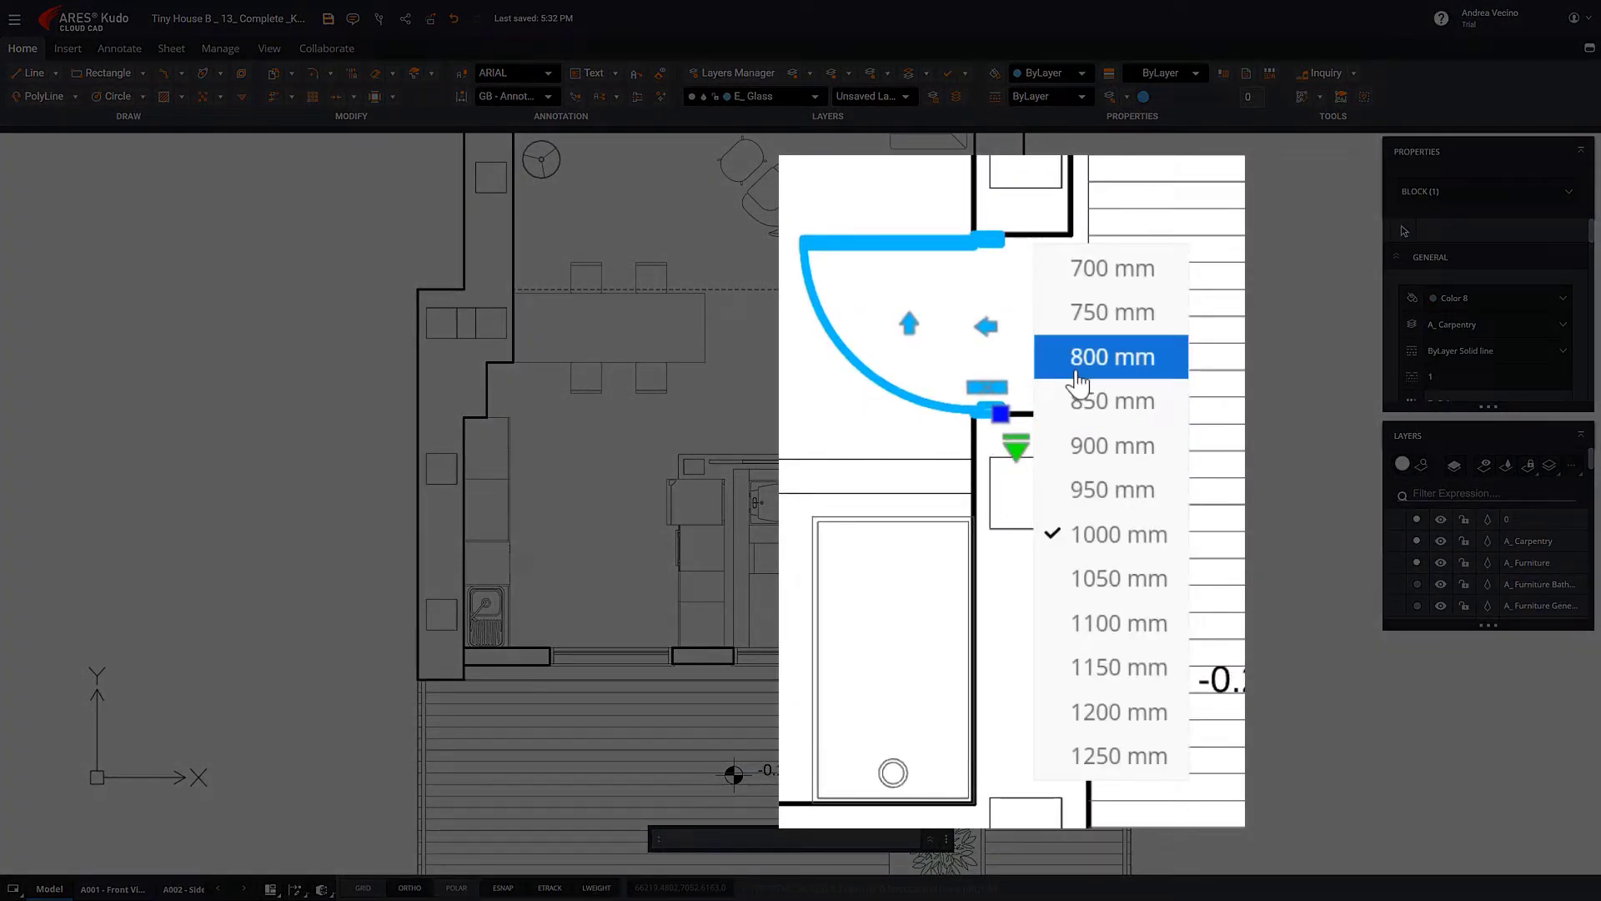
{"action": "left_click", "coordinate": [1061, 357]}
{"action": "left_click", "coordinate": [1021, 455]}
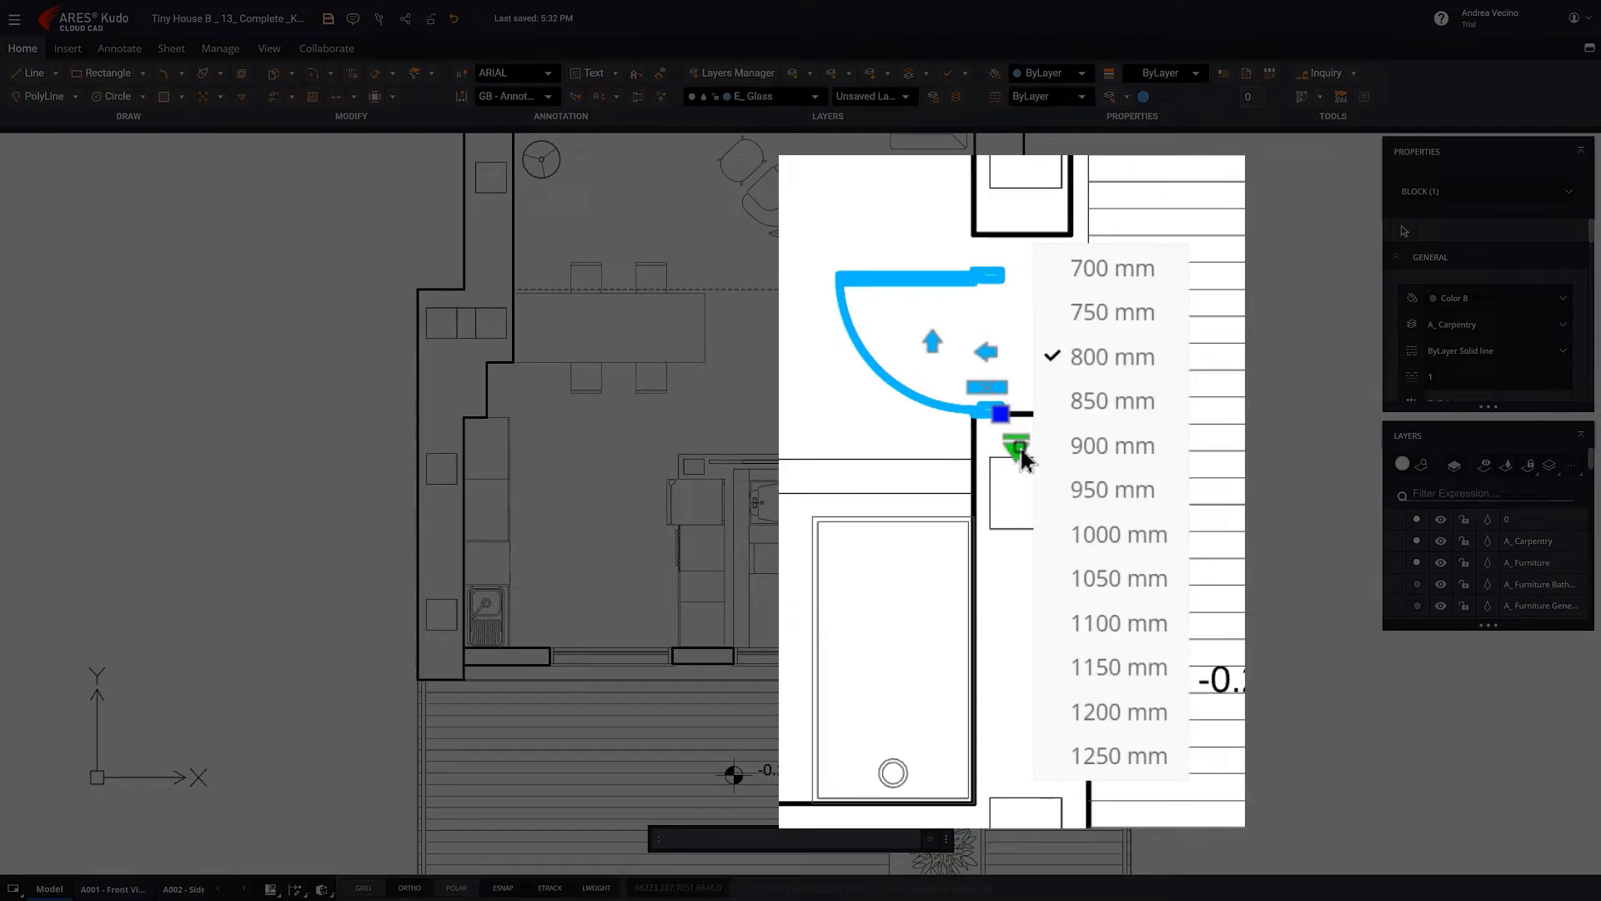
{"action": "left_click", "coordinate": [1093, 531]}
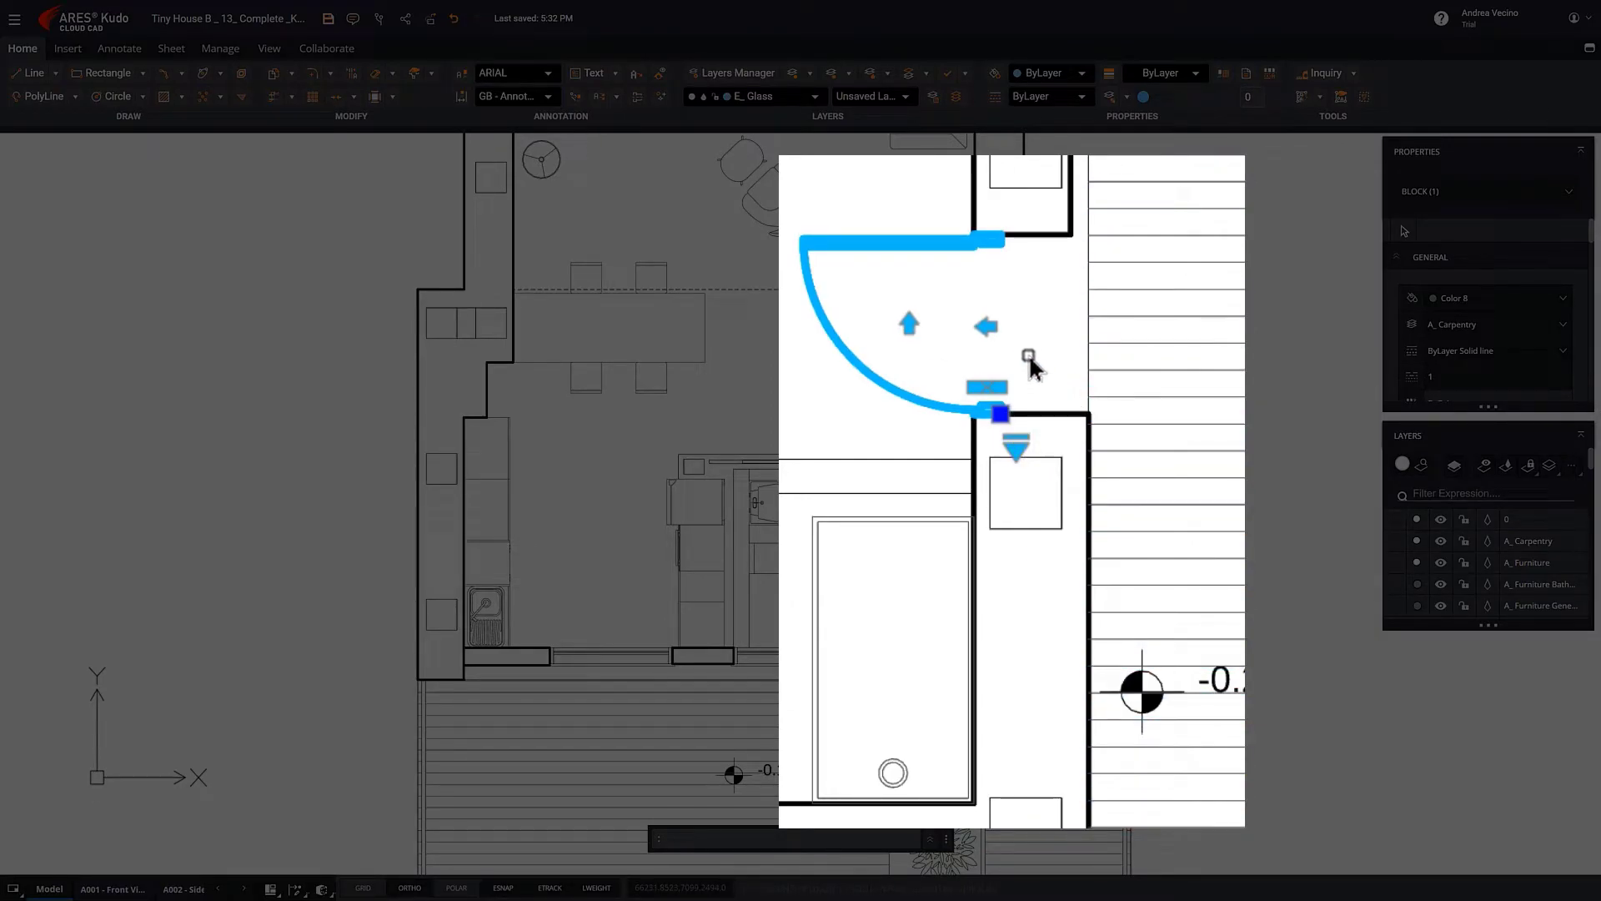
{"action": "left_click", "coordinate": [987, 328]}
{"action": "left_click", "coordinate": [988, 328]}
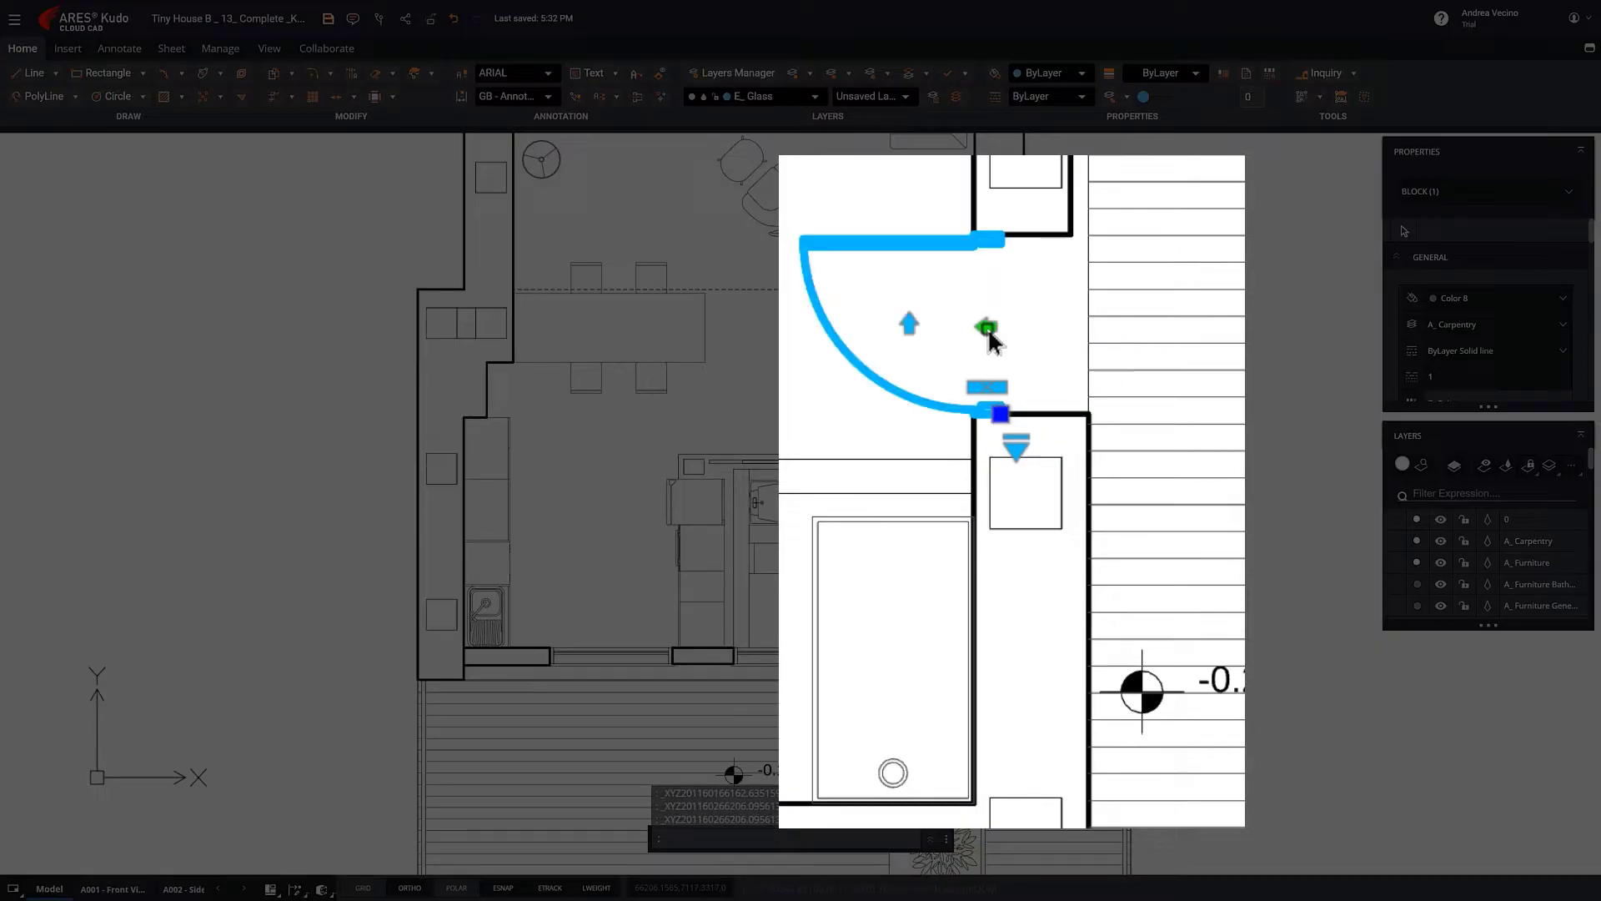
{"action": "left_click", "coordinate": [907, 325]}
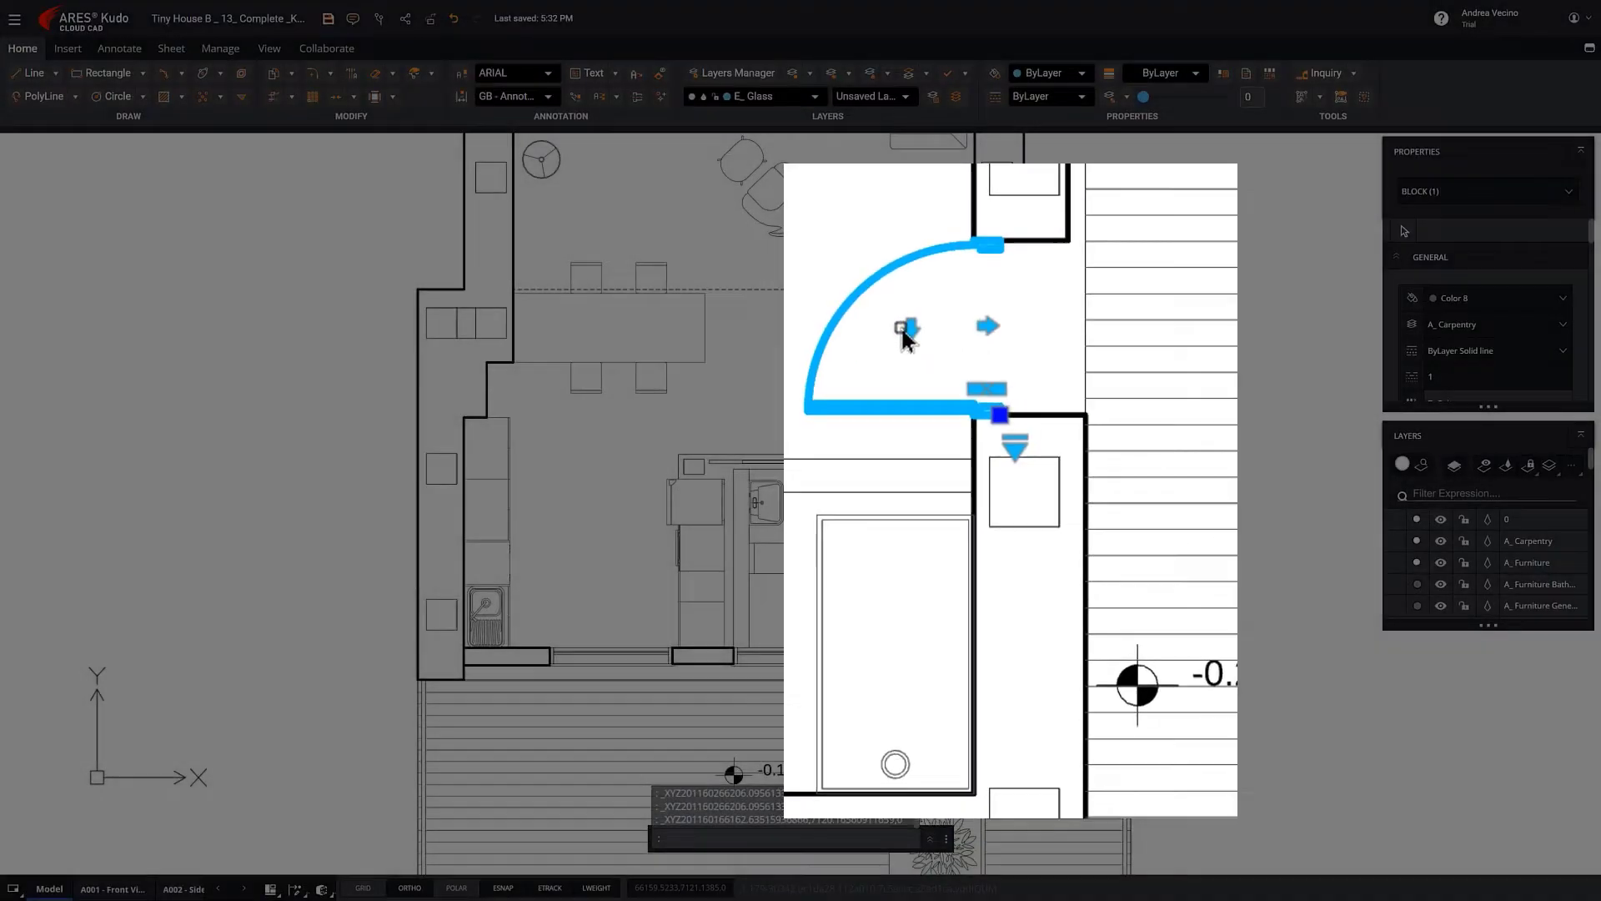
{"action": "key", "text": "Escape"}
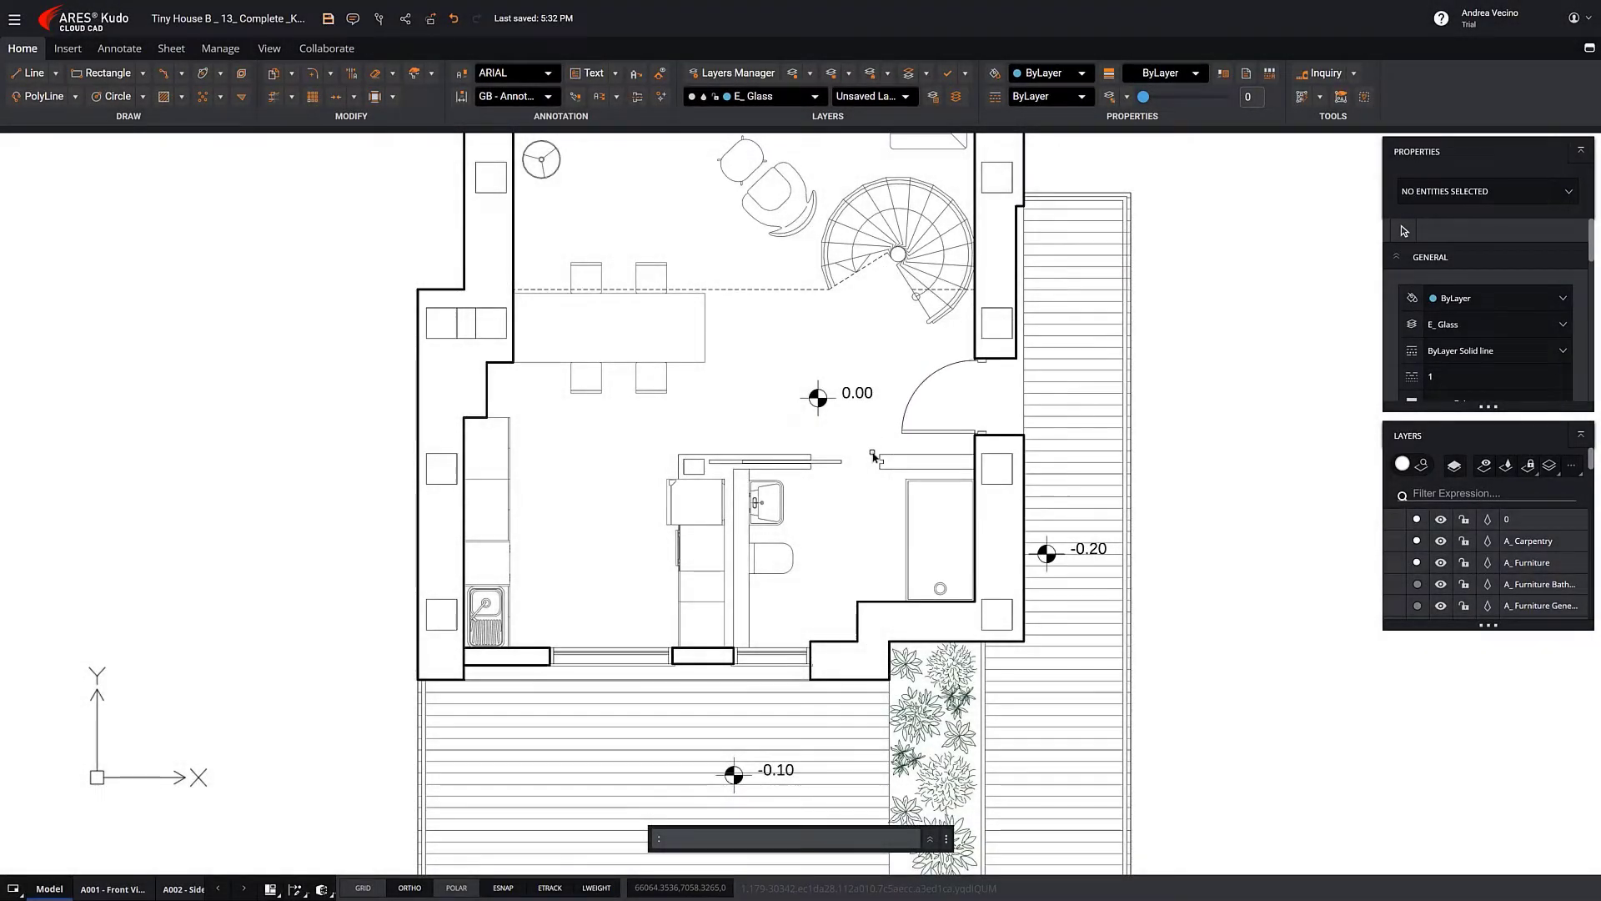
Copy the toilet below the original and switch the copy's visibility to Bidet - Plan View
{"action": "scroll", "coordinate": [772, 454], "scroll_direction": "up", "scroll_amount": 3}
{"action": "middle_click_drag", "start_coordinate": [765, 612], "coordinate": [672, 524]}
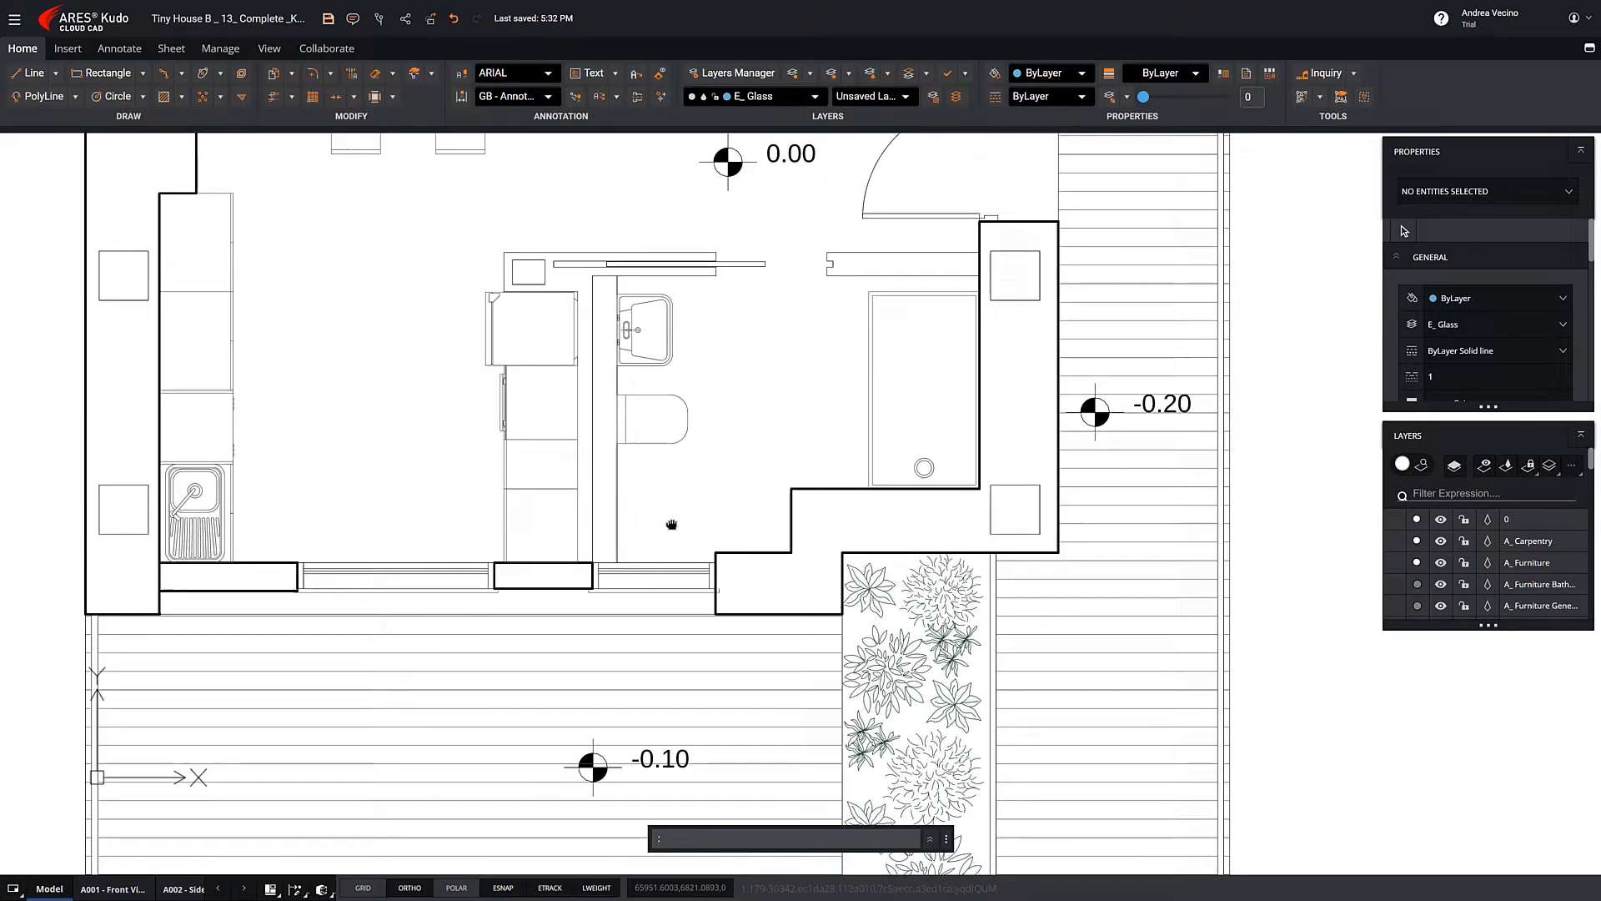
{"action": "type", "text": "co"}
{"action": "key", "text": "Return"}
{"action": "left_click", "coordinate": [685, 417]}
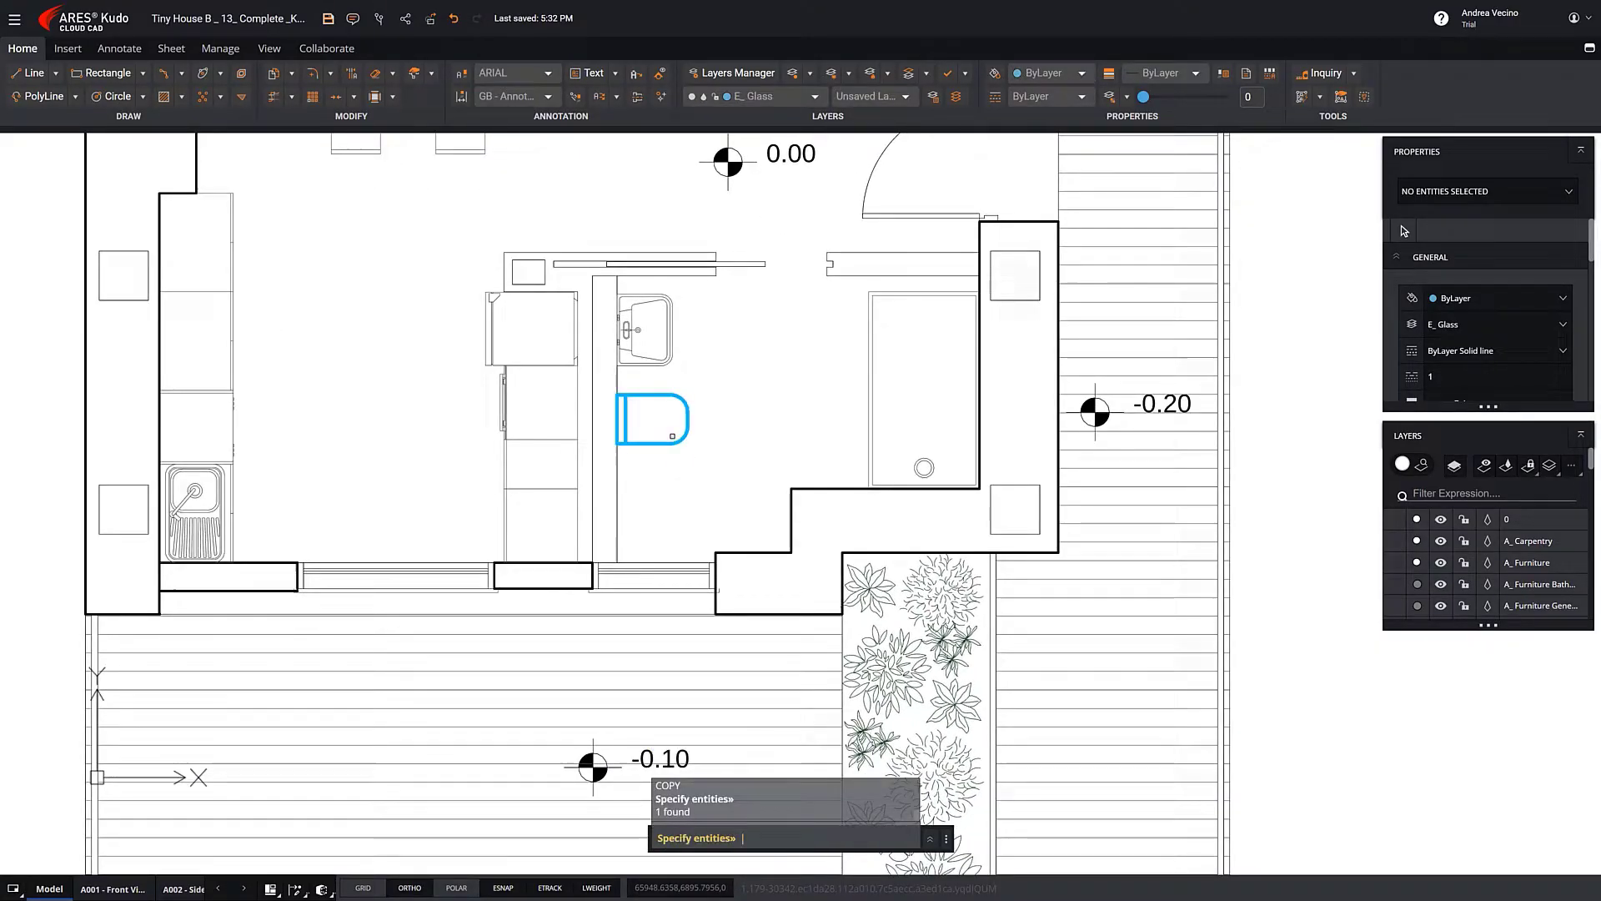
{"action": "key", "text": "Return"}
{"action": "left_click", "coordinate": [724, 392]}
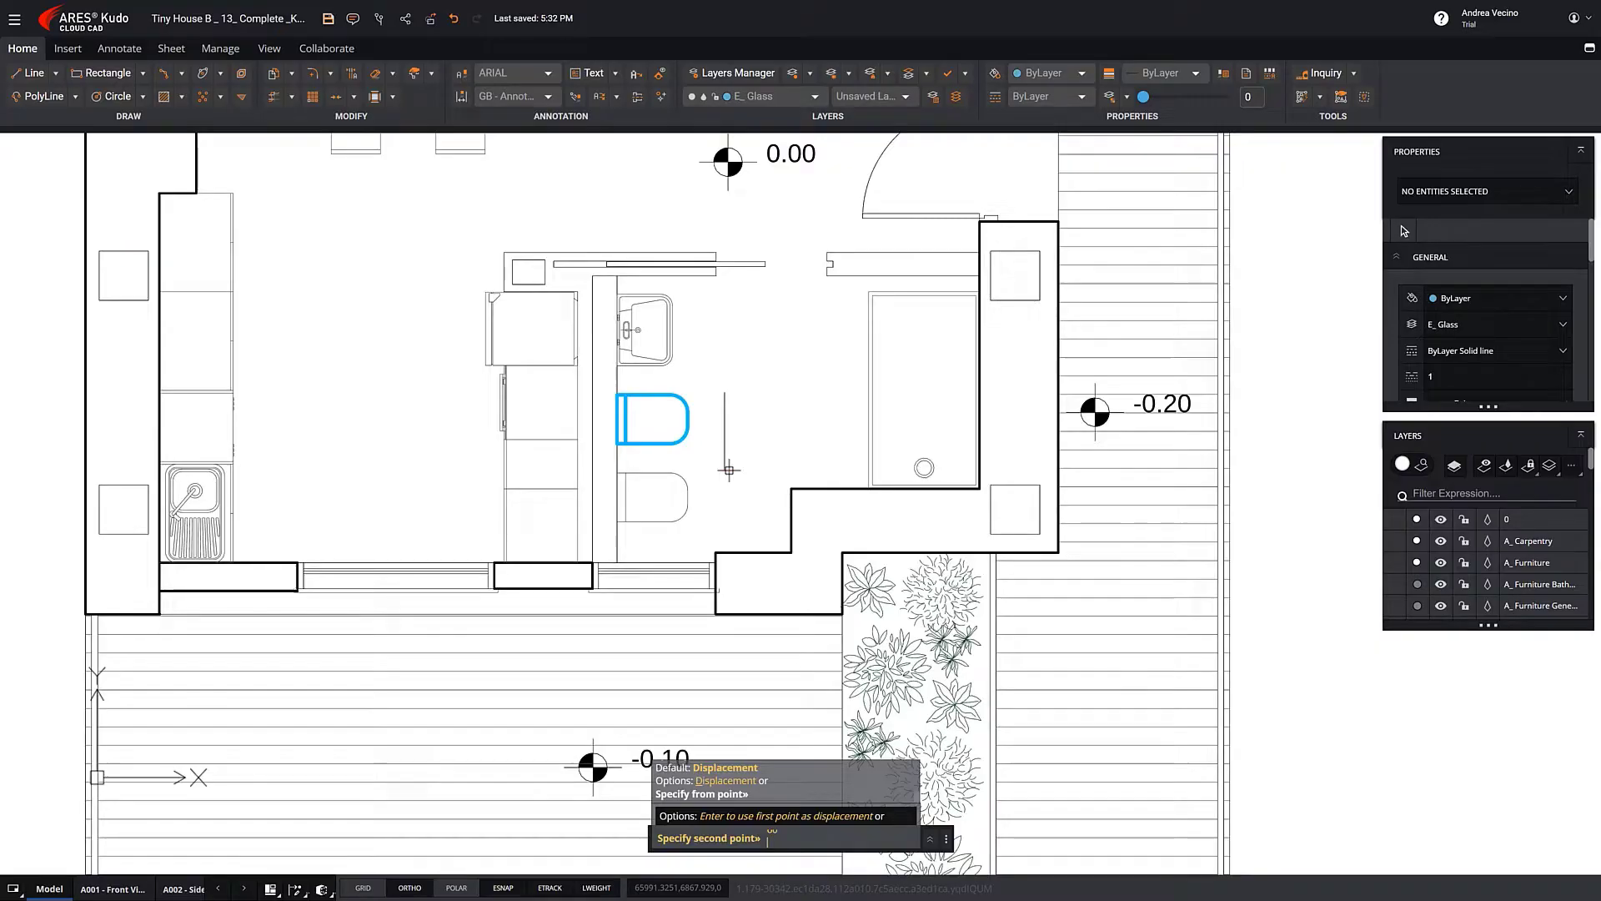
{"action": "left_click", "coordinate": [724, 467]}
{"action": "right_click", "coordinate": [665, 457]}
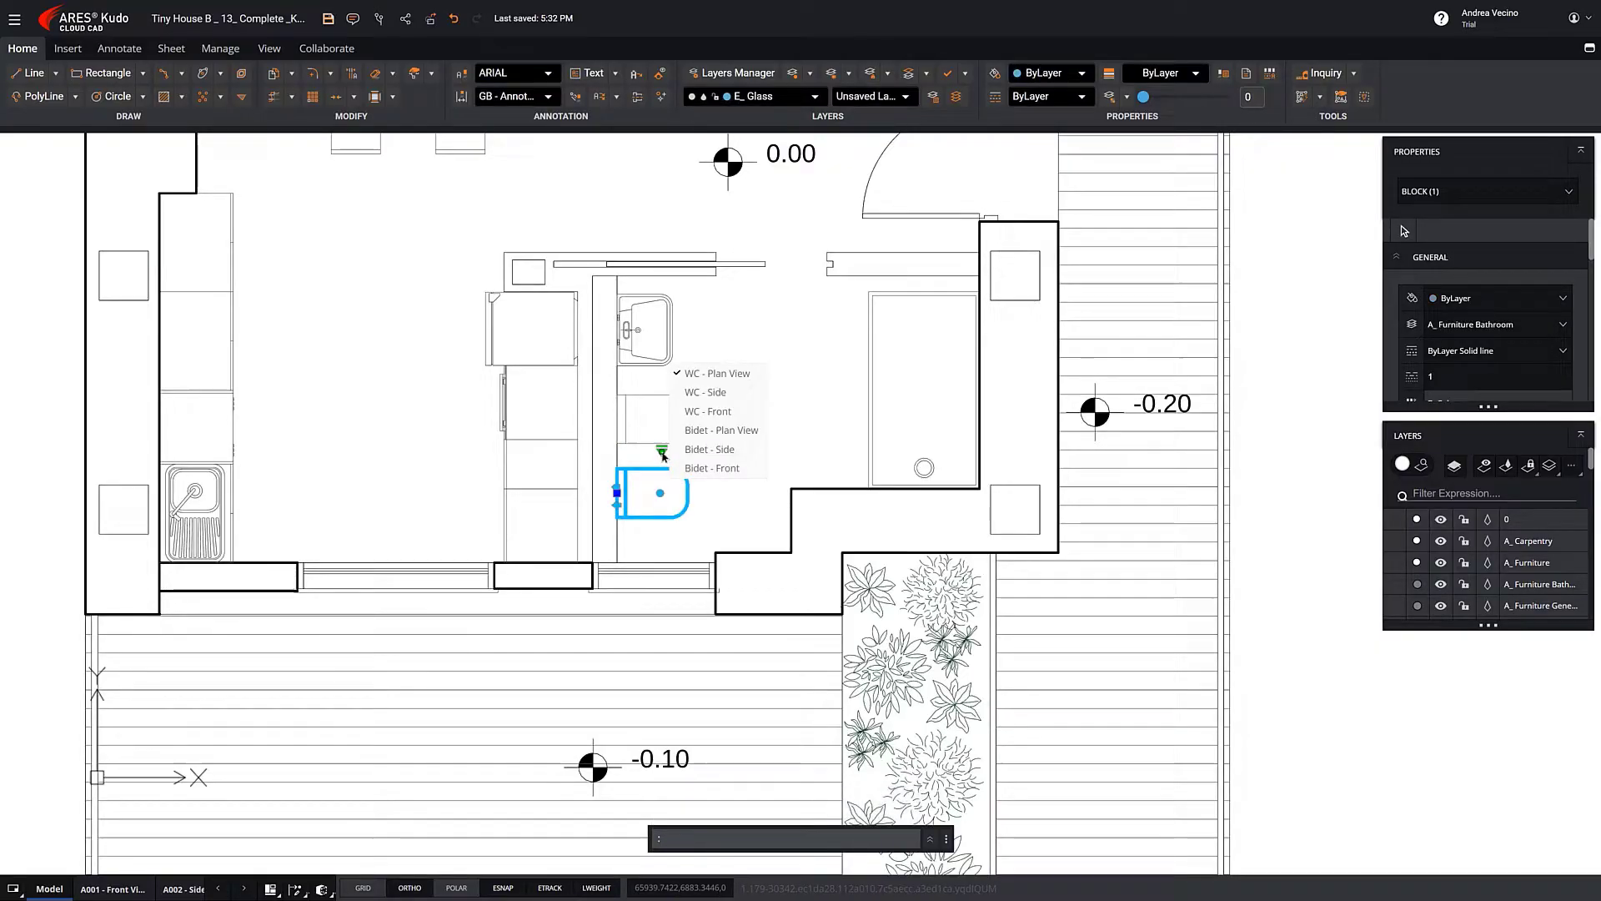
{"action": "left_click", "coordinate": [757, 434]}
{"action": "key", "text": "Escape"}
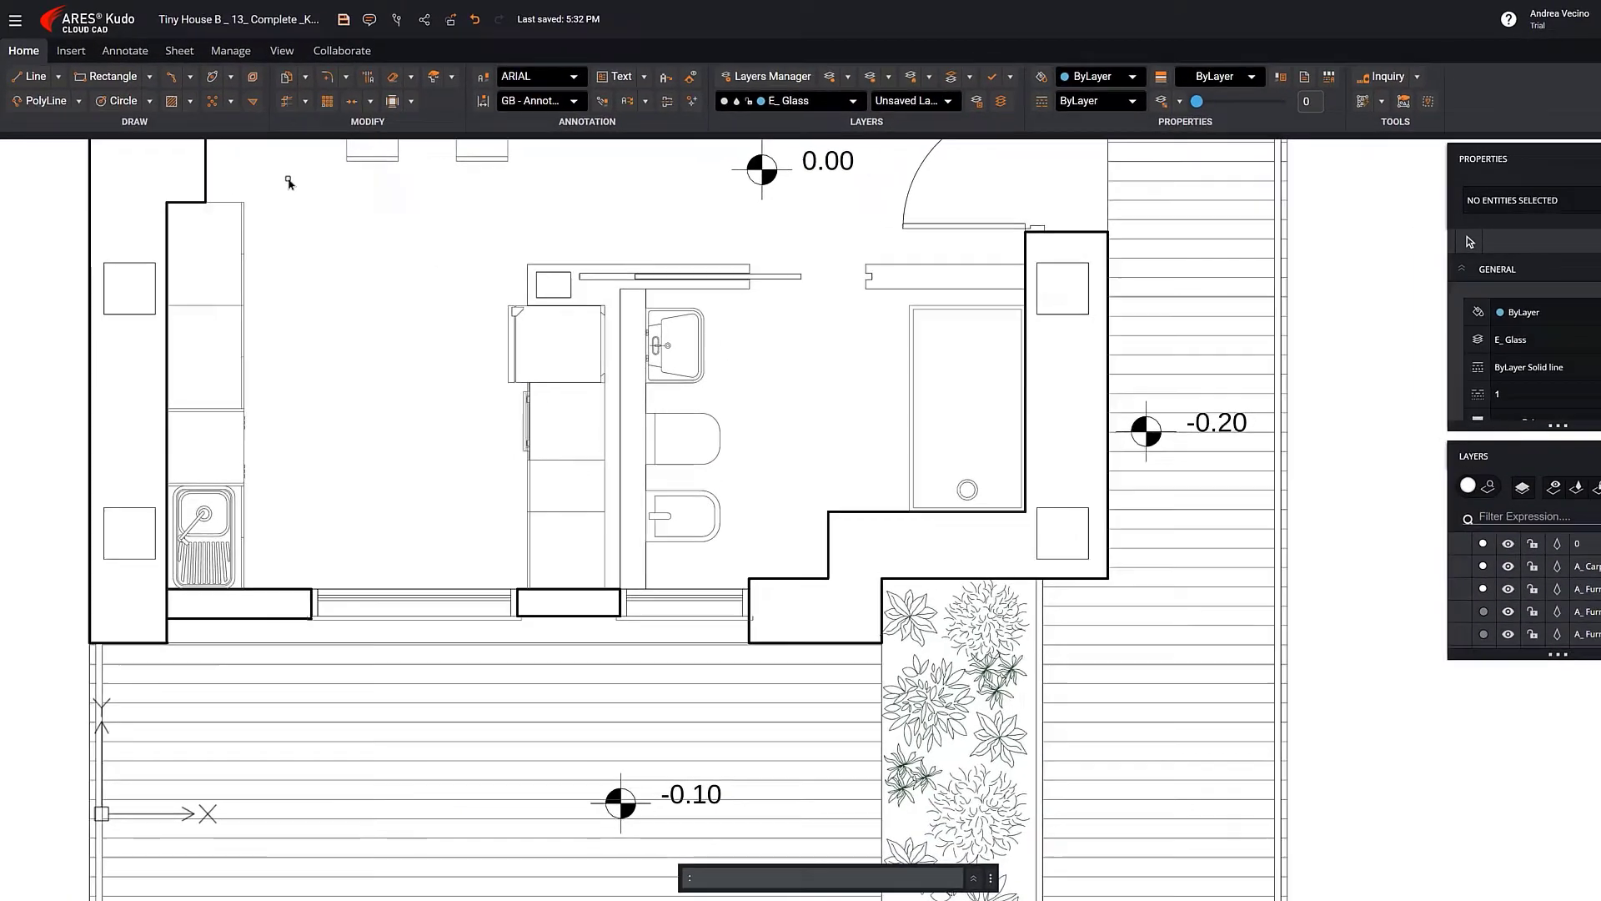
On the Insert tab, glance at the Attributes options, then start Edit Component
{"action": "left_click", "coordinate": [117, 82]}
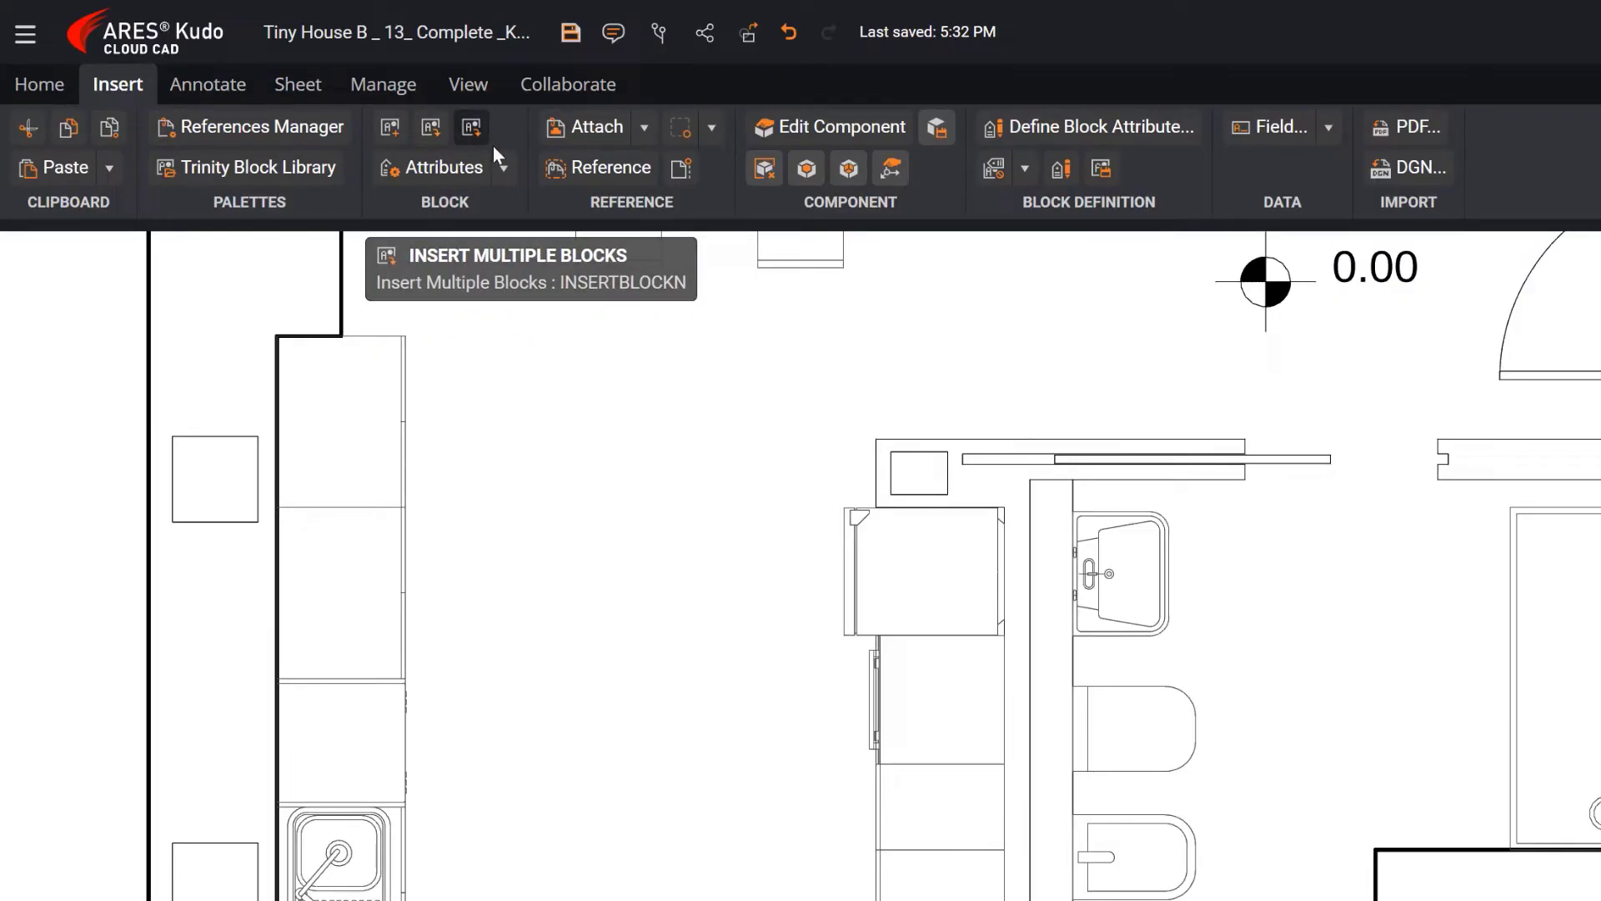
{"action": "left_click", "coordinate": [504, 169]}
{"action": "left_click", "coordinate": [509, 167]}
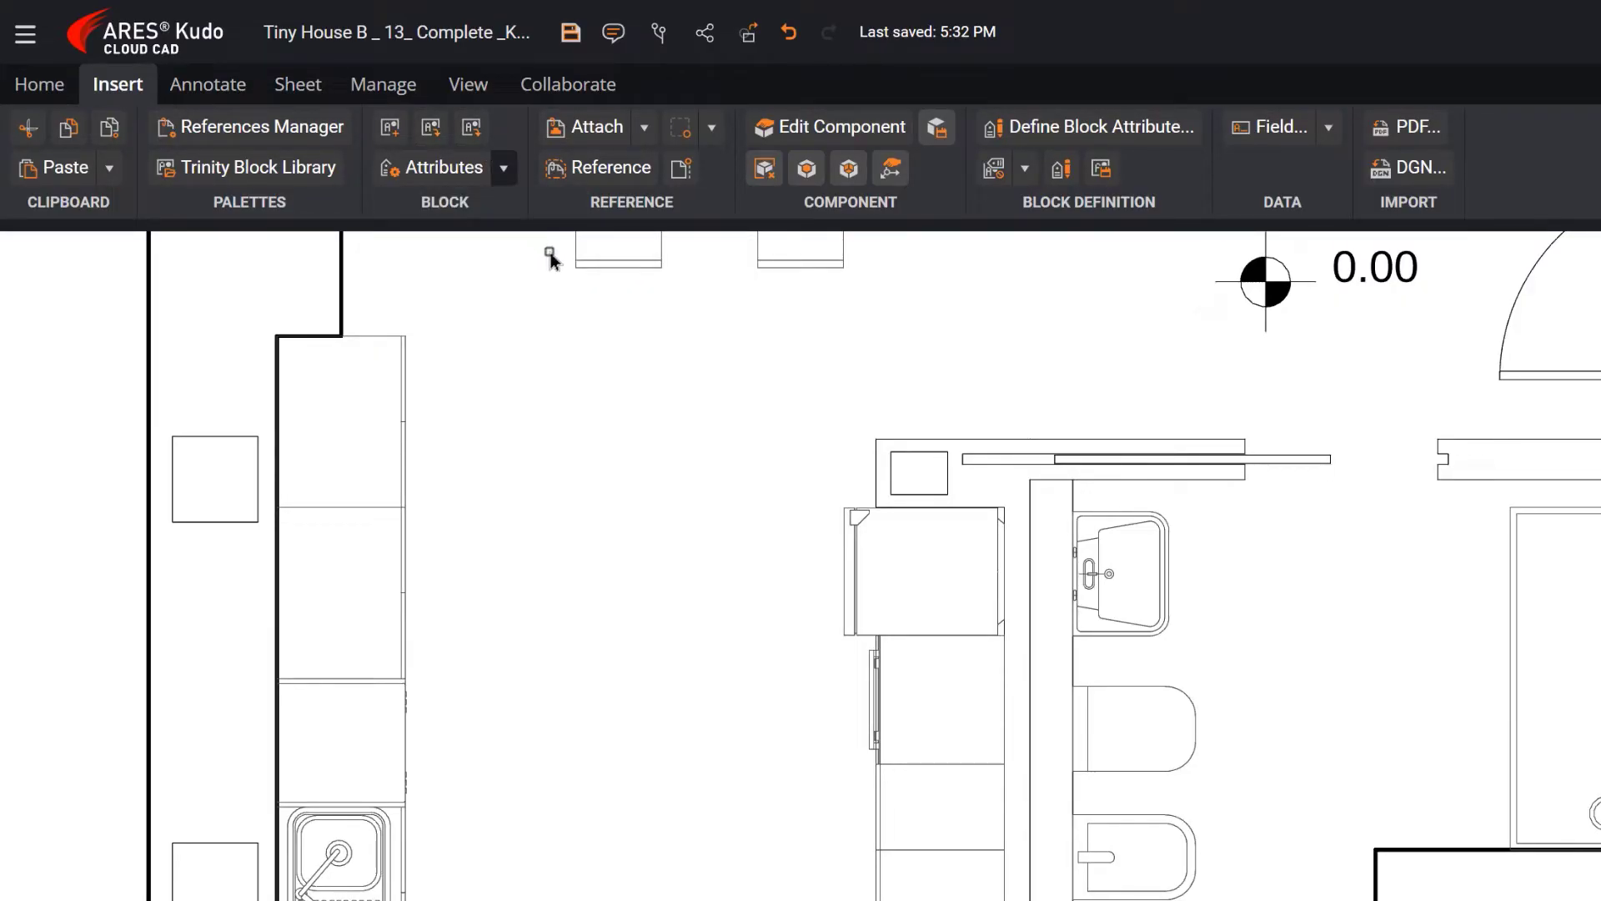
{"action": "left_click", "coordinate": [820, 140]}
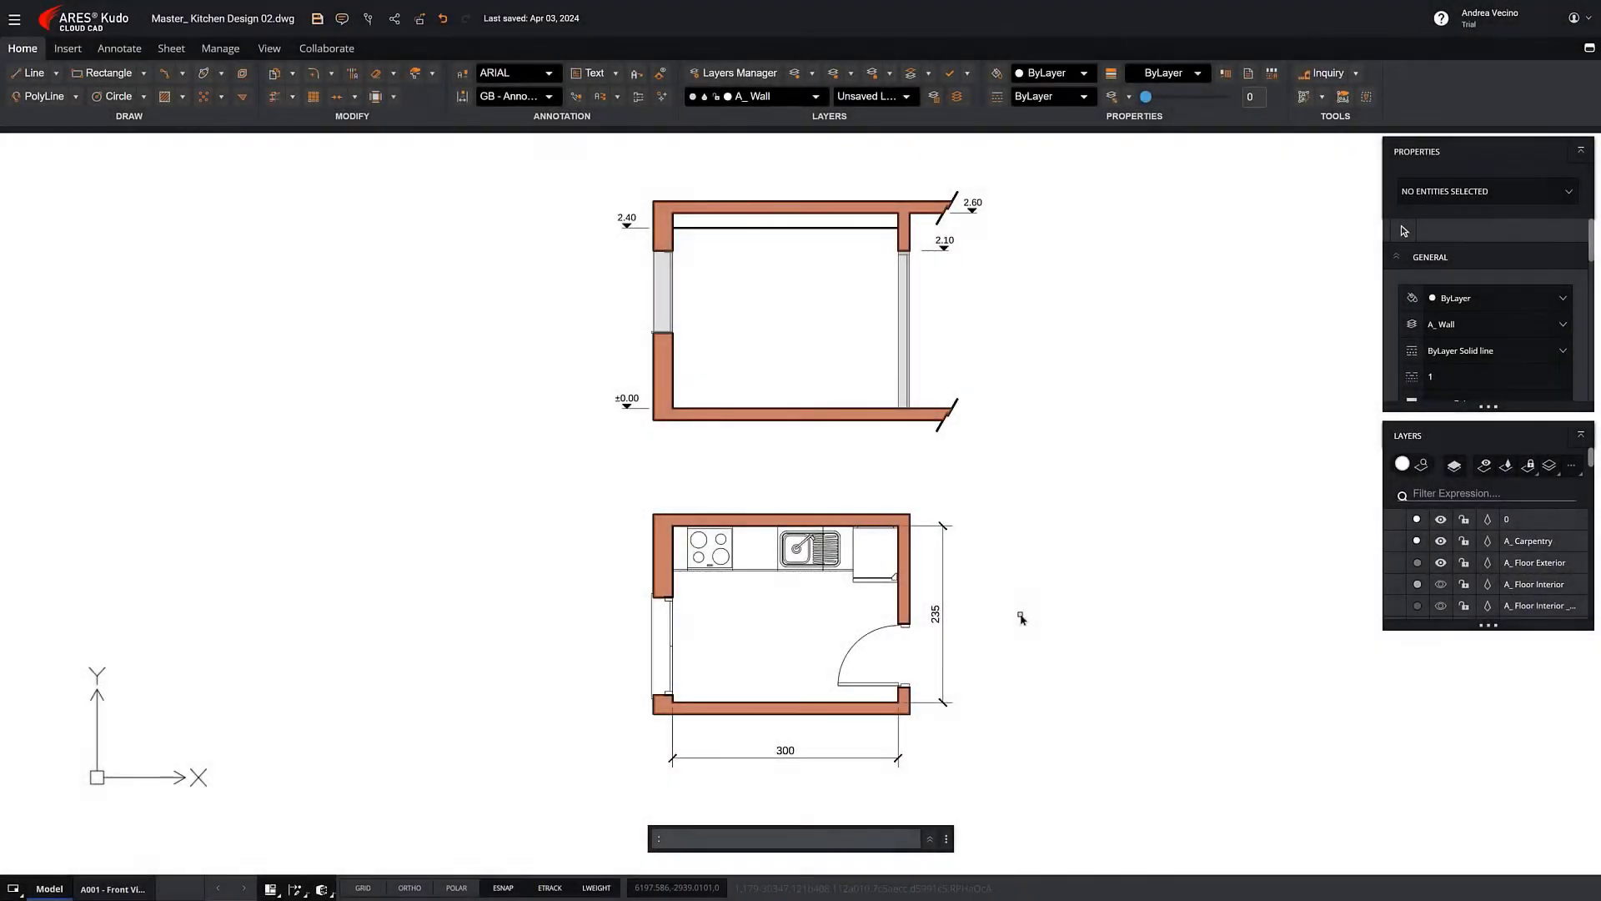
Copy the counter's 8 objects from the plan to below the elevation wall
{"action": "type", "text": "CO"}
{"action": "key", "text": "Return"}
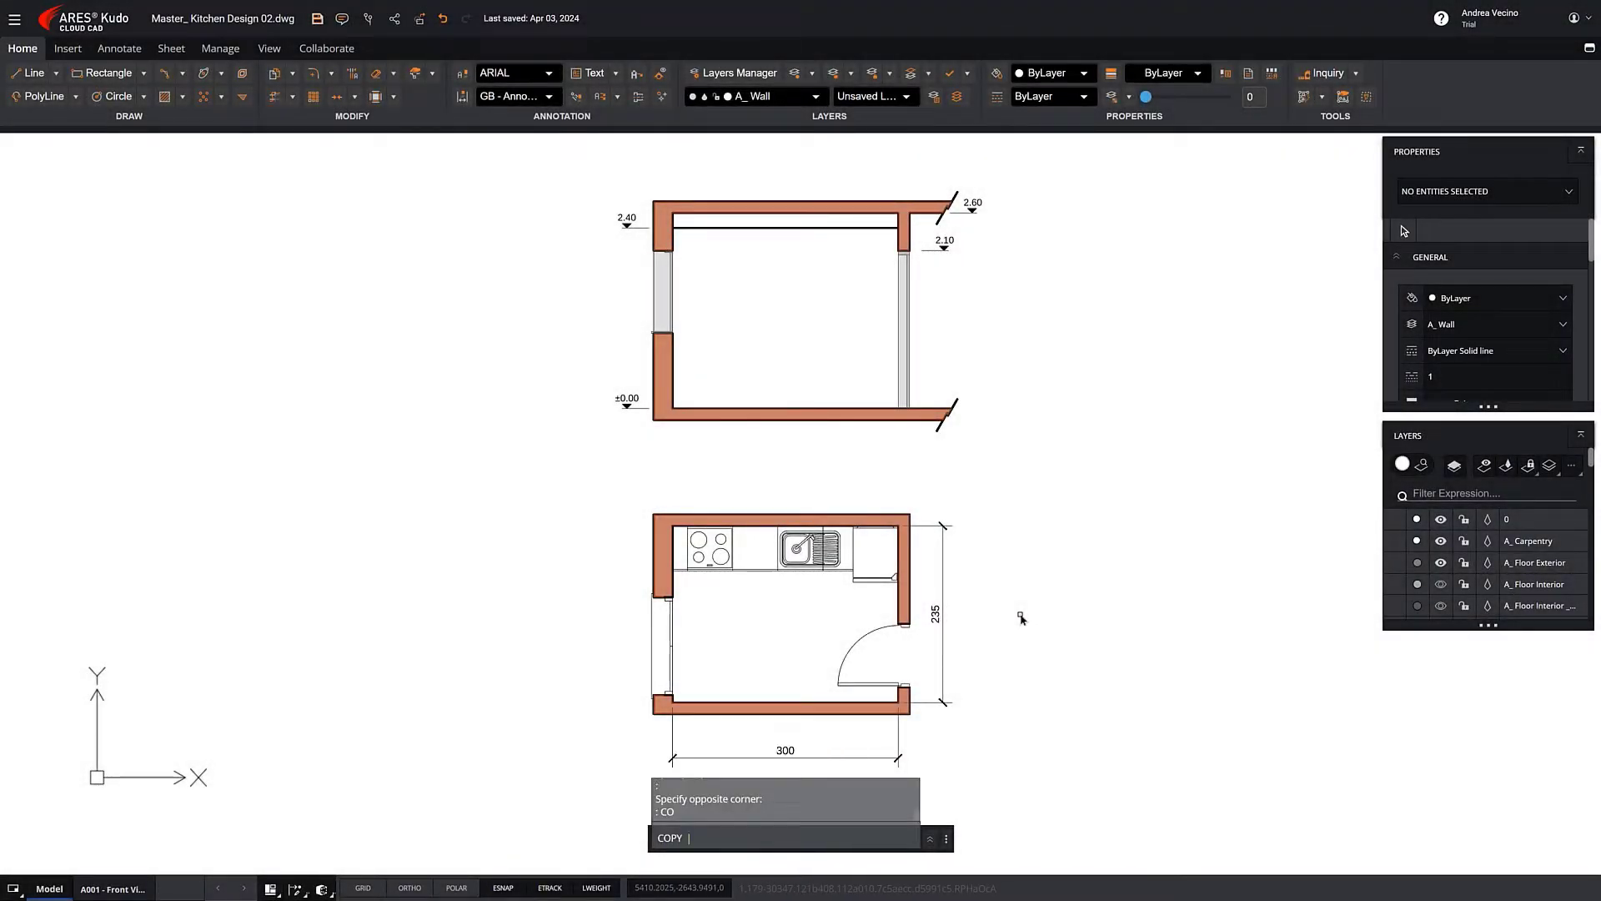
{"action": "left_click", "coordinate": [889, 558]}
{"action": "left_click", "coordinate": [681, 593]}
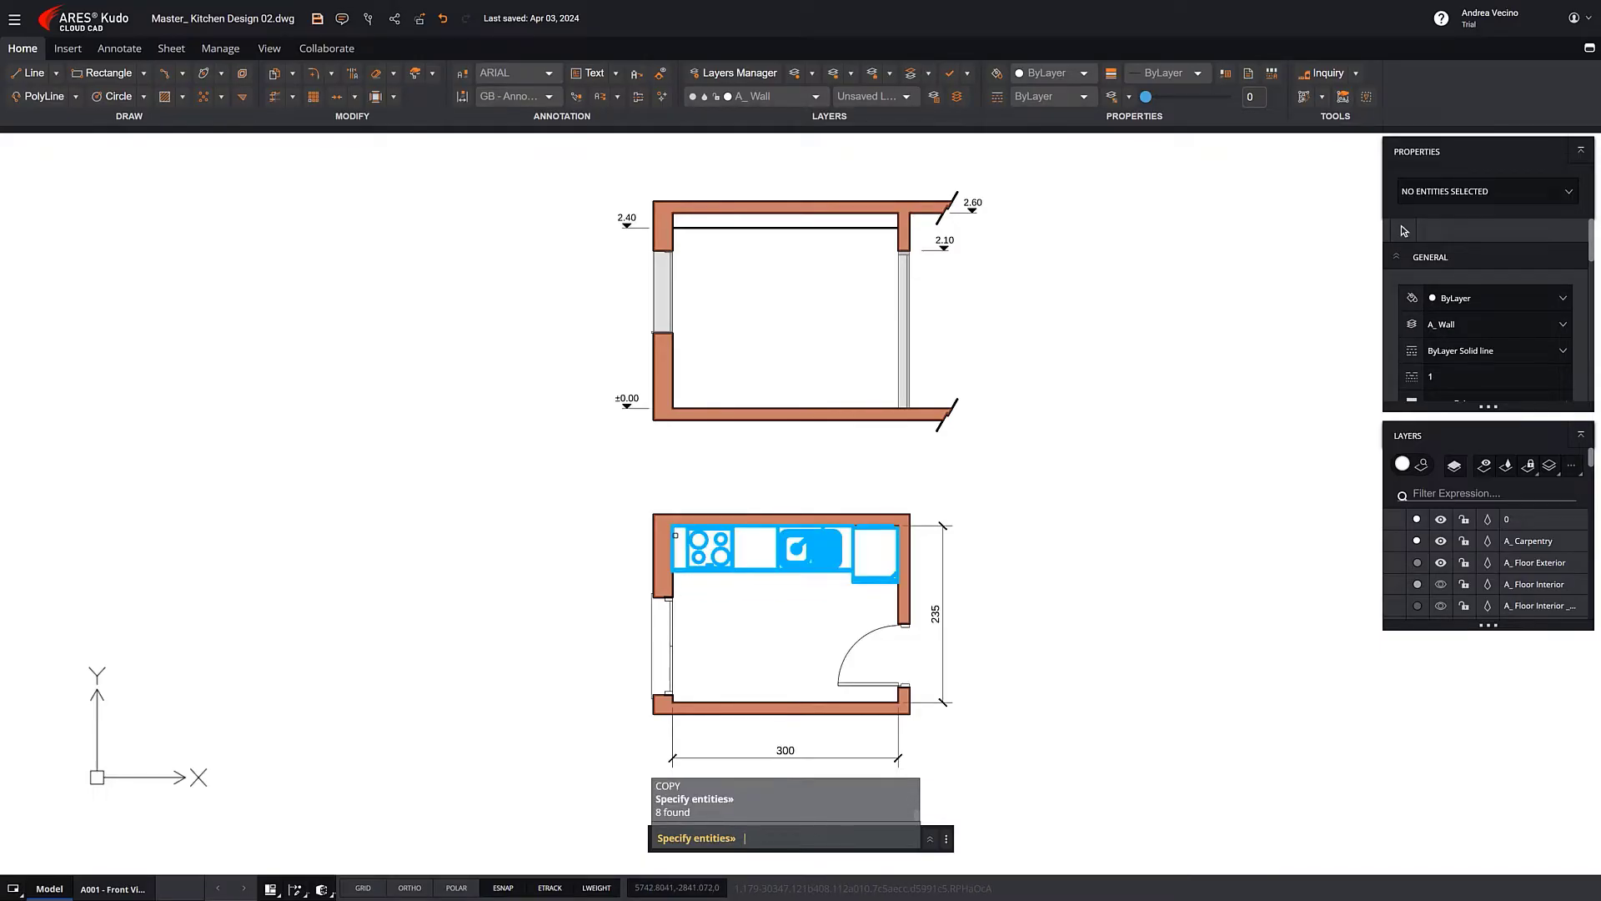
{"action": "key", "text": "Return"}
{"action": "left_click", "coordinate": [673, 526]}
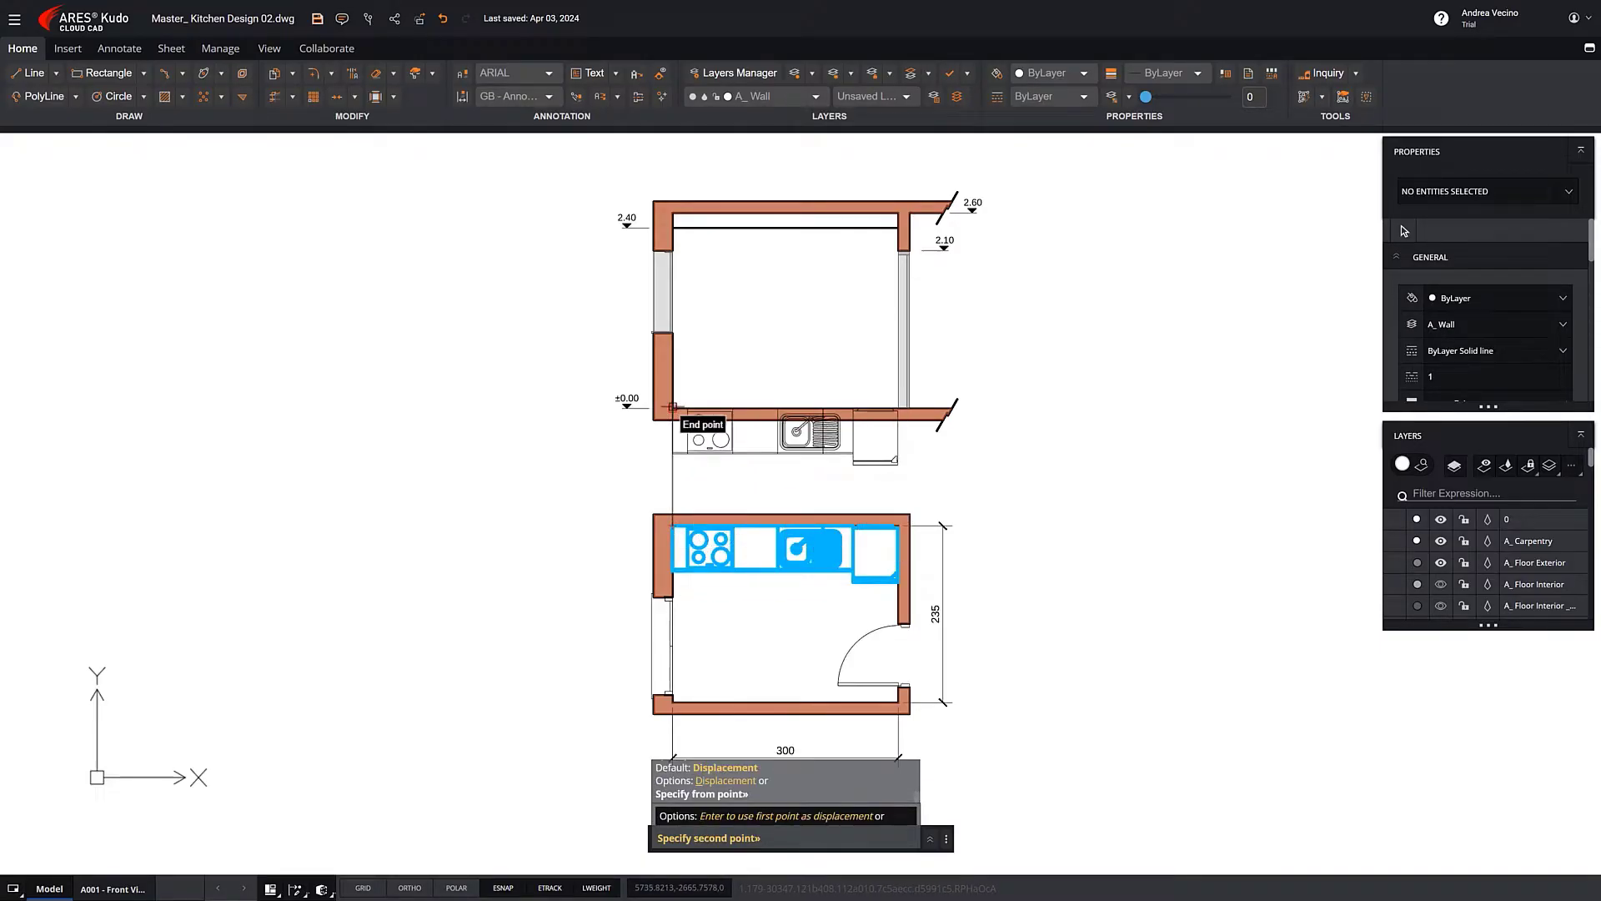
{"action": "left_click", "coordinate": [673, 410]}
{"action": "scroll", "coordinate": [779, 287], "scroll_direction": "up", "scroll_amount": 2}
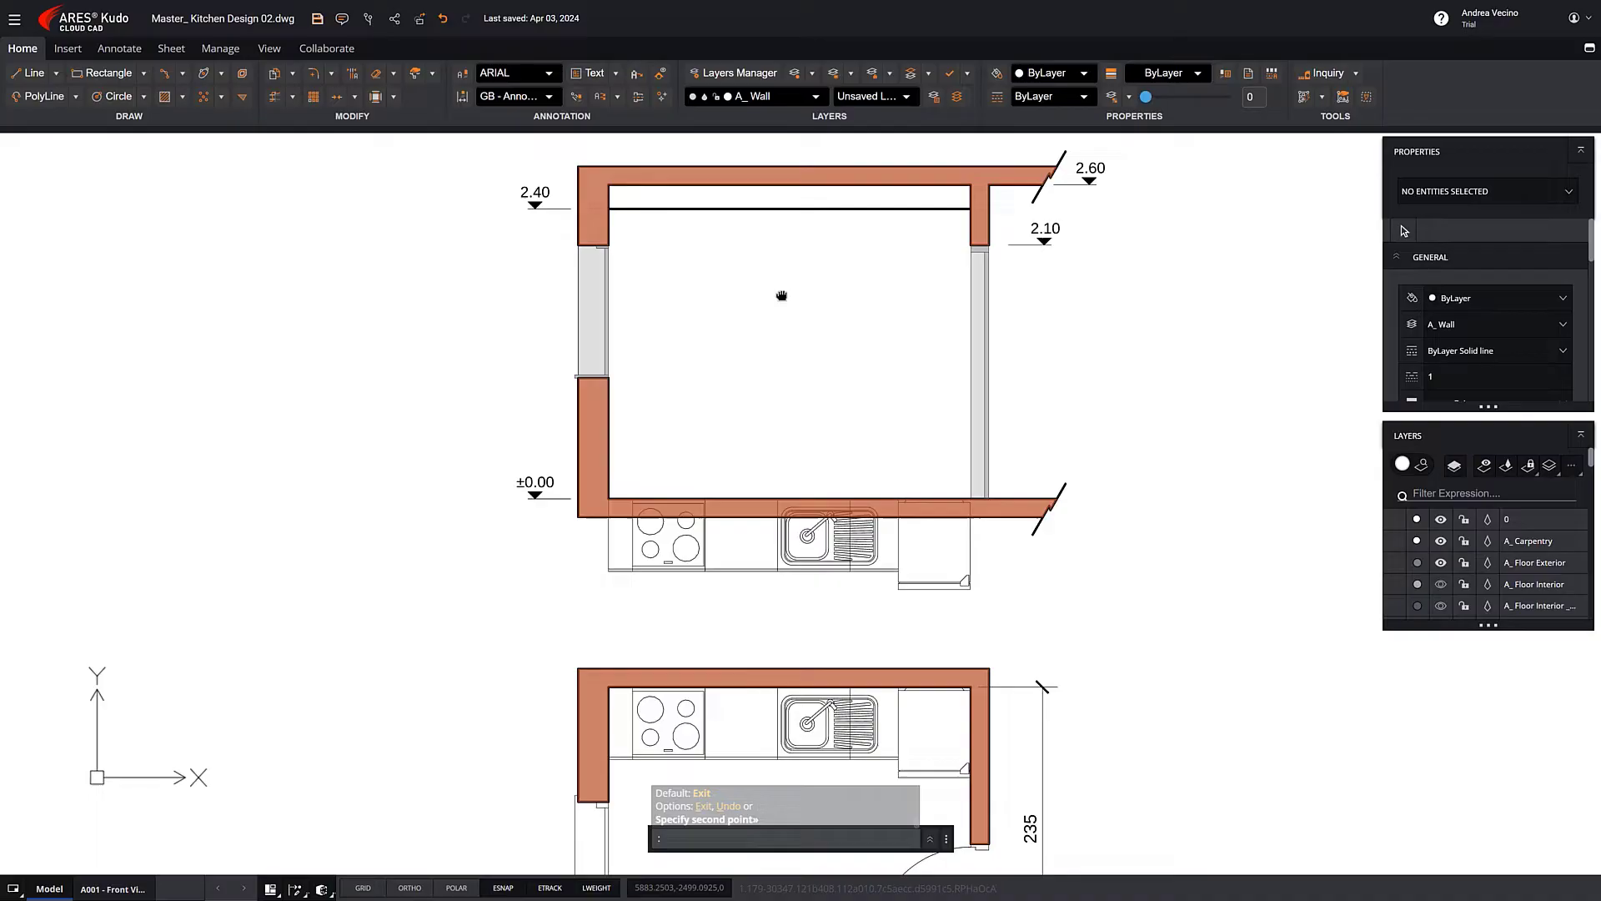
Set front views: narrow cabinet front, cooktop unit 3 Drawers - Front, cabinet 2 Drawers - Right / Left, sink Front View
{"action": "left_click", "coordinate": [617, 543]}
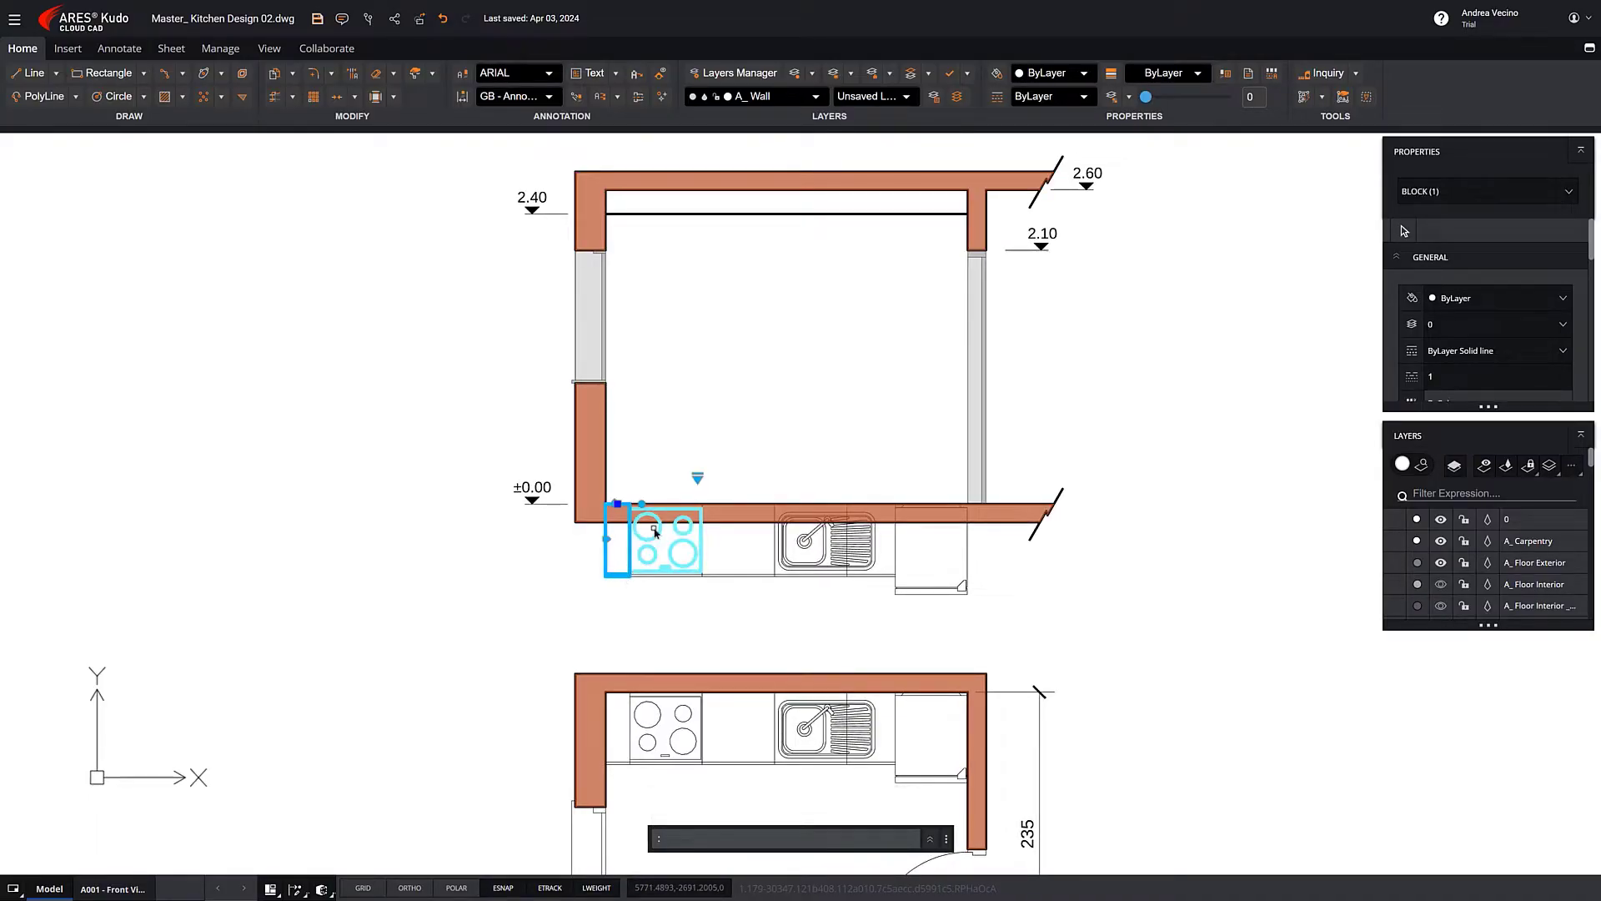
{"action": "left_click", "coordinate": [698, 481]}
{"action": "left_click", "coordinate": [751, 438]}
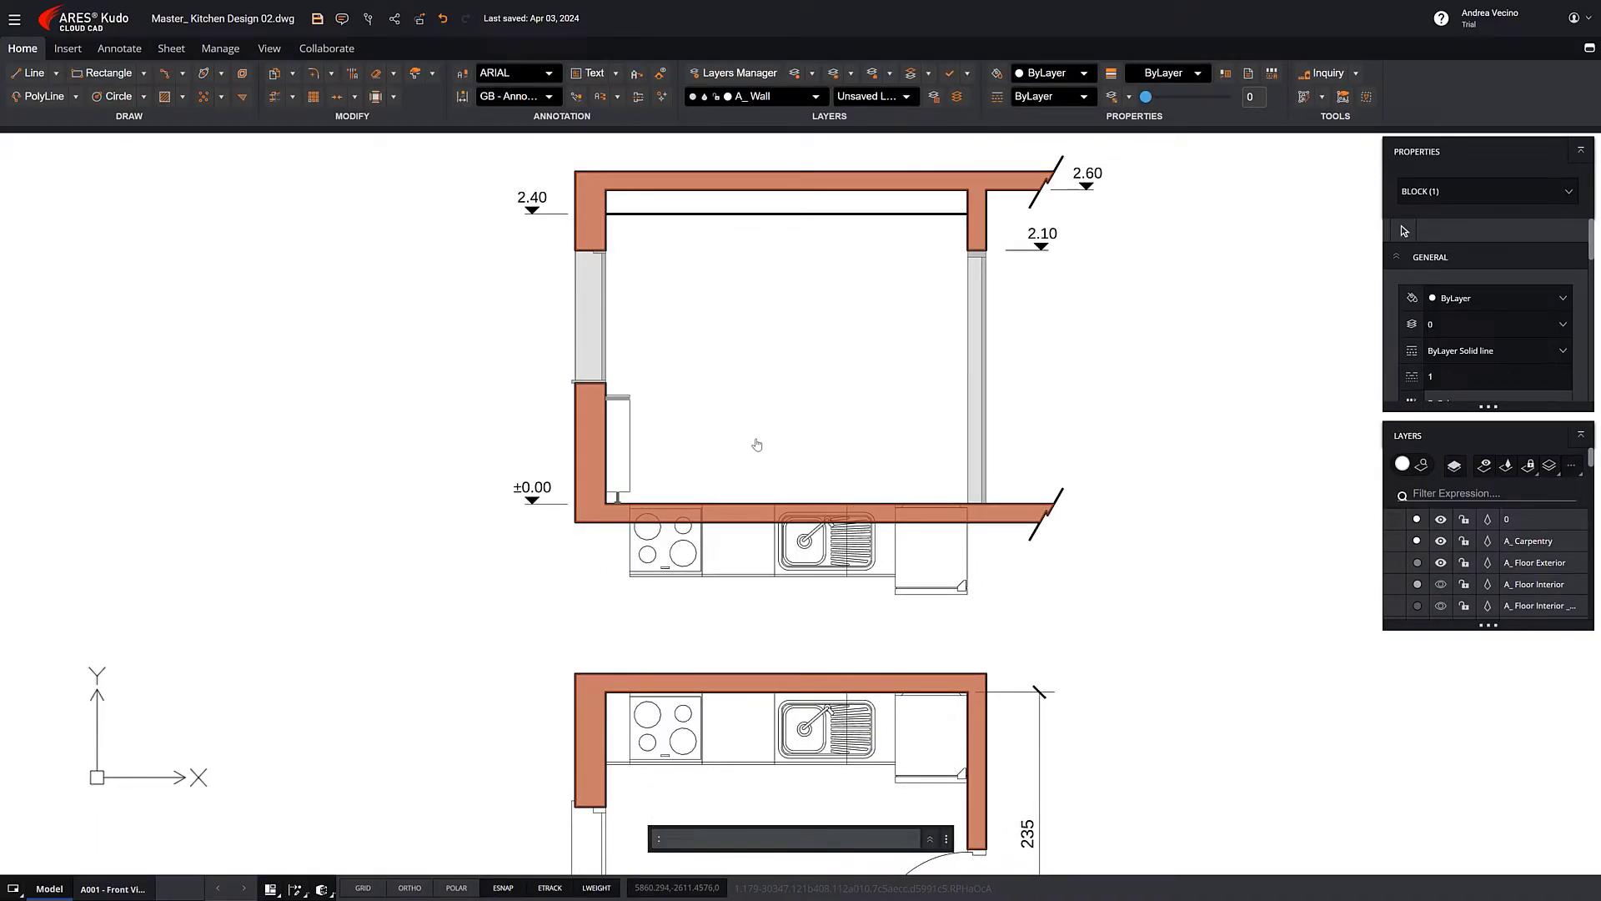
{"action": "left_click", "coordinate": [678, 582]}
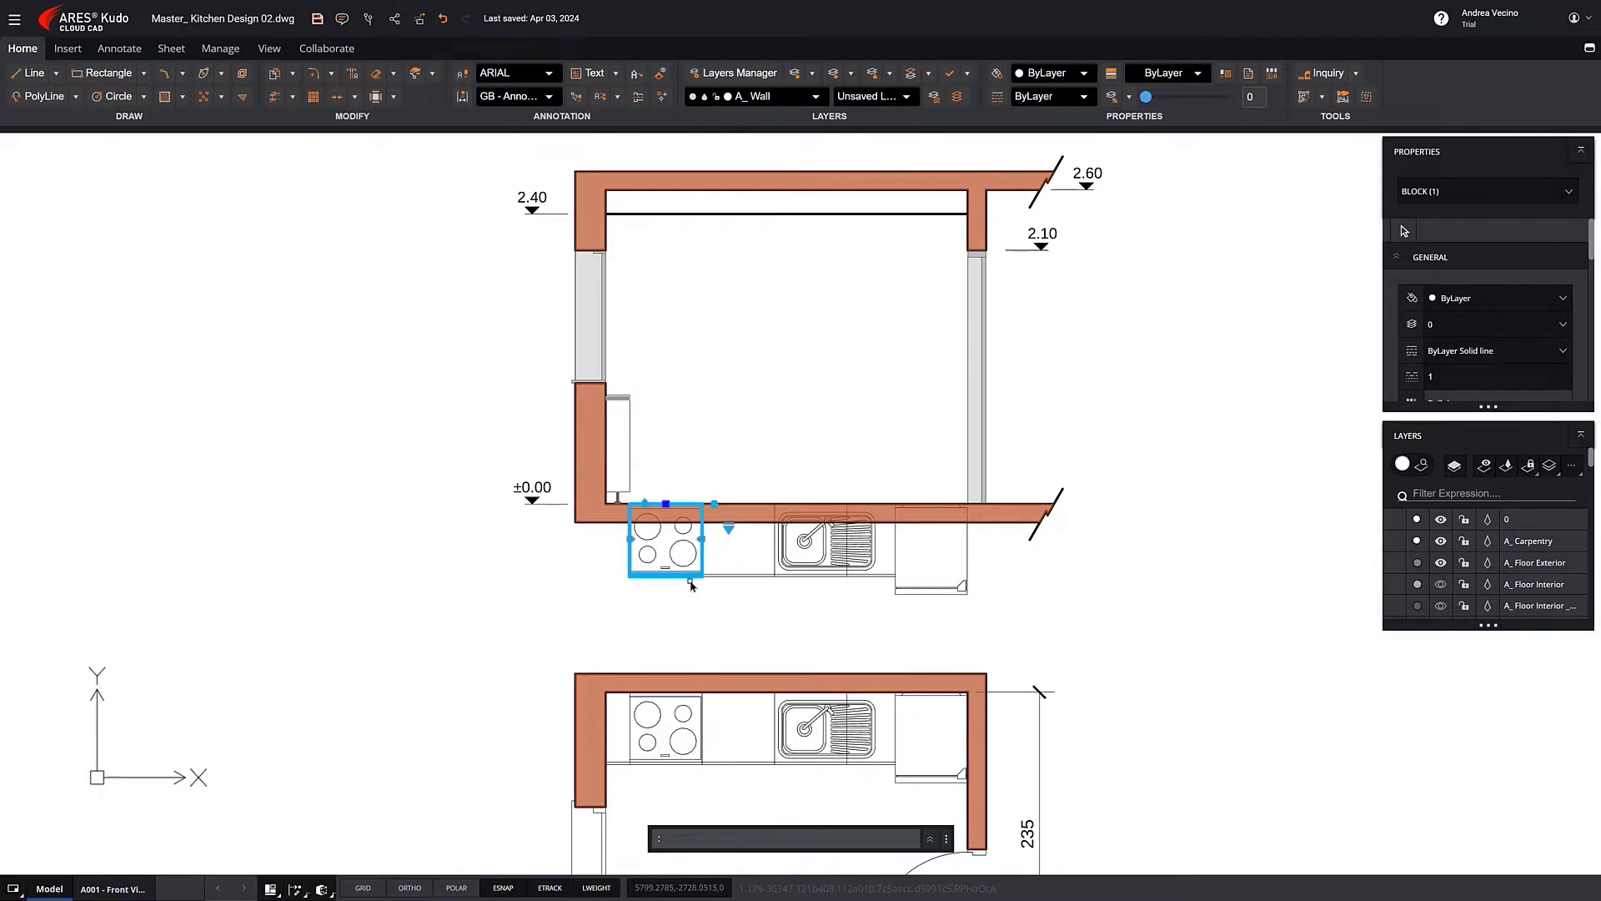
{"action": "left_click", "coordinate": [728, 529]}
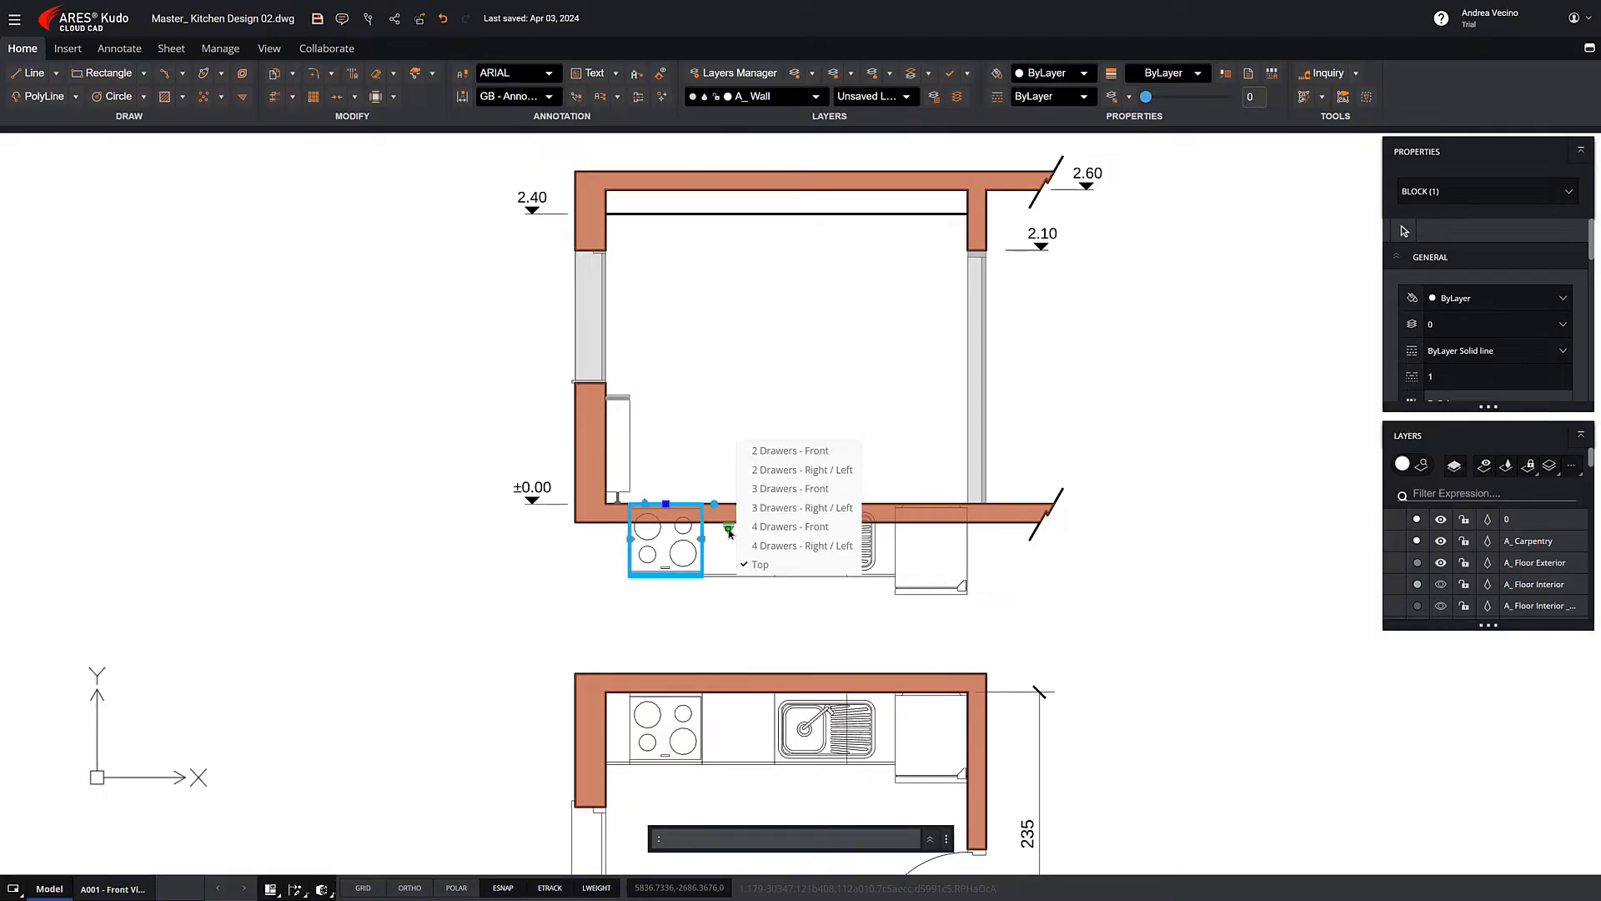
{"action": "left_click", "coordinate": [784, 486]}
{"action": "left_click", "coordinate": [748, 582]}
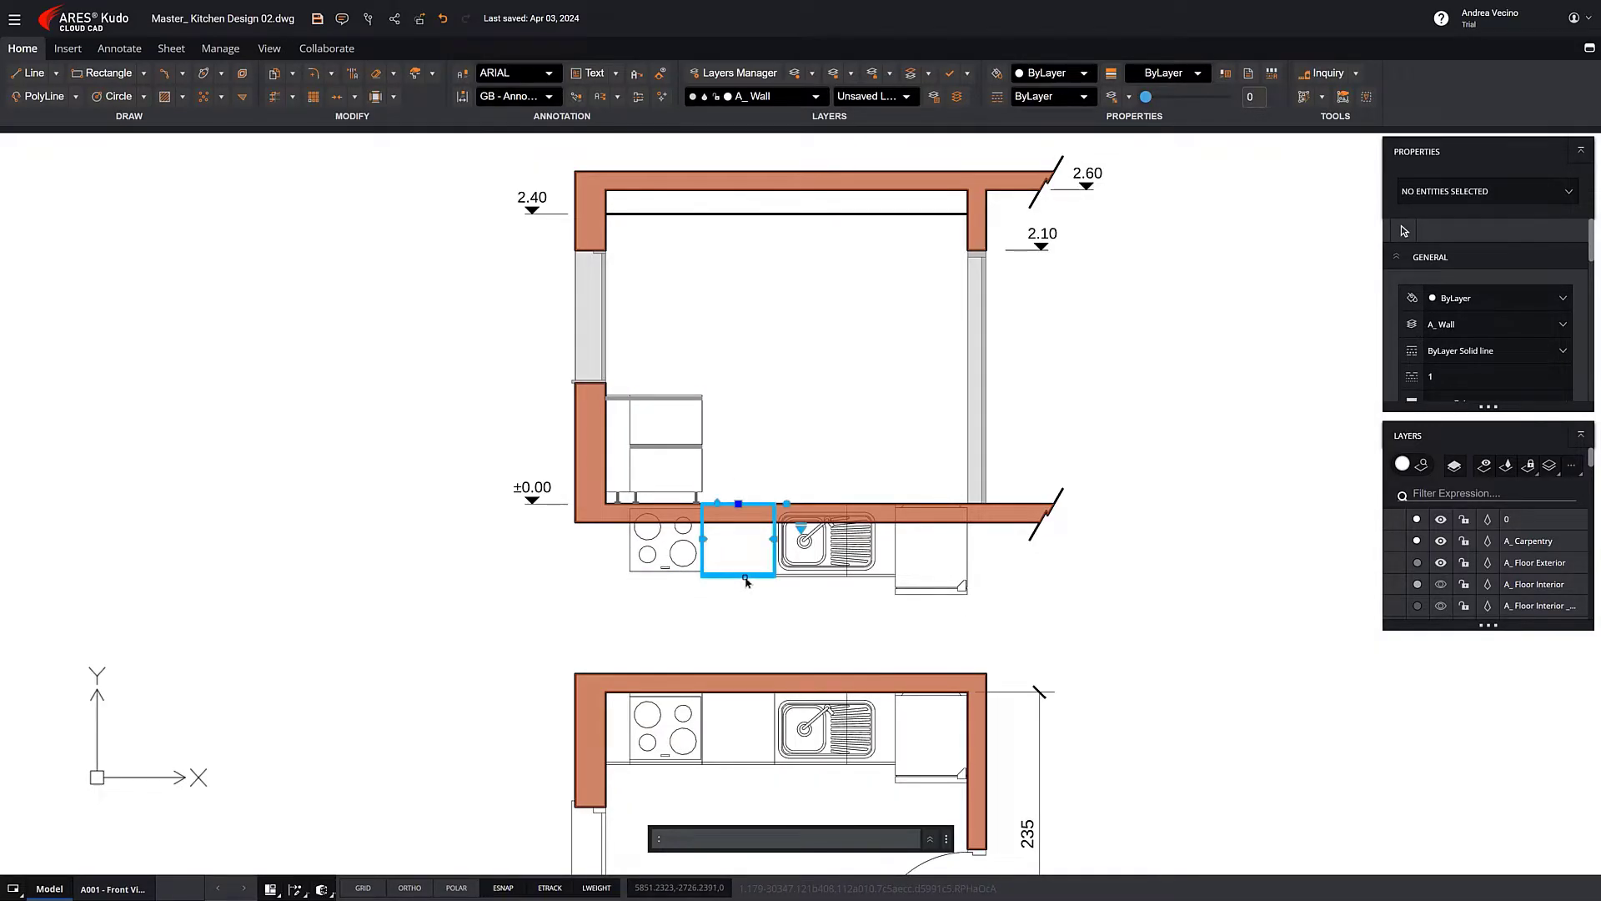
{"action": "left_click", "coordinate": [800, 529]}
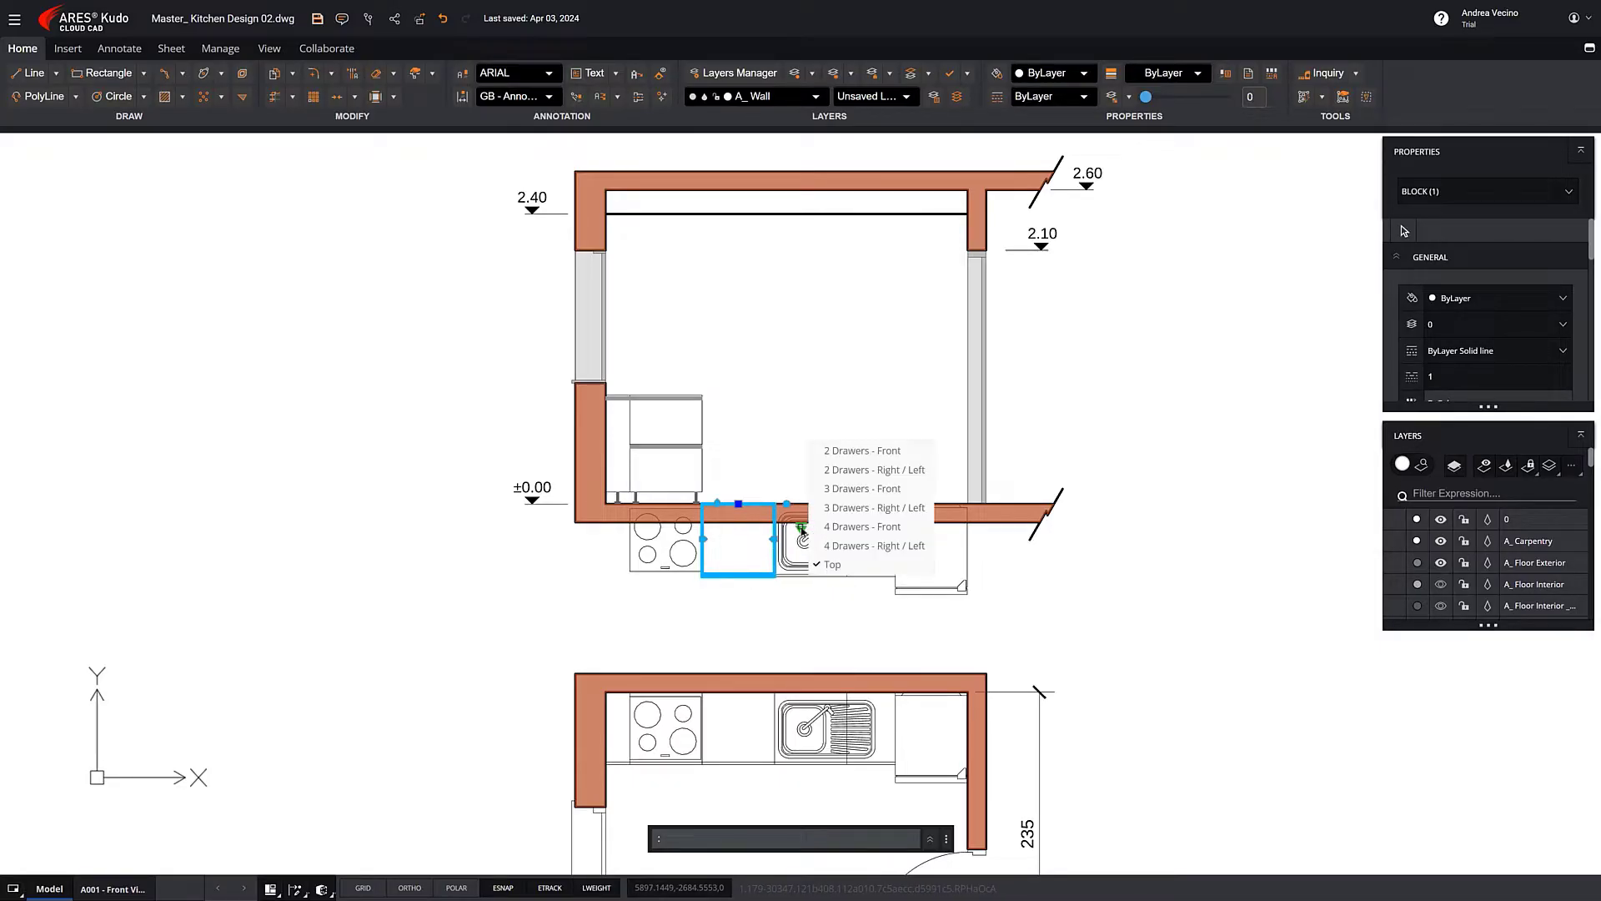
{"action": "left_click", "coordinate": [861, 469]}
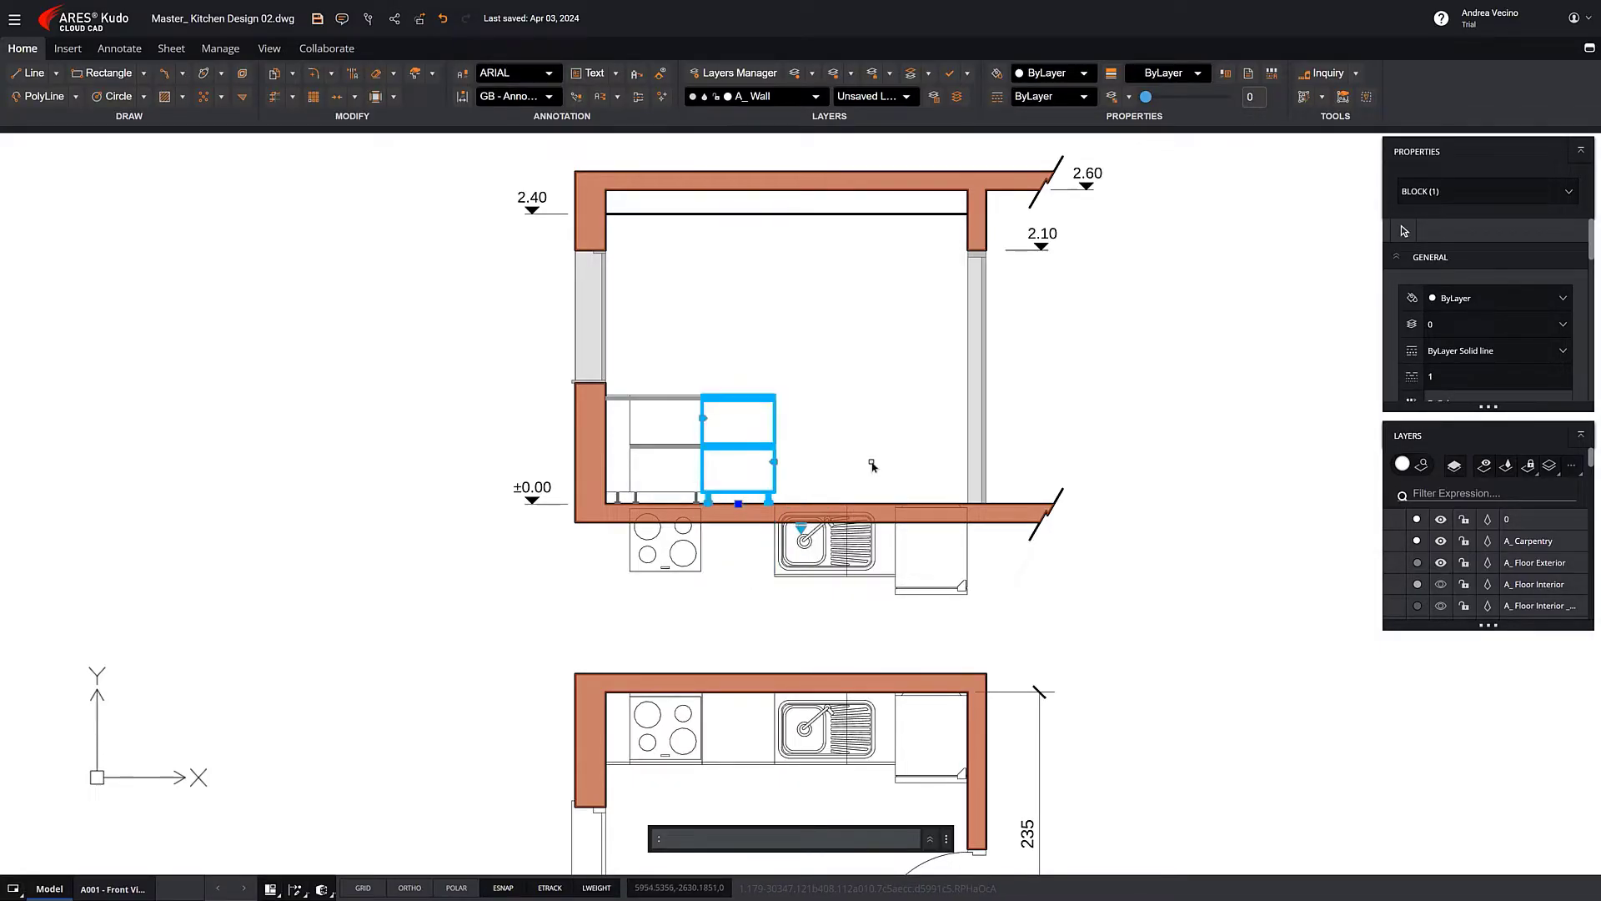
{"action": "left_click", "coordinate": [857, 568]}
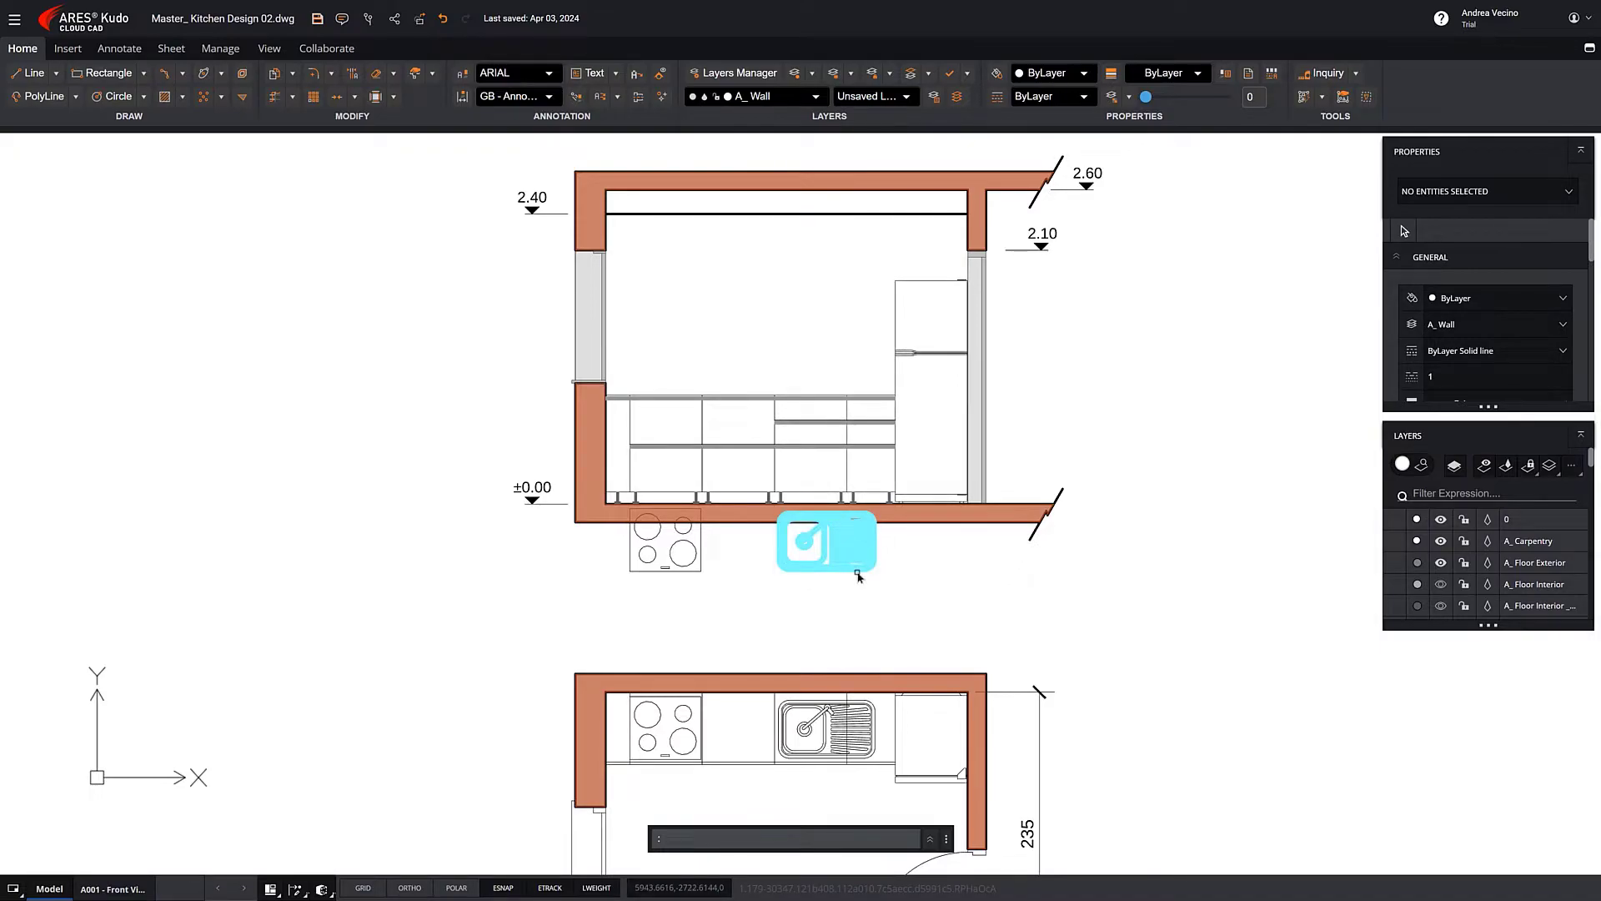
{"action": "left_click", "coordinate": [881, 562]}
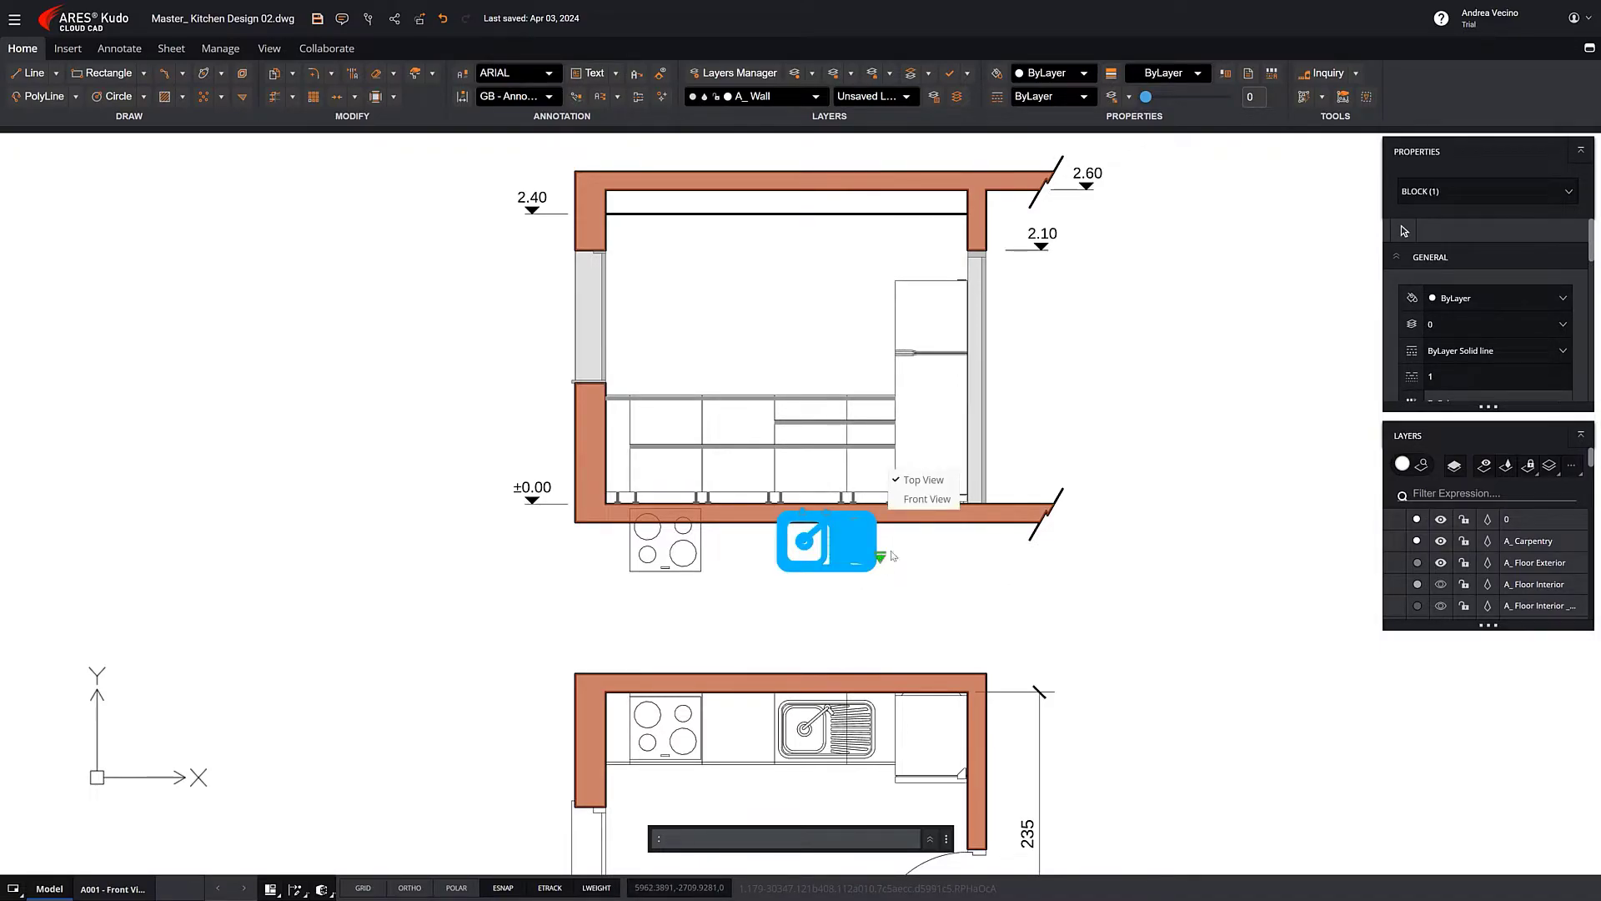
{"action": "left_click", "coordinate": [921, 500]}
Raise the sink onto the elevation's upper cabinet line
{"action": "scroll", "coordinate": [857, 385], "scroll_direction": "up", "scroll_amount": 5}
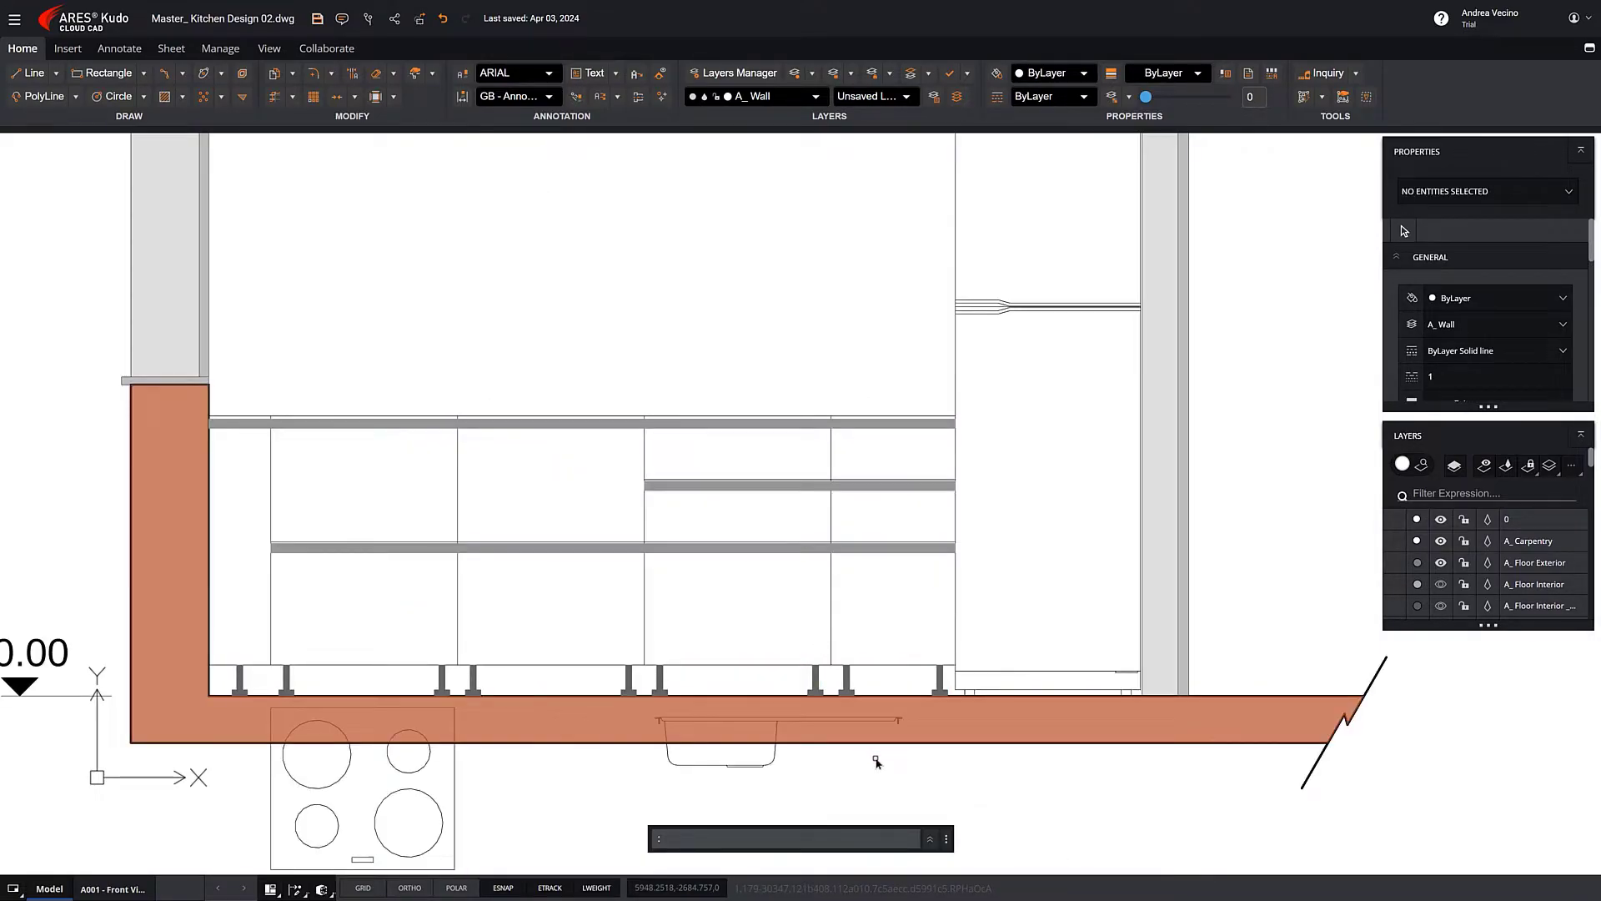
{"action": "middle_click_drag", "start_coordinate": [879, 757], "coordinate": [933, 572]}
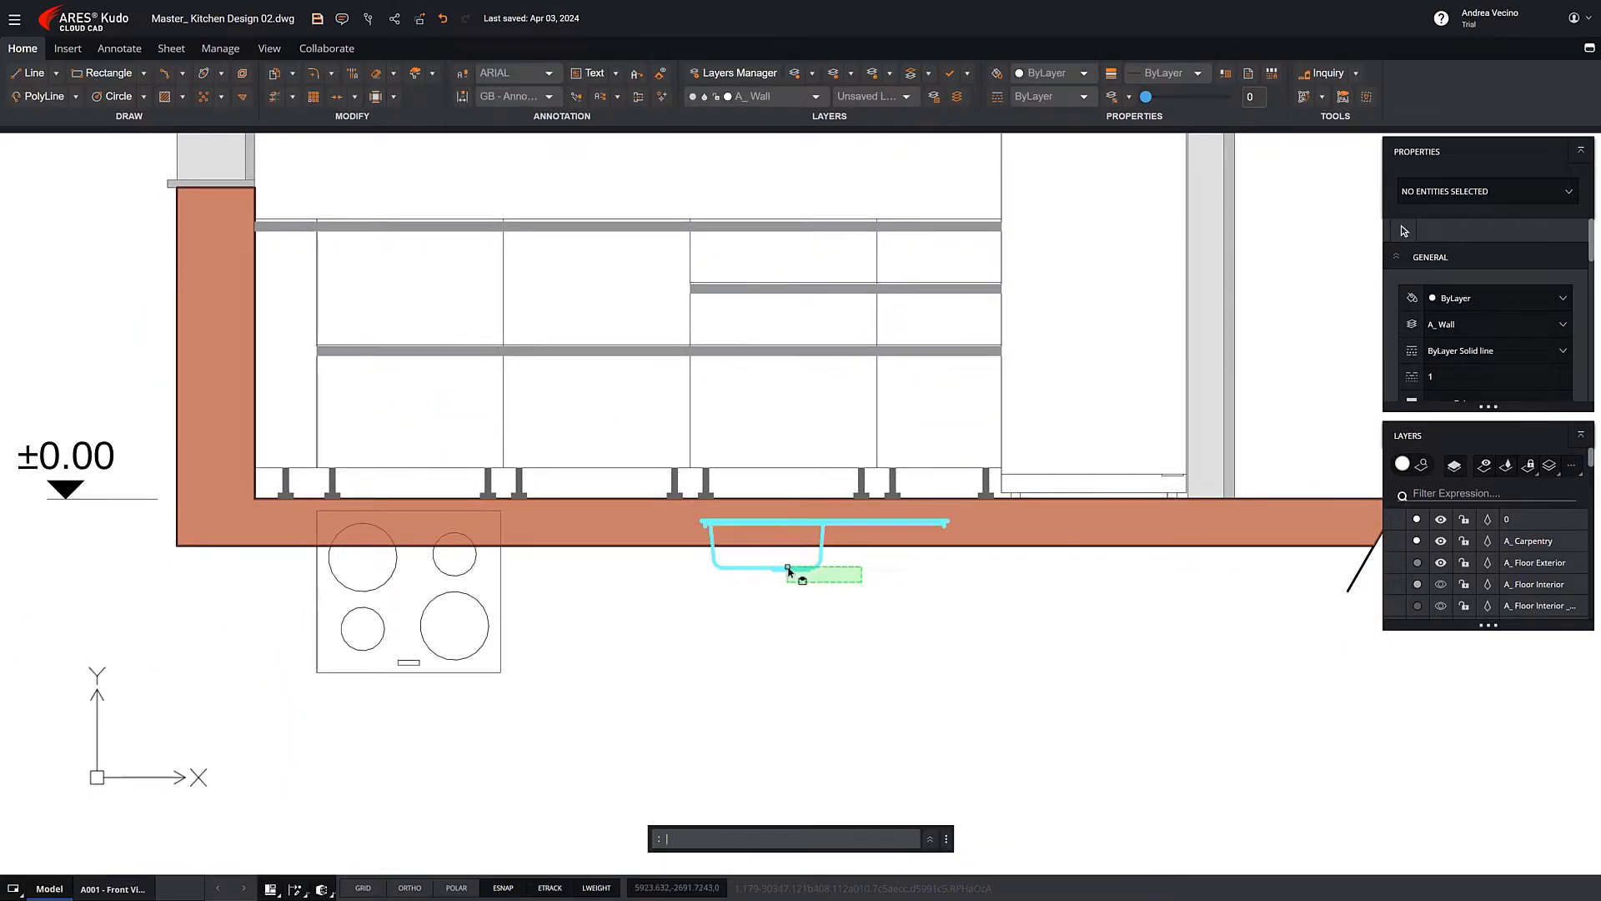
{"action": "left_click", "coordinate": [793, 563]}
{"action": "left_click", "coordinate": [763, 523]}
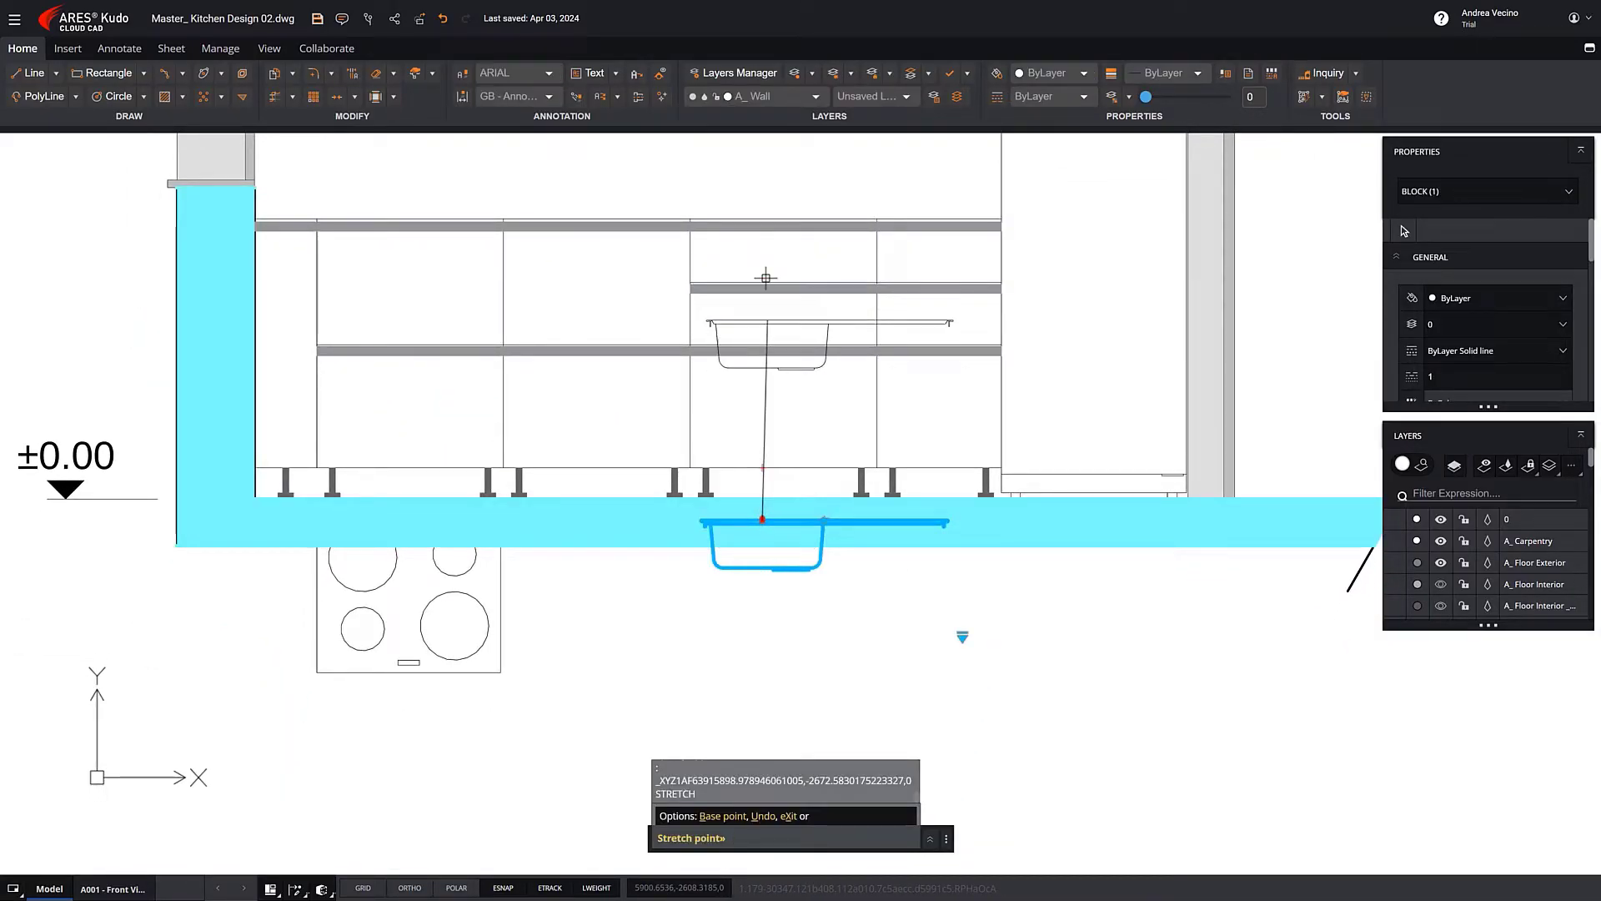
{"action": "left_click", "coordinate": [763, 218]}
{"action": "key", "text": "Escape"}
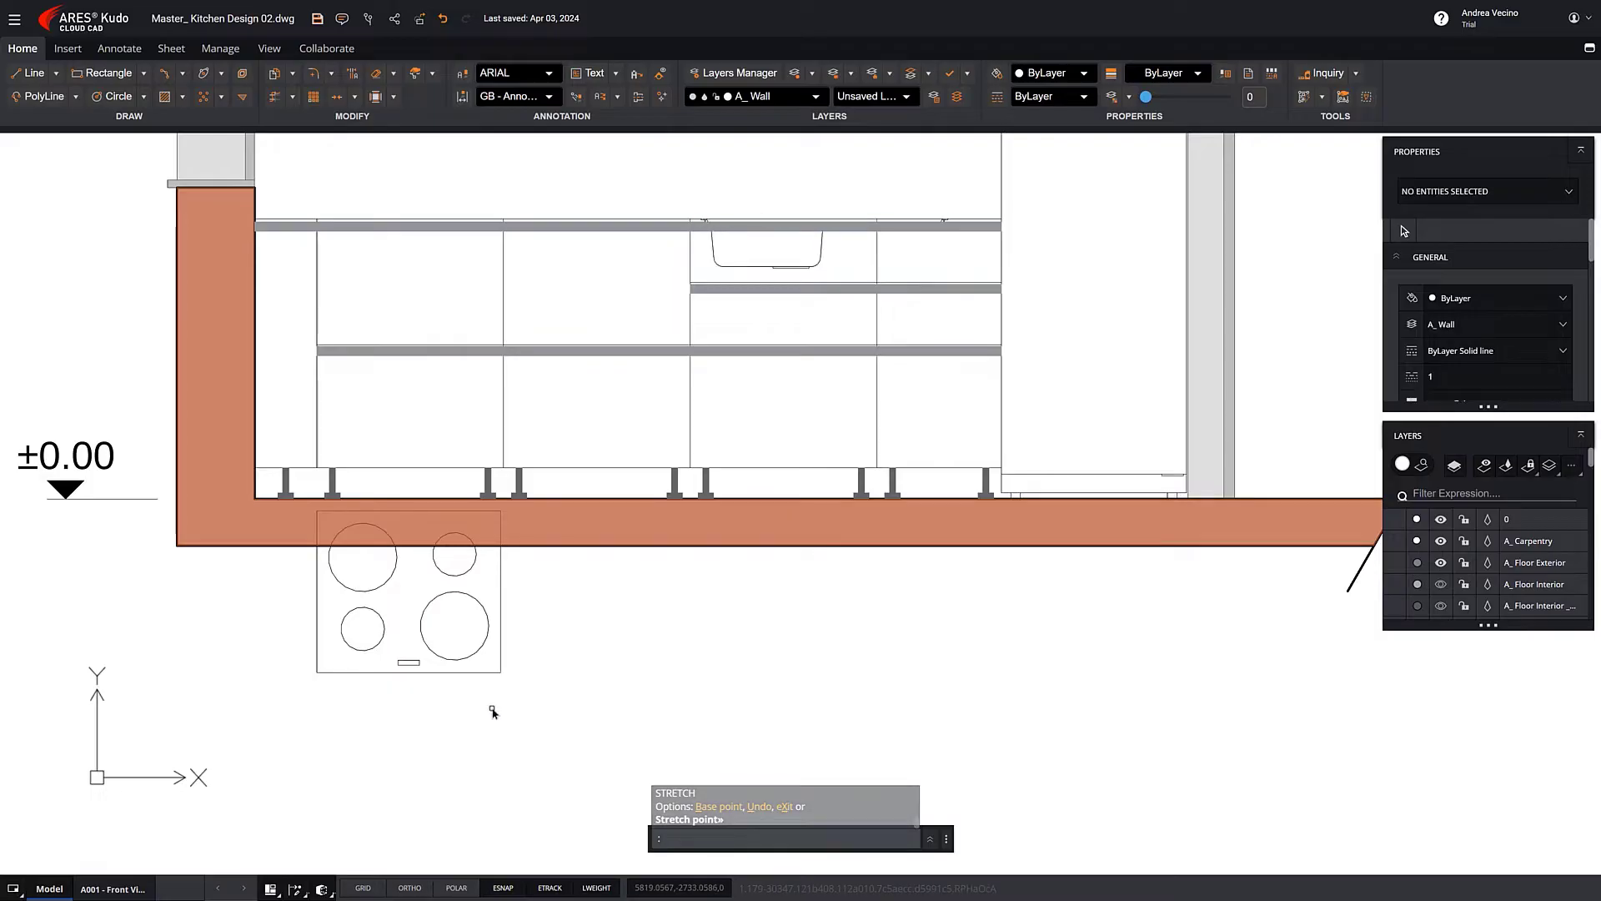
Switch the cooktop to its Front - 59 cm view and snap it perpendicular onto the upper rail
{"action": "left_click", "coordinate": [442, 674]}
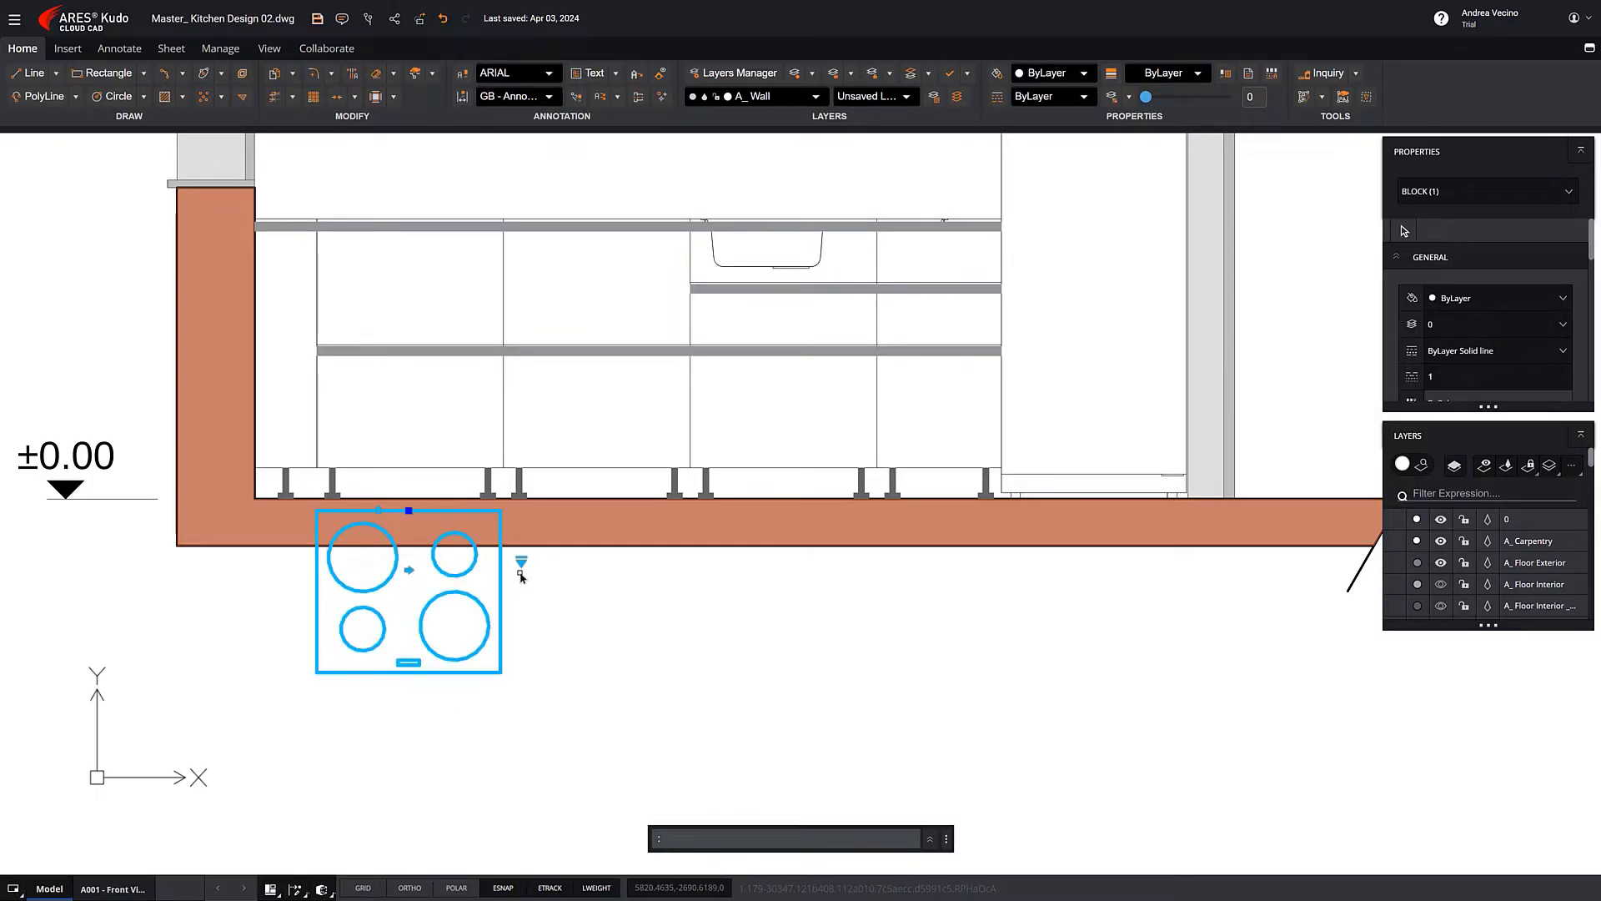
{"action": "left_click", "coordinate": [521, 563]}
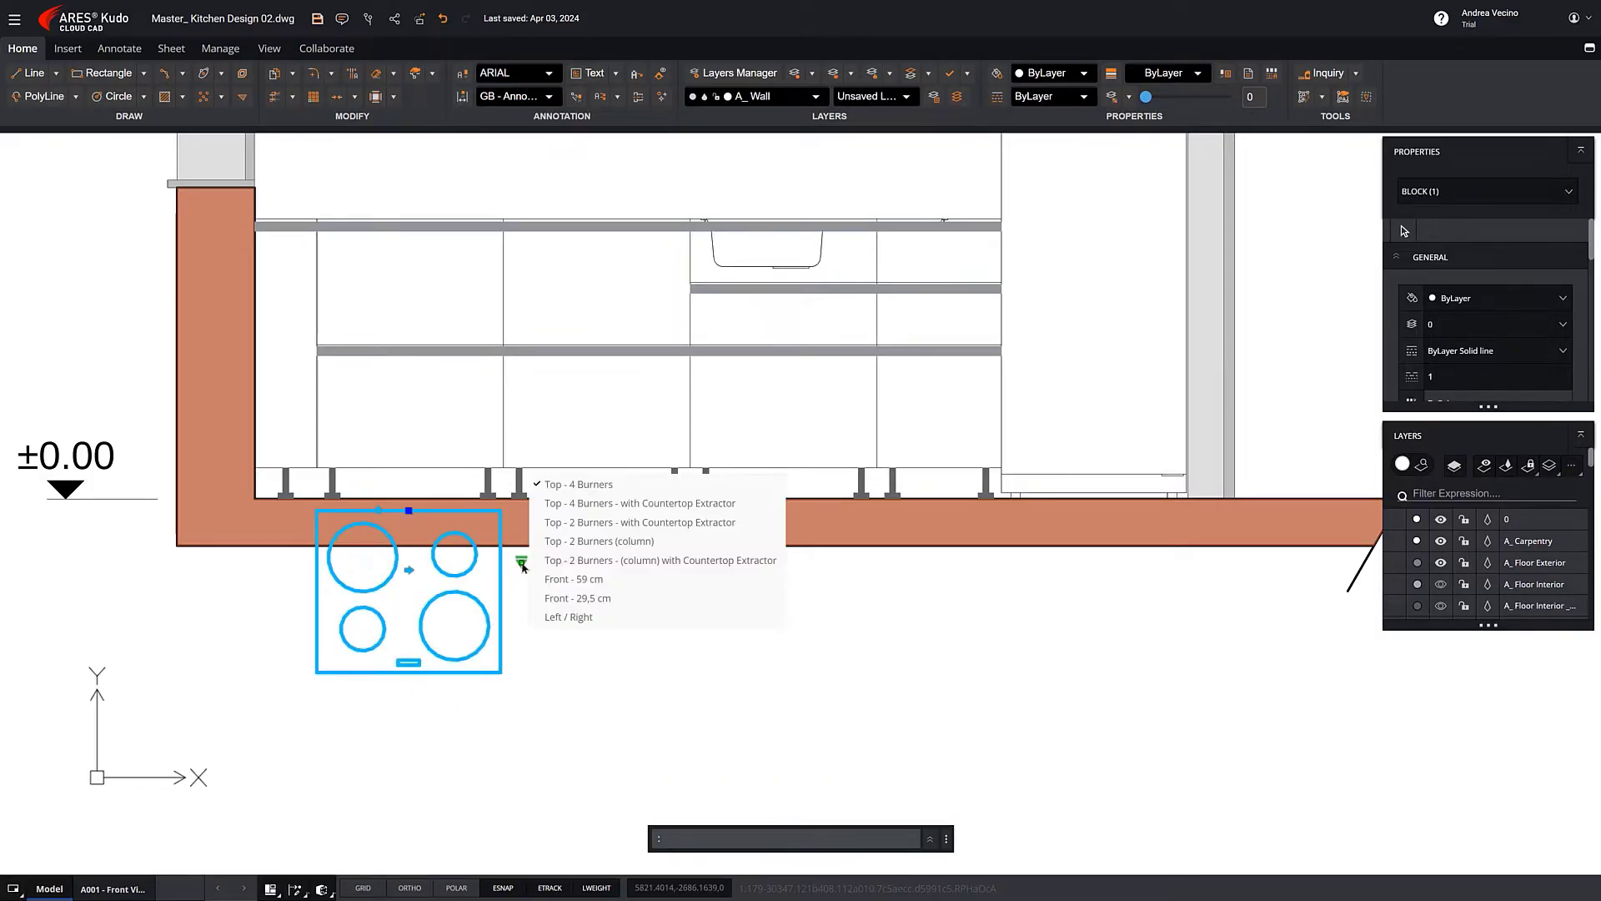
{"action": "left_click", "coordinate": [575, 598]}
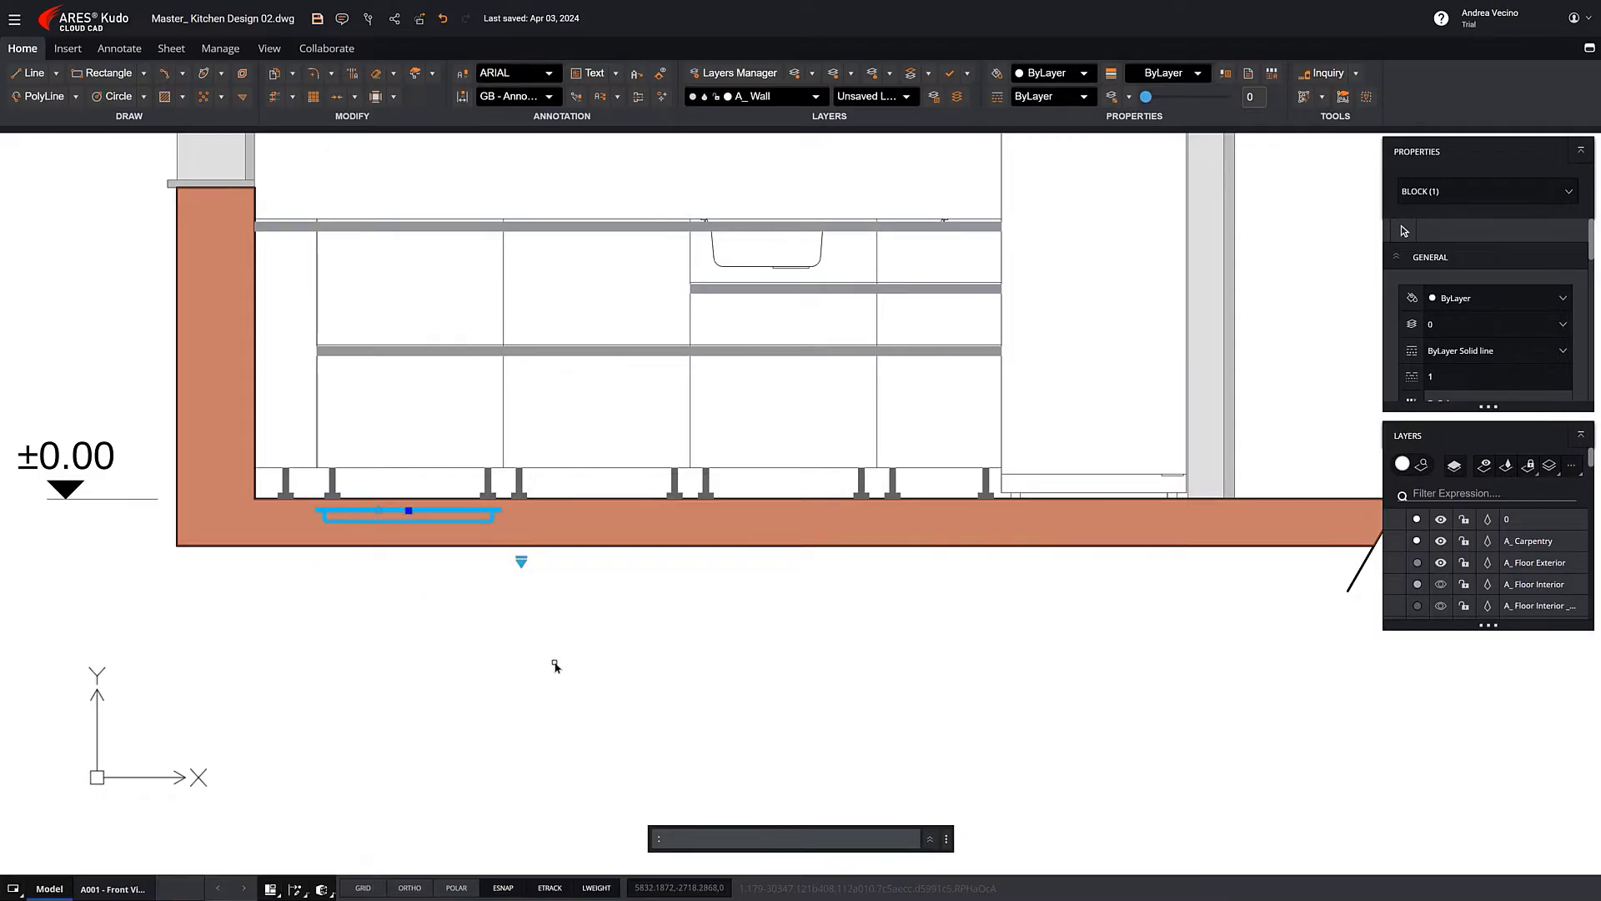
{"action": "left_click", "coordinate": [410, 510]}
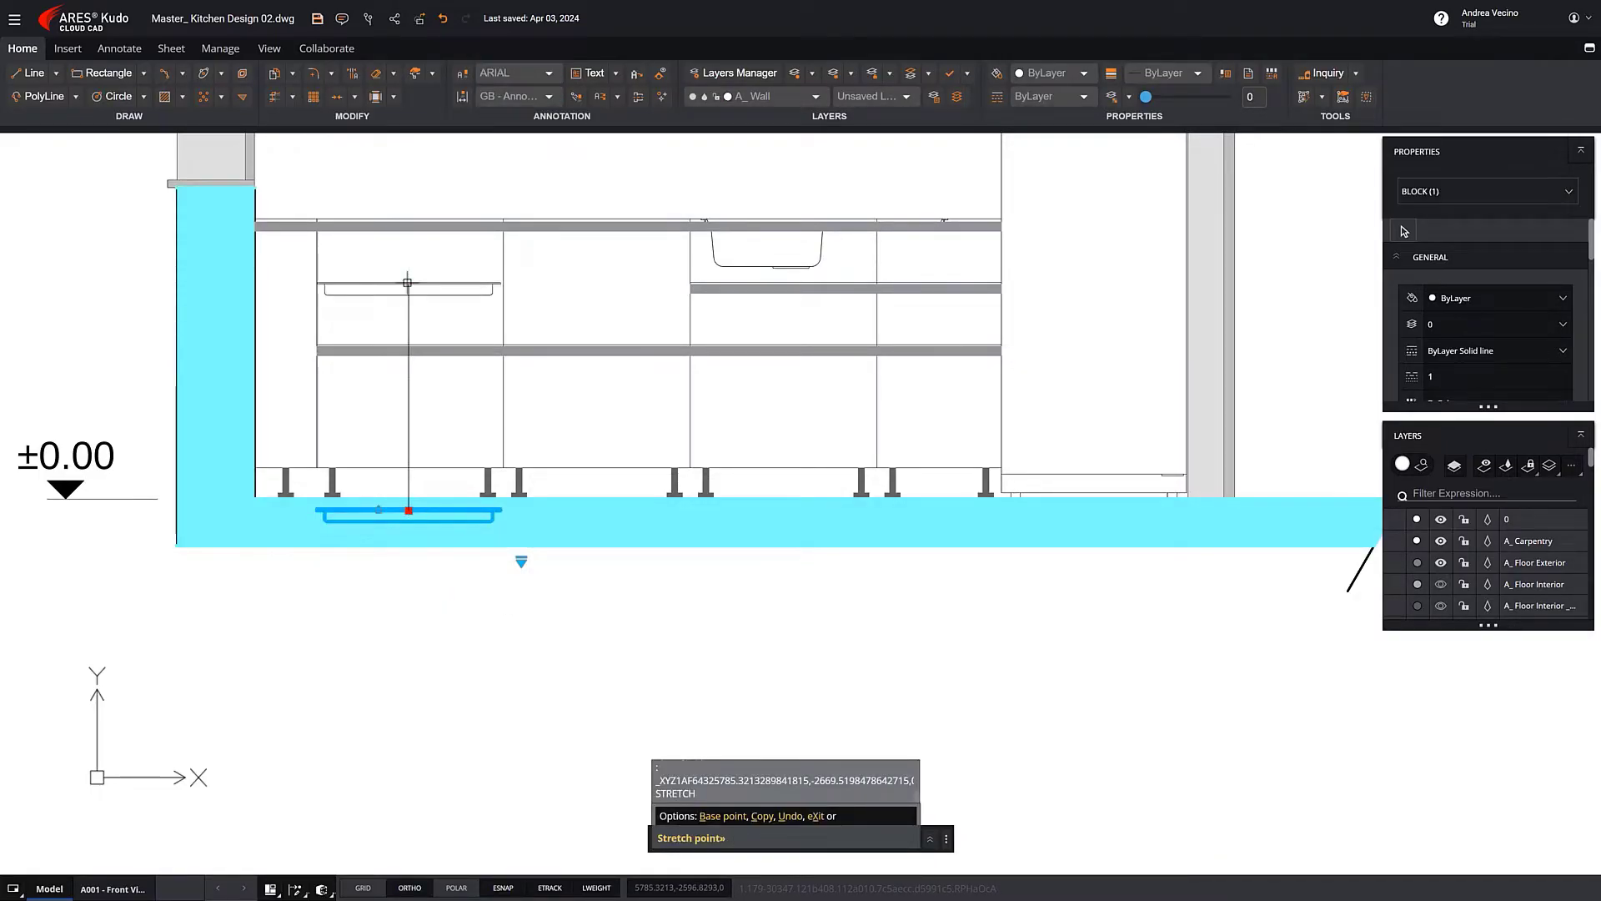
{"action": "right_click", "coordinate": [411, 283], "text": "shift"}
{"action": "left_click", "coordinate": [447, 476]}
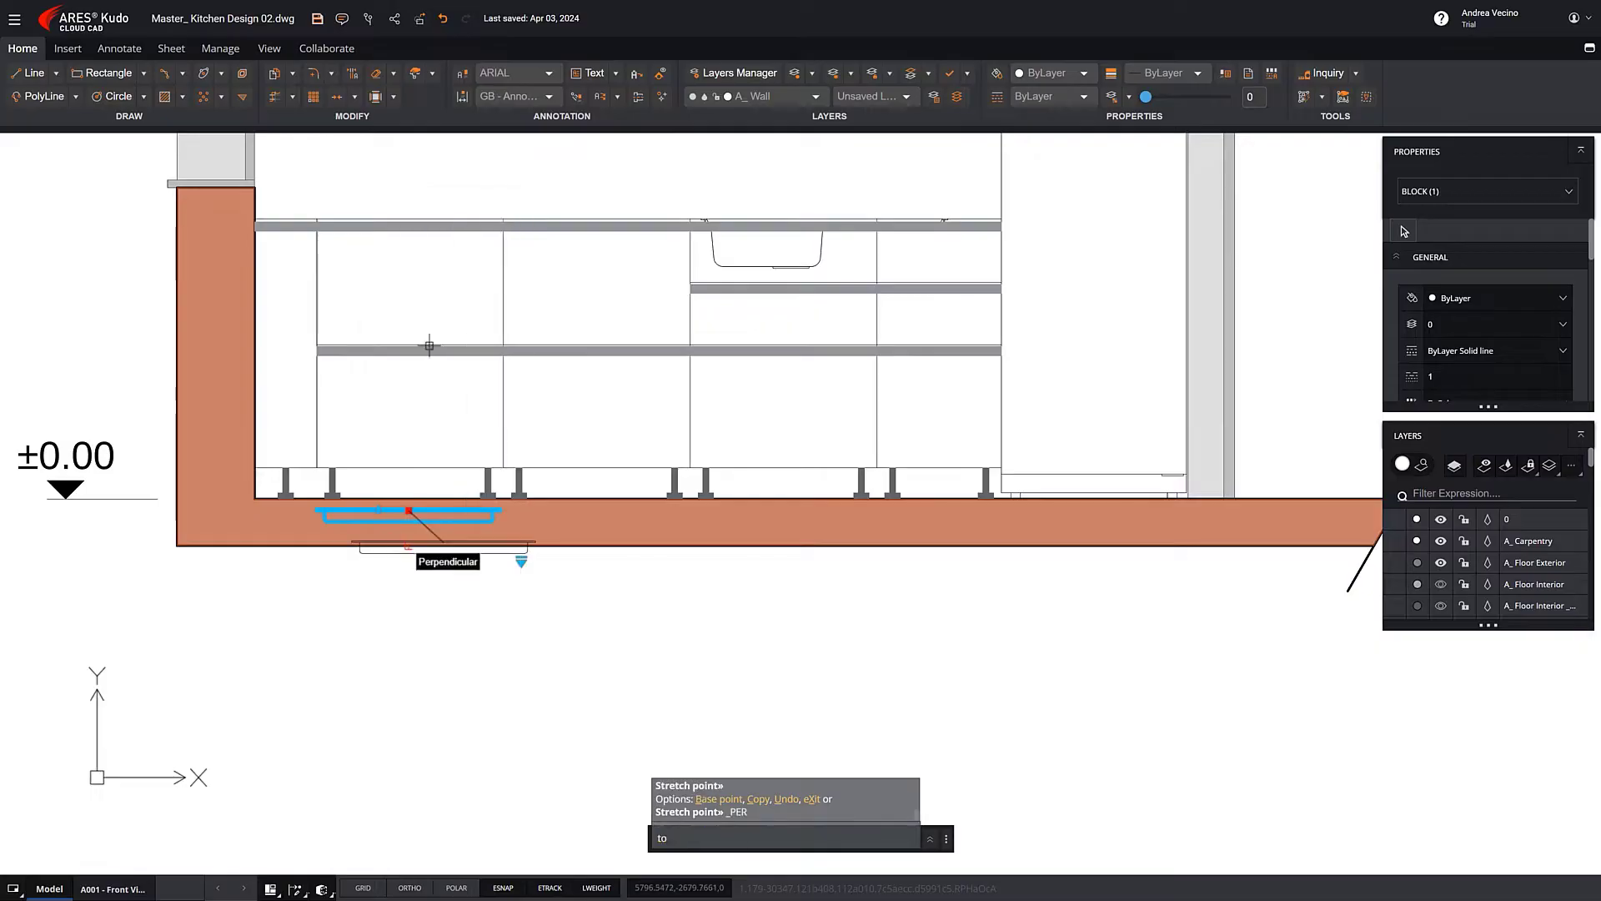
{"action": "left_click", "coordinate": [421, 223]}
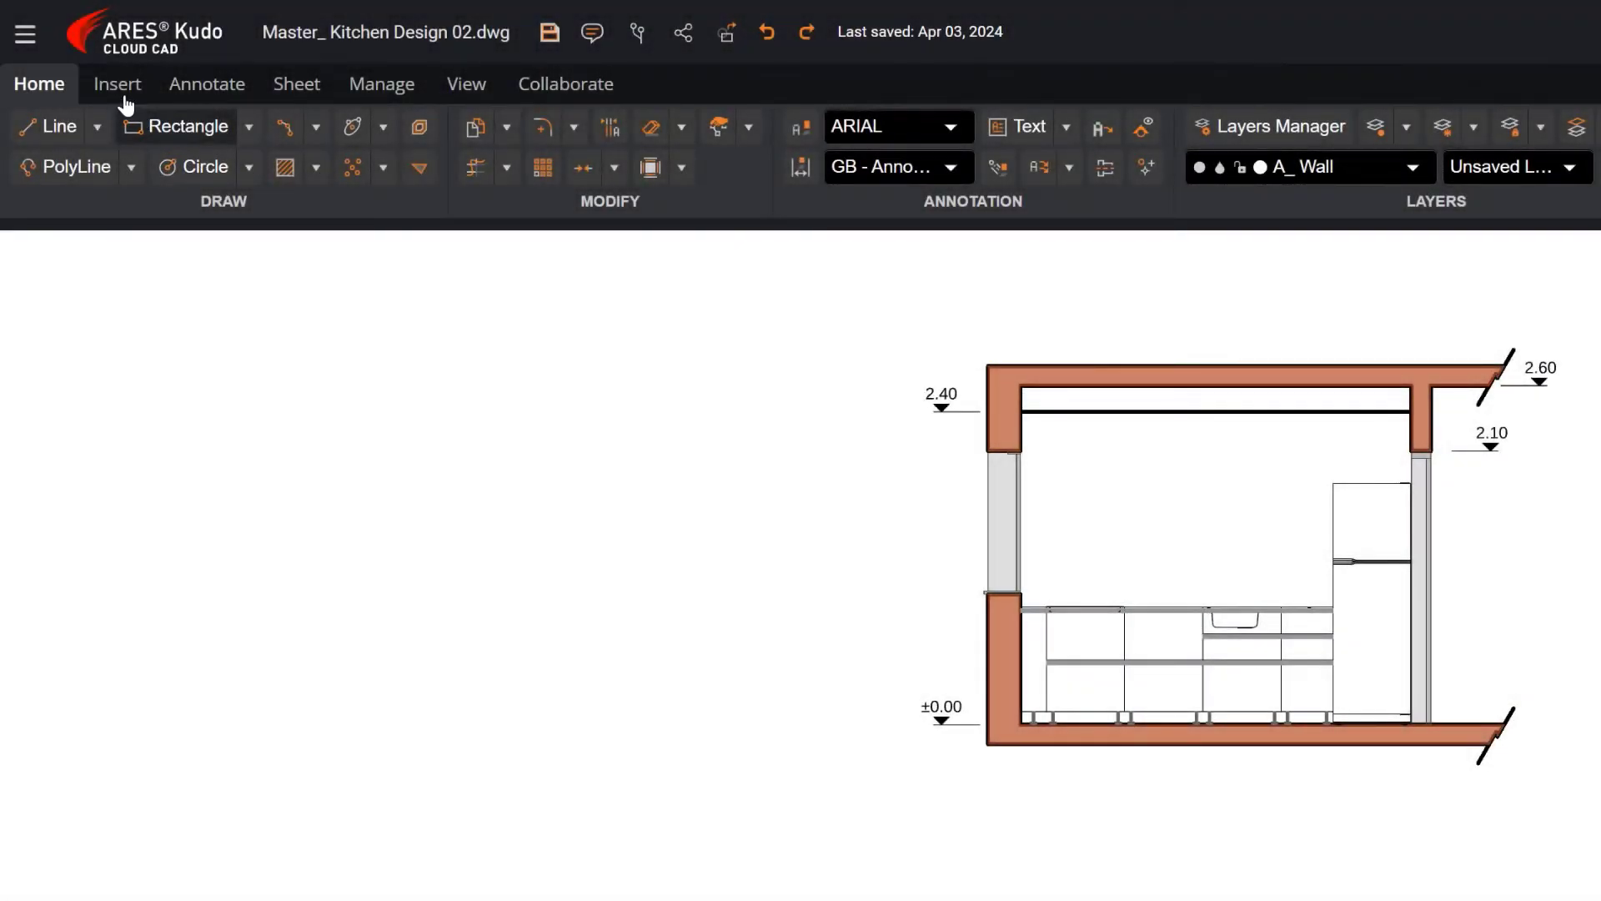
Load the AEC Bathroom and Kitchen category in the Trinity Block Library and scroll through its stools, cabinets and countertops
{"action": "left_click", "coordinate": [114, 87]}
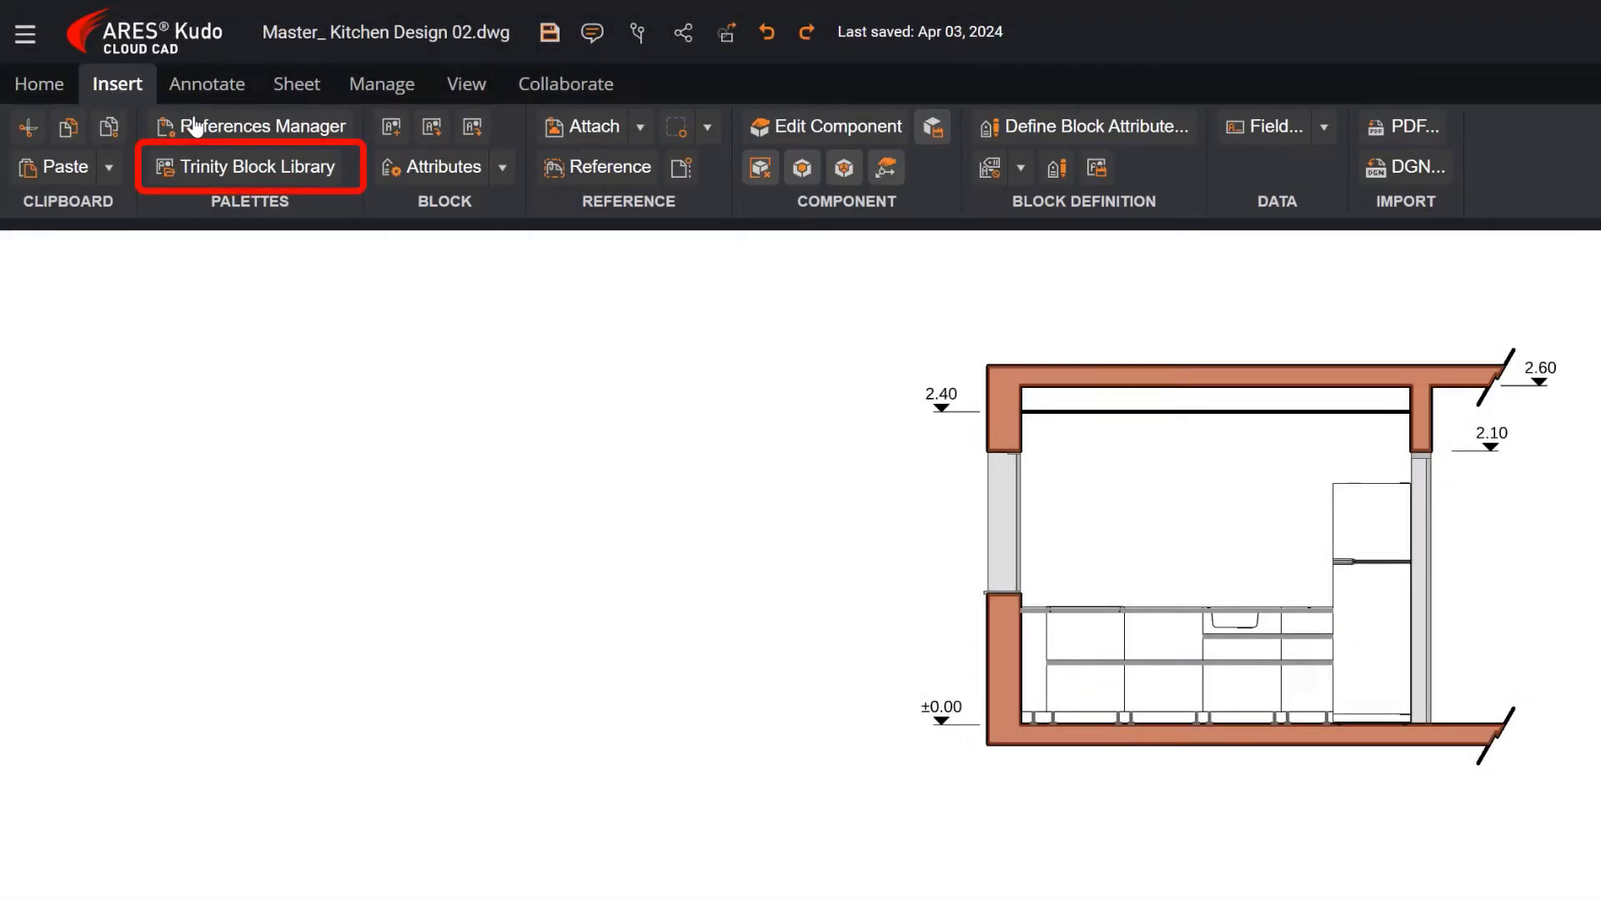
{"action": "left_click", "coordinate": [235, 173]}
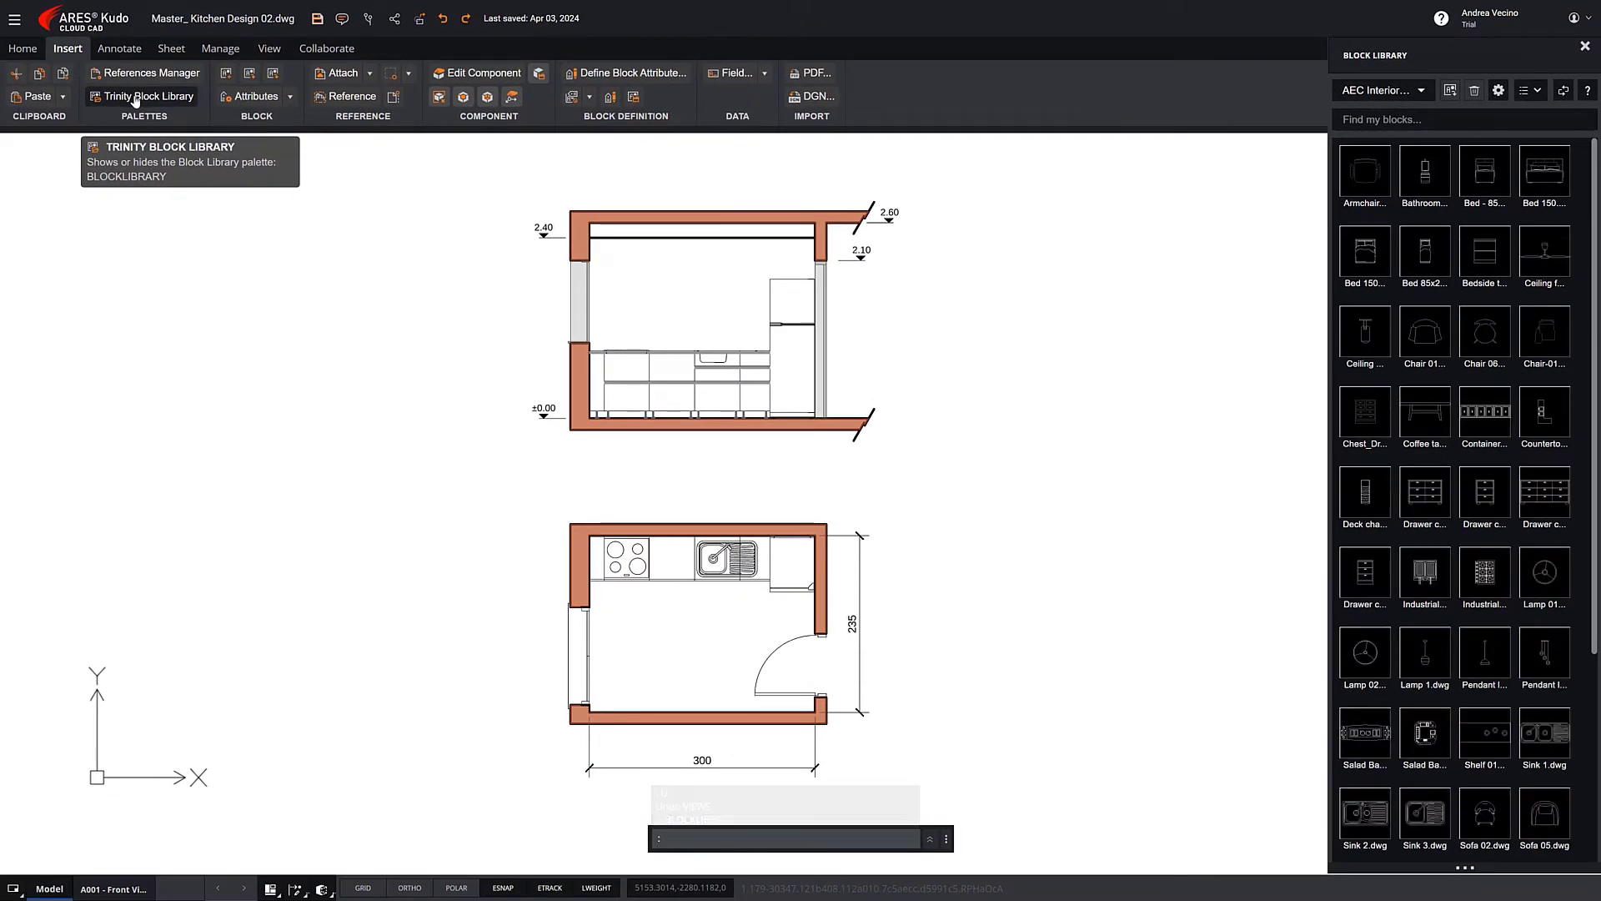
{"action": "left_click", "coordinate": [1422, 91]}
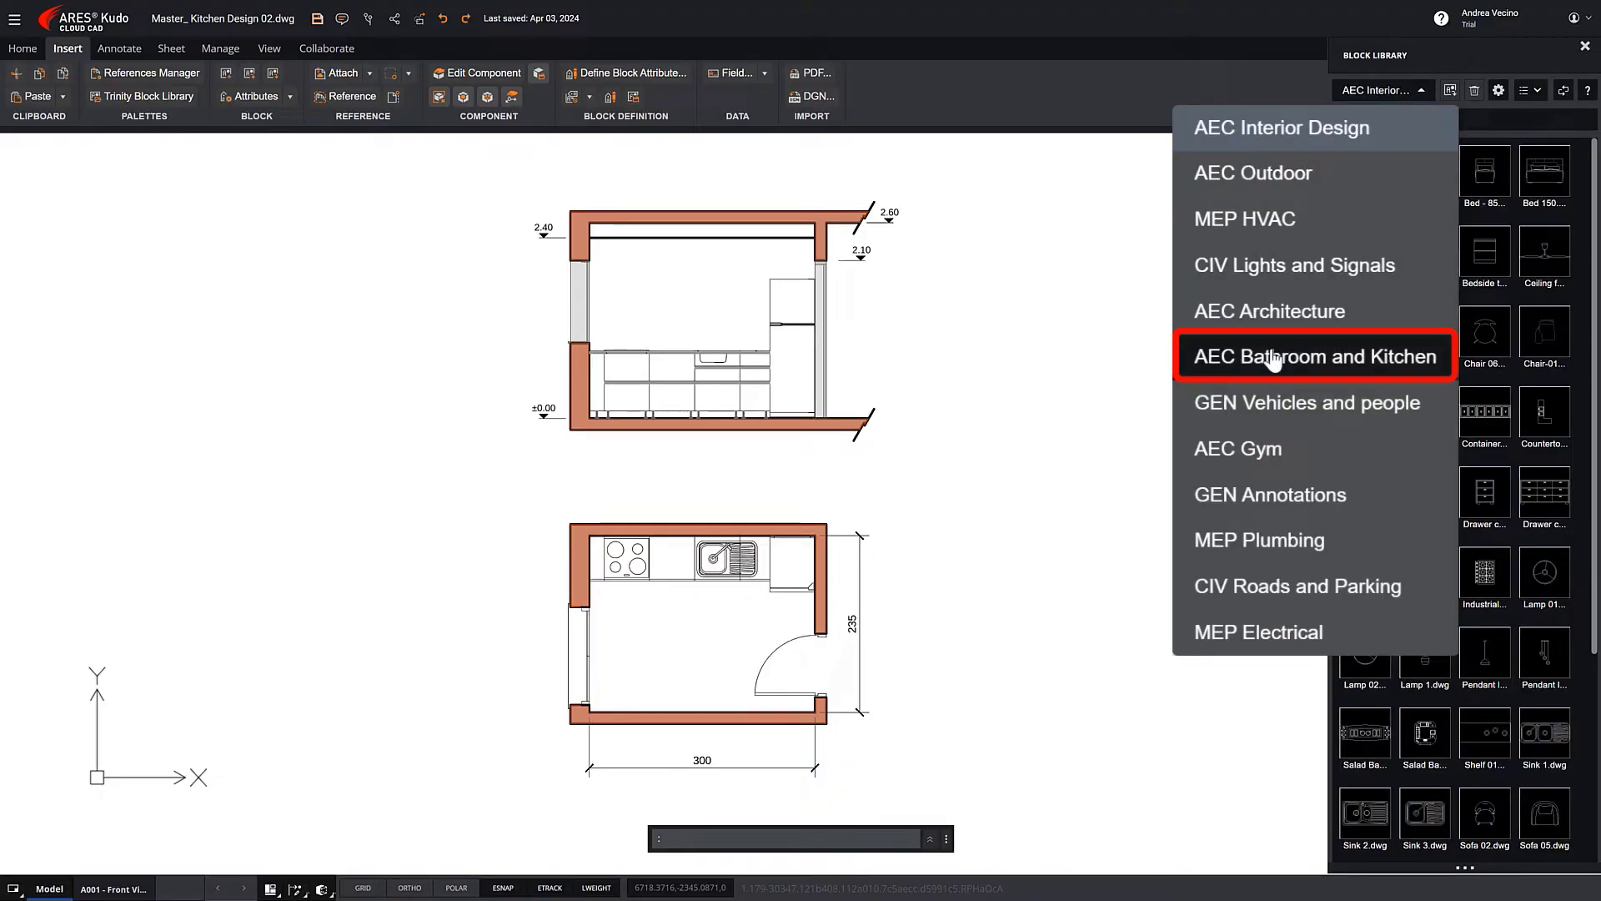
{"action": "left_click", "coordinate": [1278, 357]}
{"action": "scroll", "coordinate": [1457, 348], "scroll_direction": "down", "scroll_amount": 3}
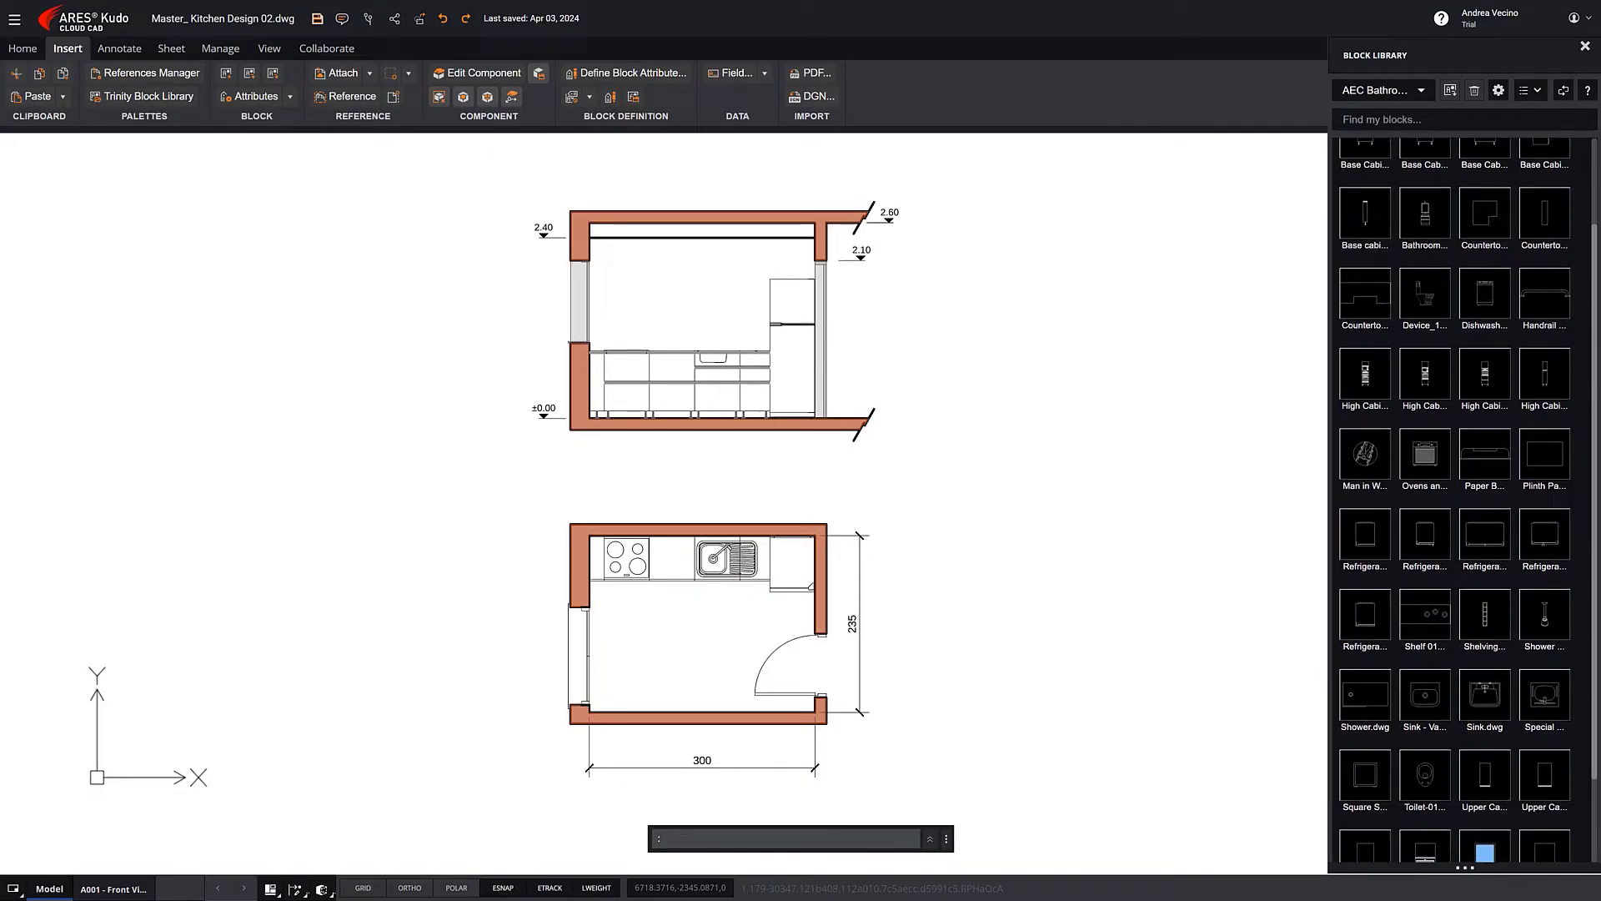
{"action": "scroll", "coordinate": [1465, 500], "scroll_direction": "down", "scroll_amount": 2}
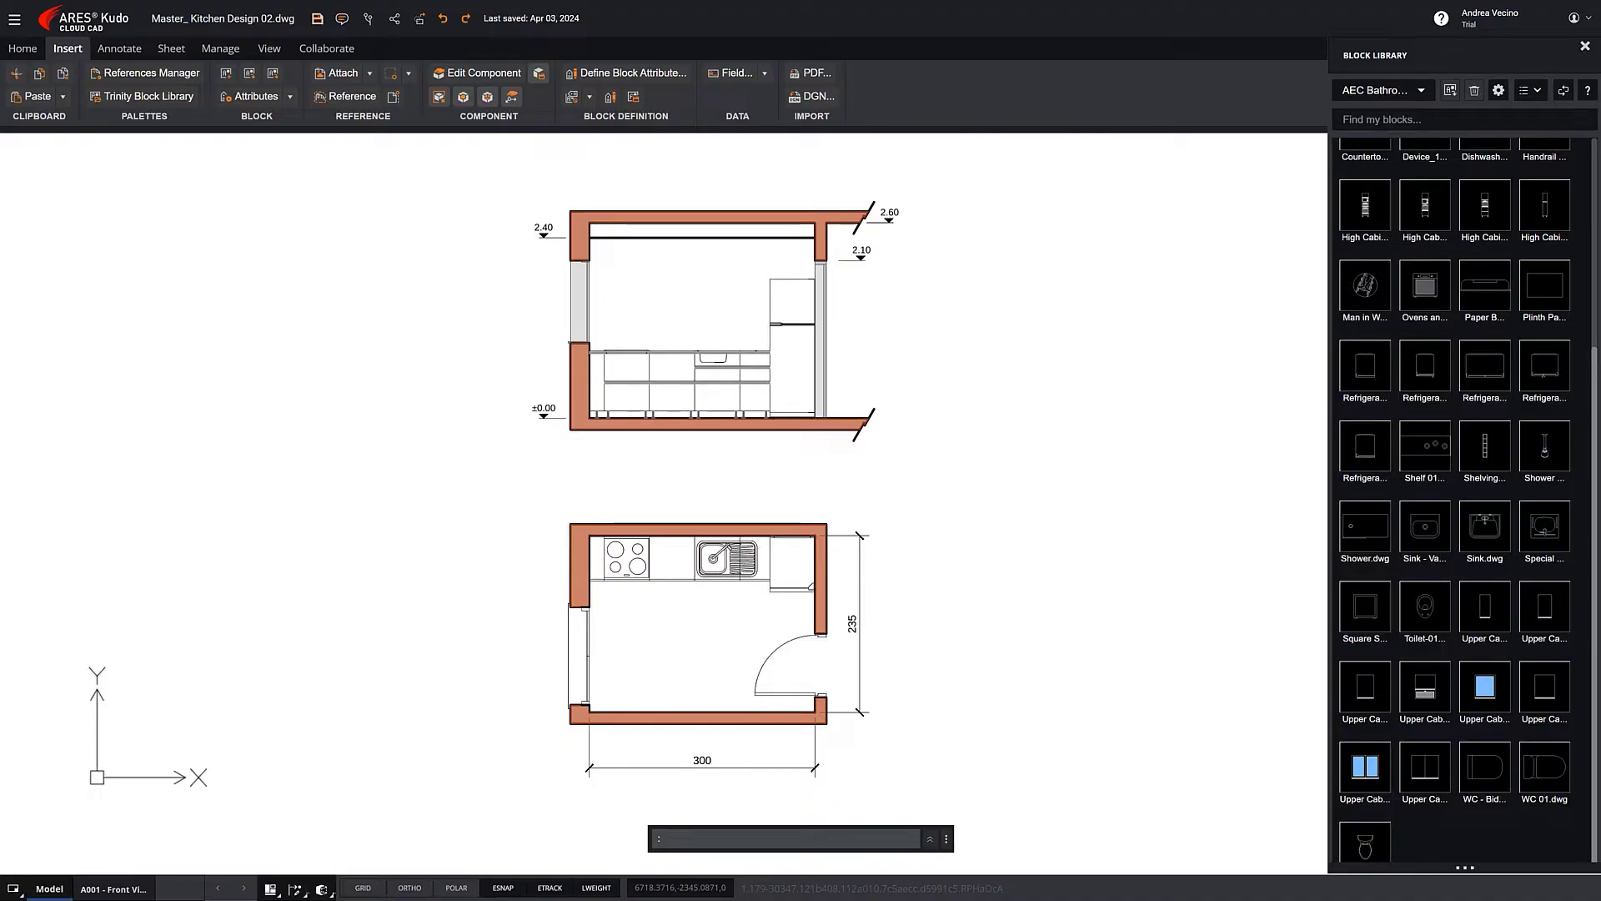
{"action": "scroll", "coordinate": [1465, 500], "scroll_direction": "up", "scroll_amount": 5}
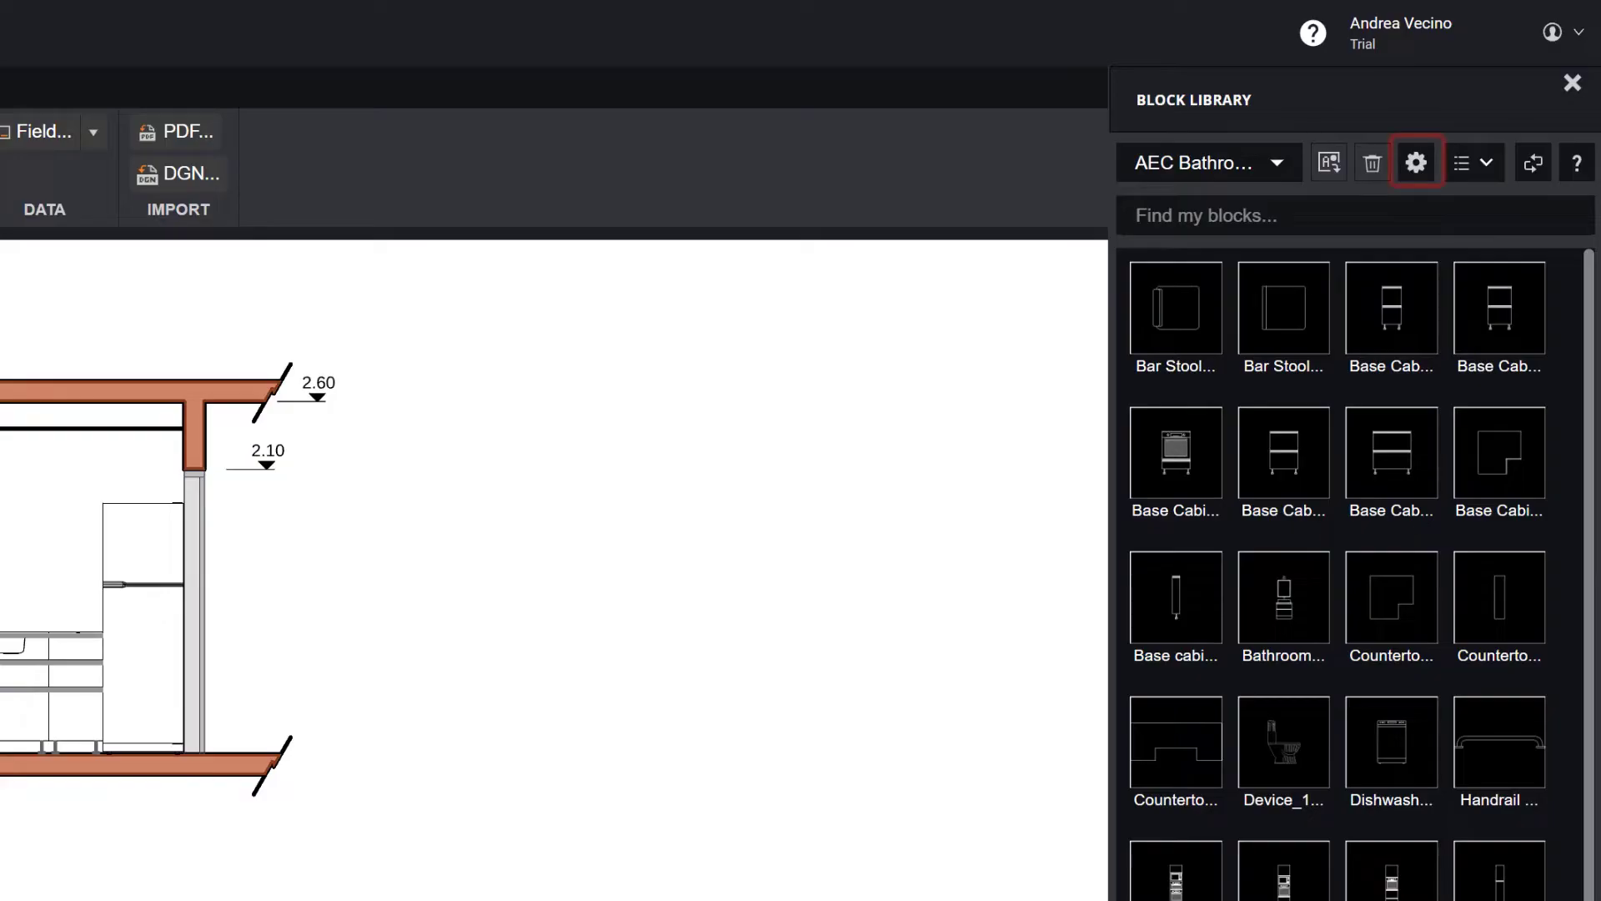
Create a new online block library named 'My catalog'
{"action": "left_click", "coordinate": [1415, 164]}
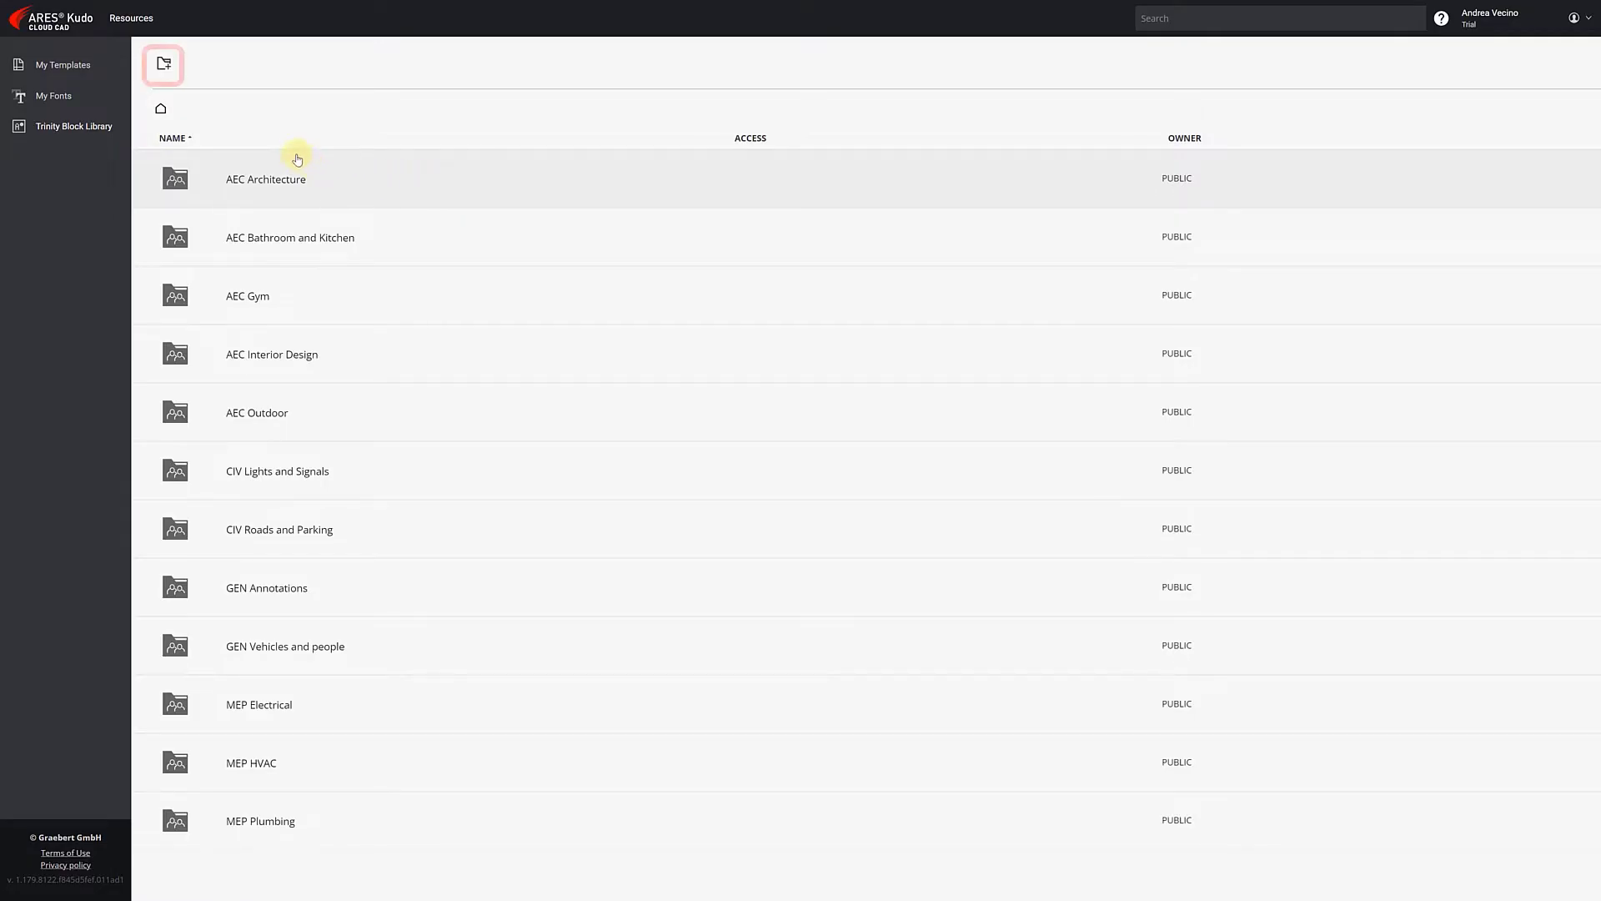
{"action": "left_click", "coordinate": [164, 67]}
{"action": "type", "text": "My catalog"}
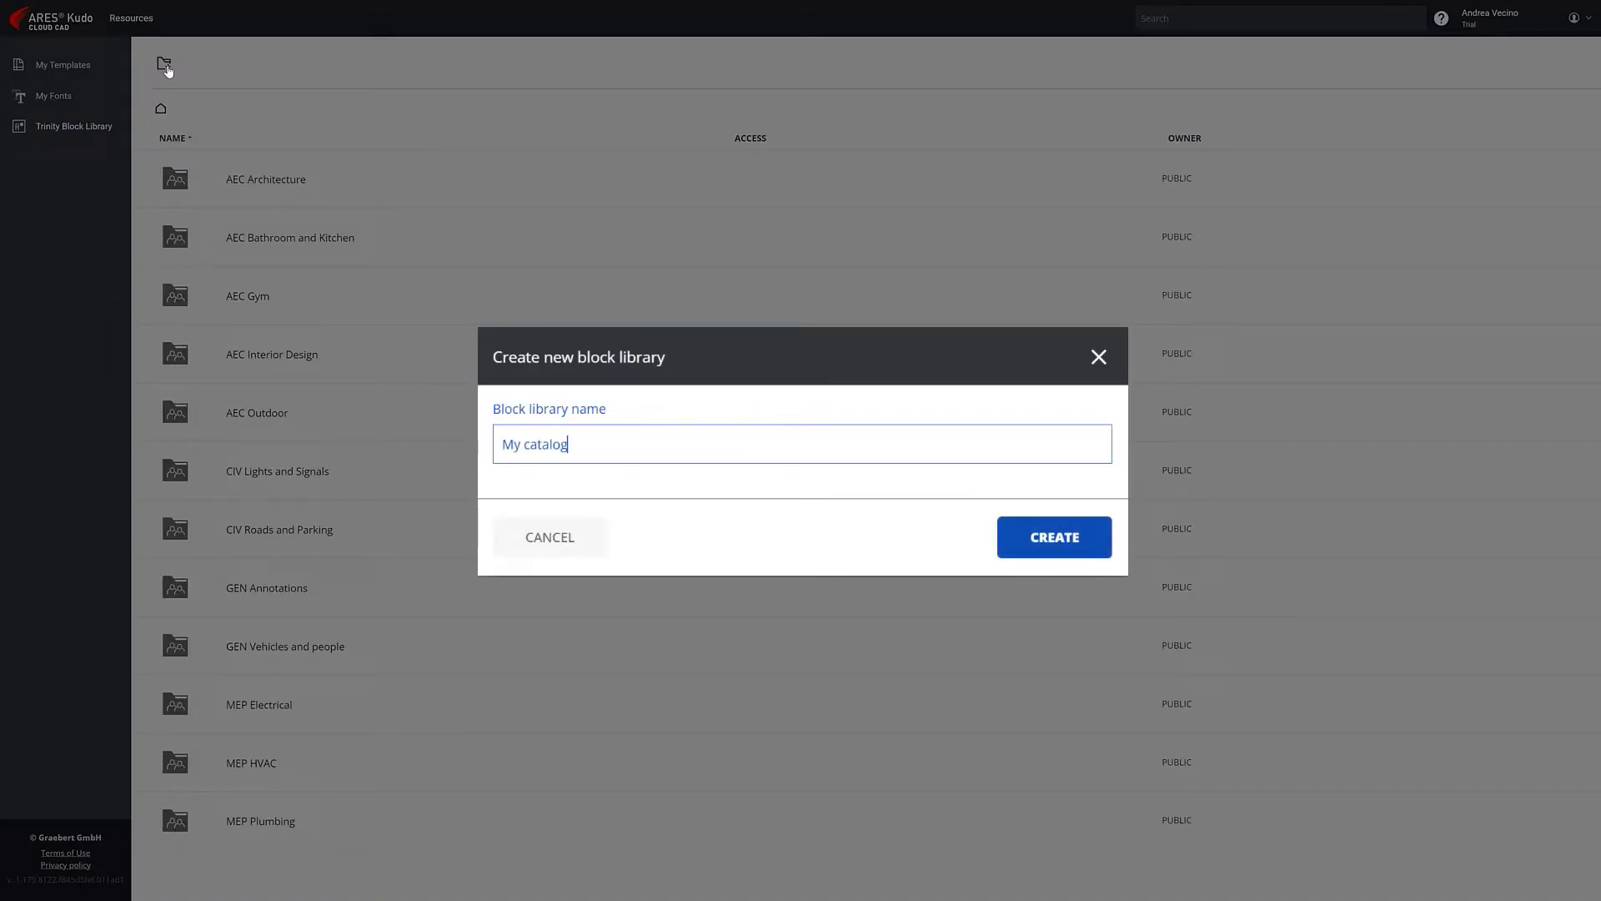
{"action": "left_click", "coordinate": [1066, 541]}
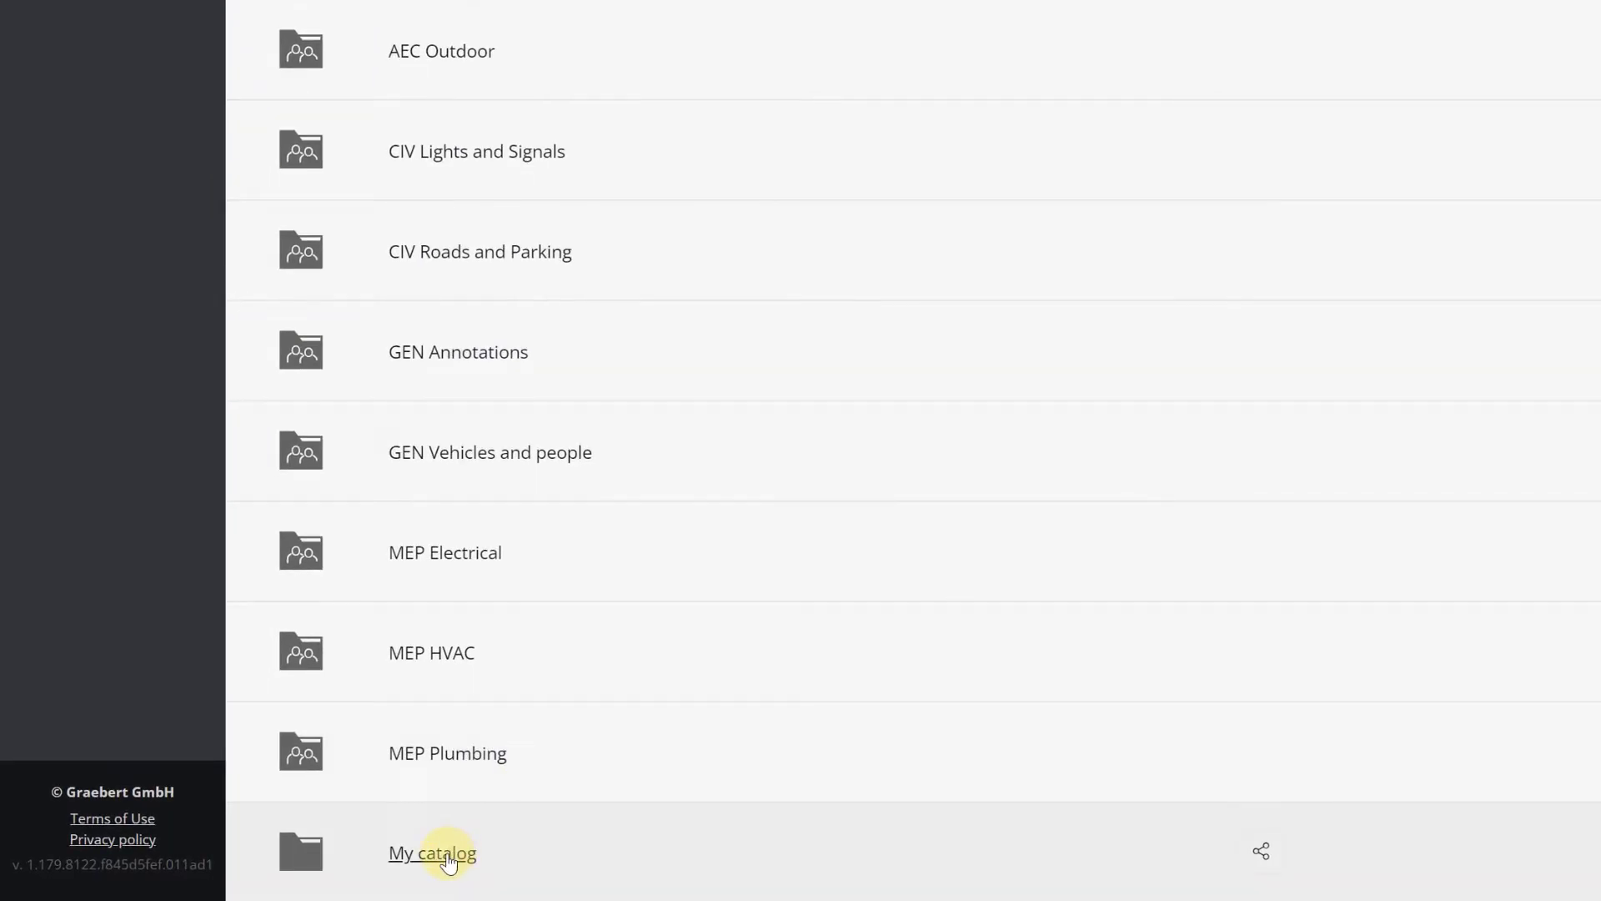
Upload the 14 kitchen block DWG files into My catalog and return to the library list
{"action": "left_click", "coordinate": [434, 853]}
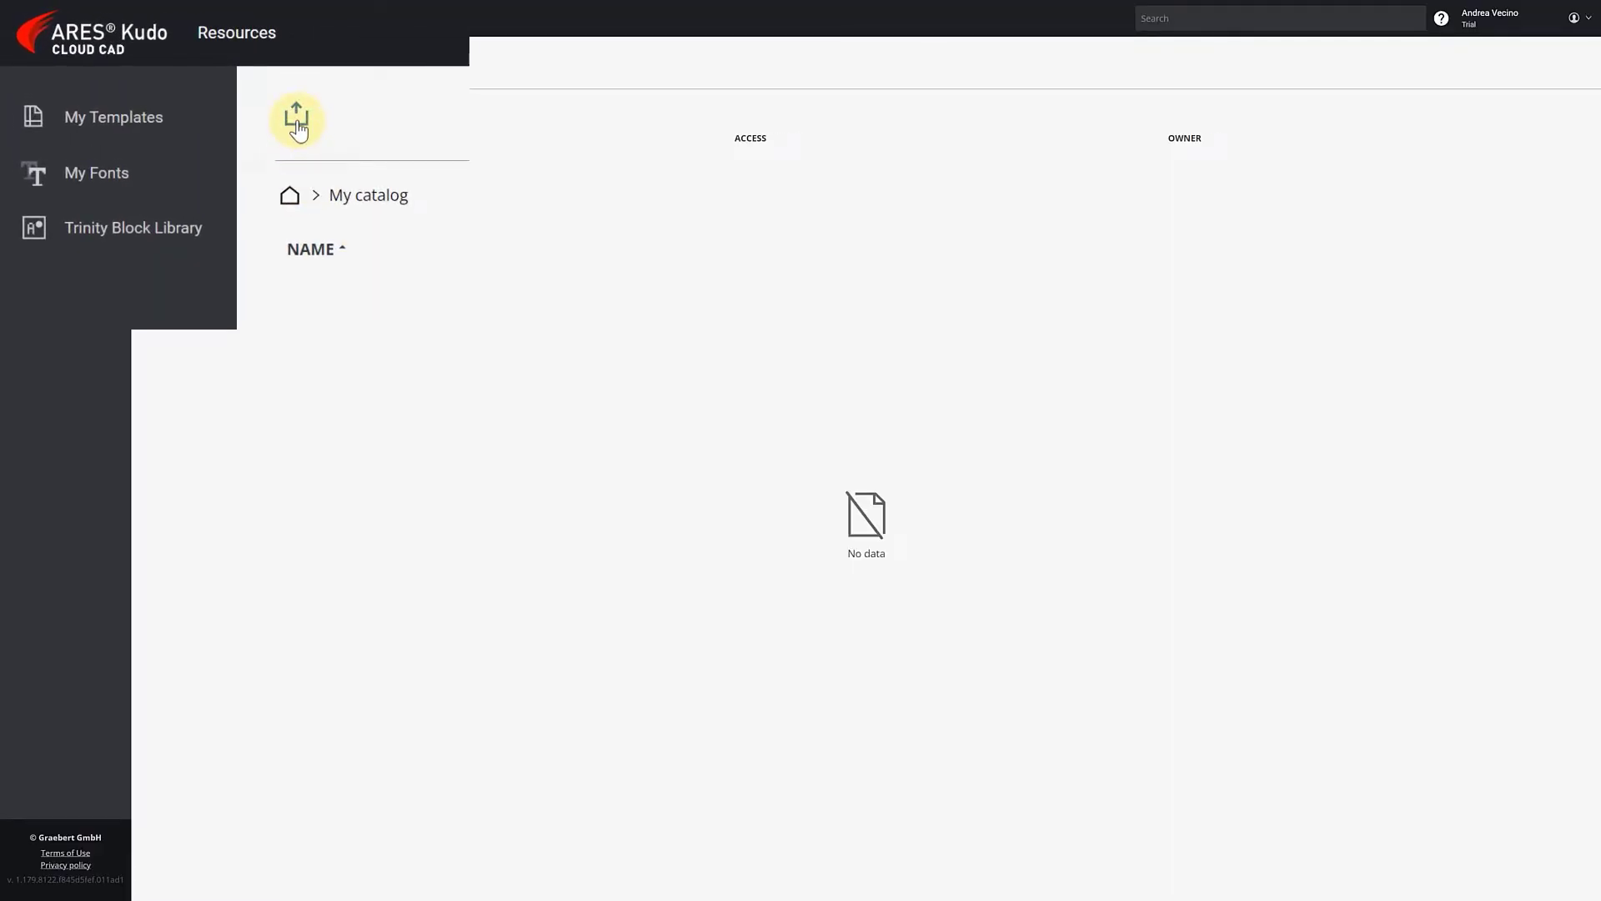
{"action": "left_click", "coordinate": [298, 125]}
{"action": "left_click_drag", "start_coordinate": [729, 335], "coordinate": [993, 648]}
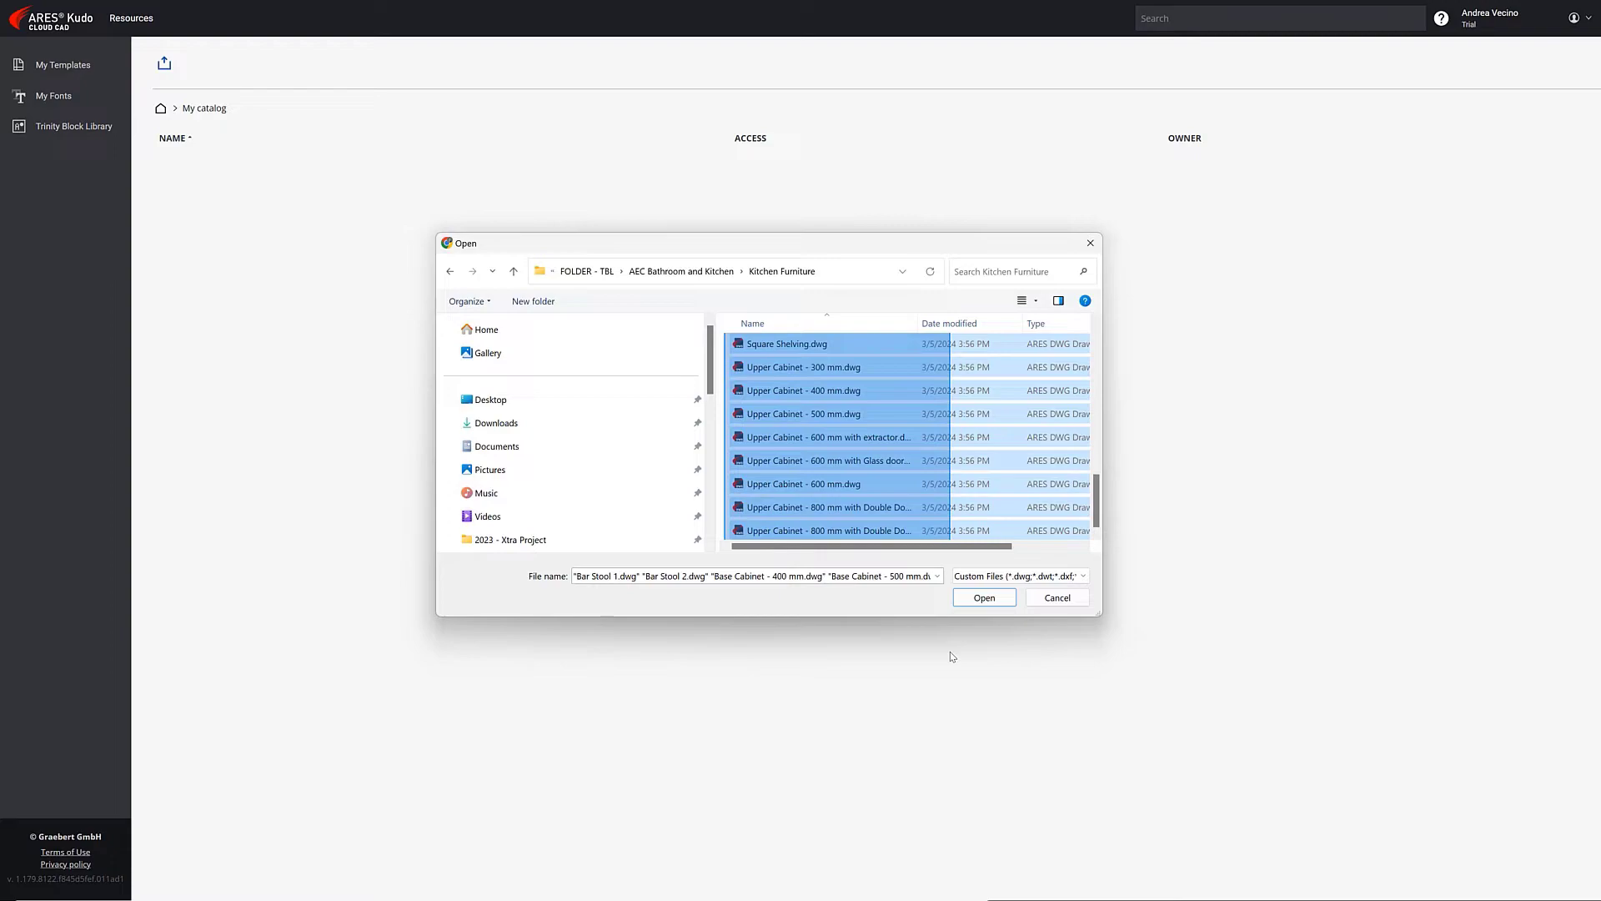
{"action": "left_click", "coordinate": [1005, 604]}
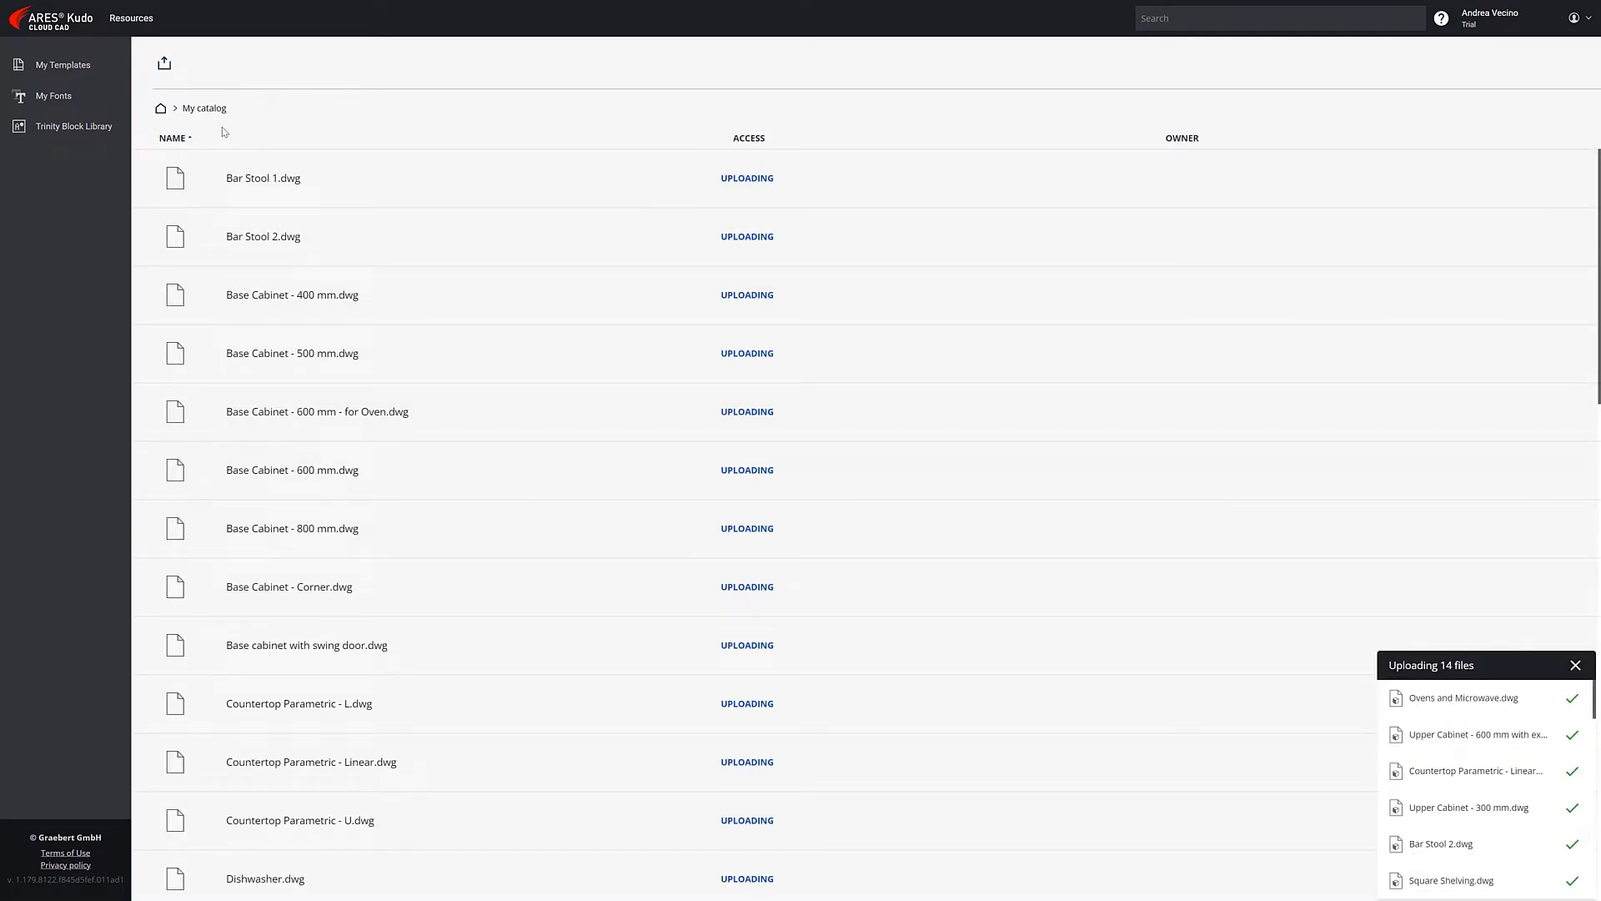
{"action": "left_click", "coordinate": [162, 111]}
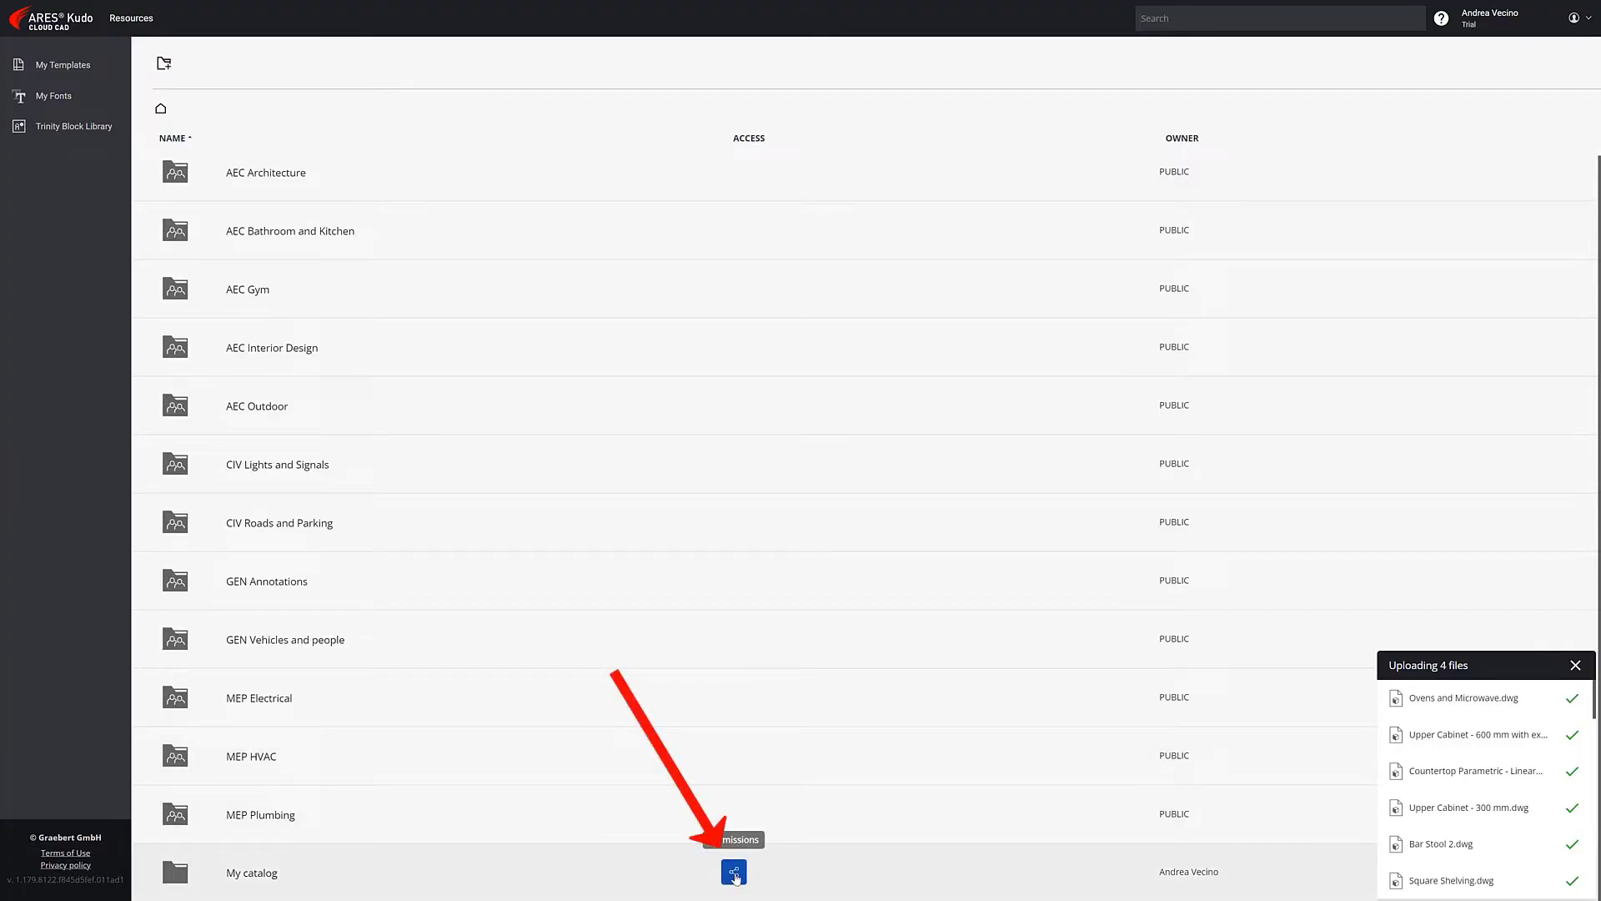
Share My catalog with the first colleague's e-mail address as Editor
{"action": "left_click", "coordinate": [734, 874]}
{"action": "type", "text": "mil"}
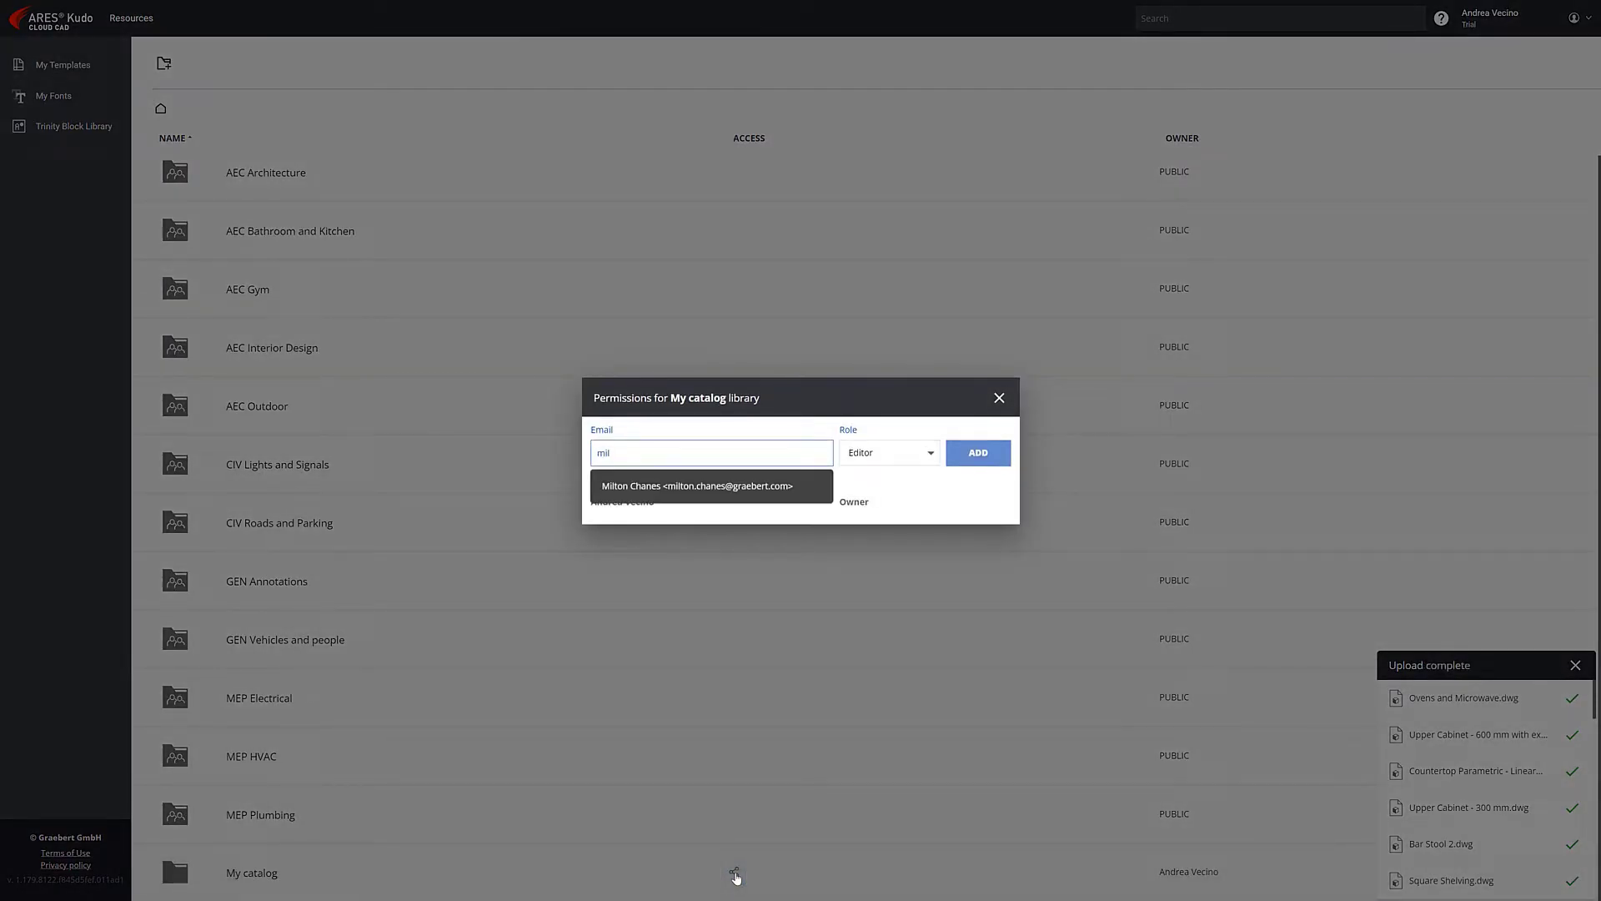
{"action": "left_click", "coordinate": [762, 492]}
{"action": "left_click", "coordinate": [950, 469]}
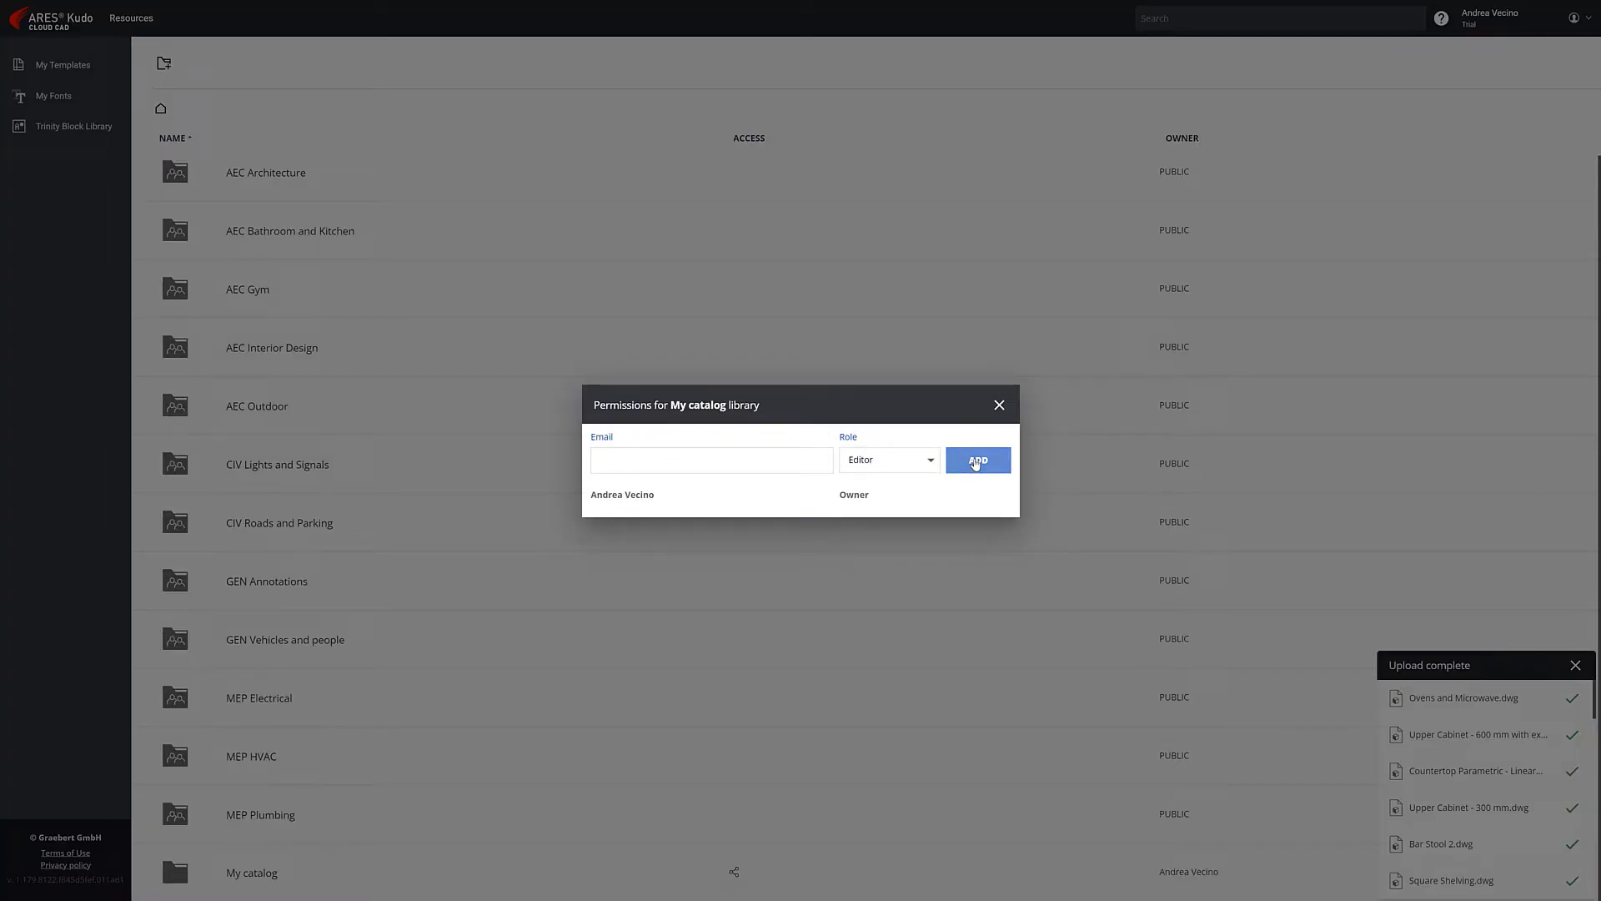
Add the second person's e-mail address with the Viewer role and close the permissions window
{"action": "left_click", "coordinate": [750, 454]}
{"action": "type", "text": "jd"}
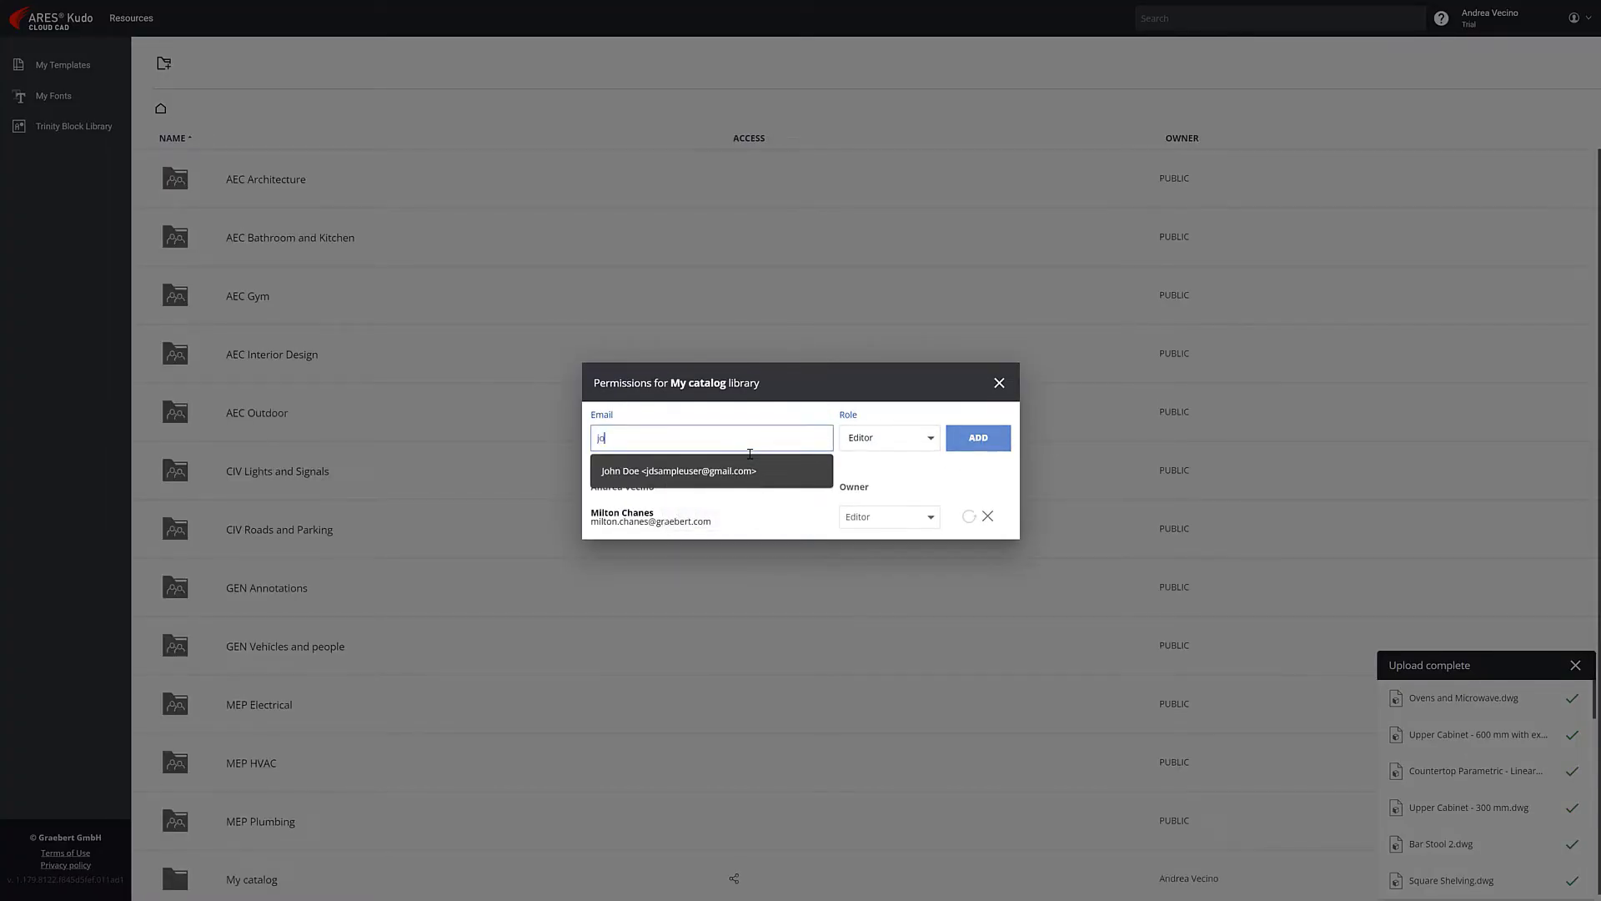
{"action": "left_click", "coordinate": [749, 470]}
{"action": "left_click", "coordinate": [889, 444]}
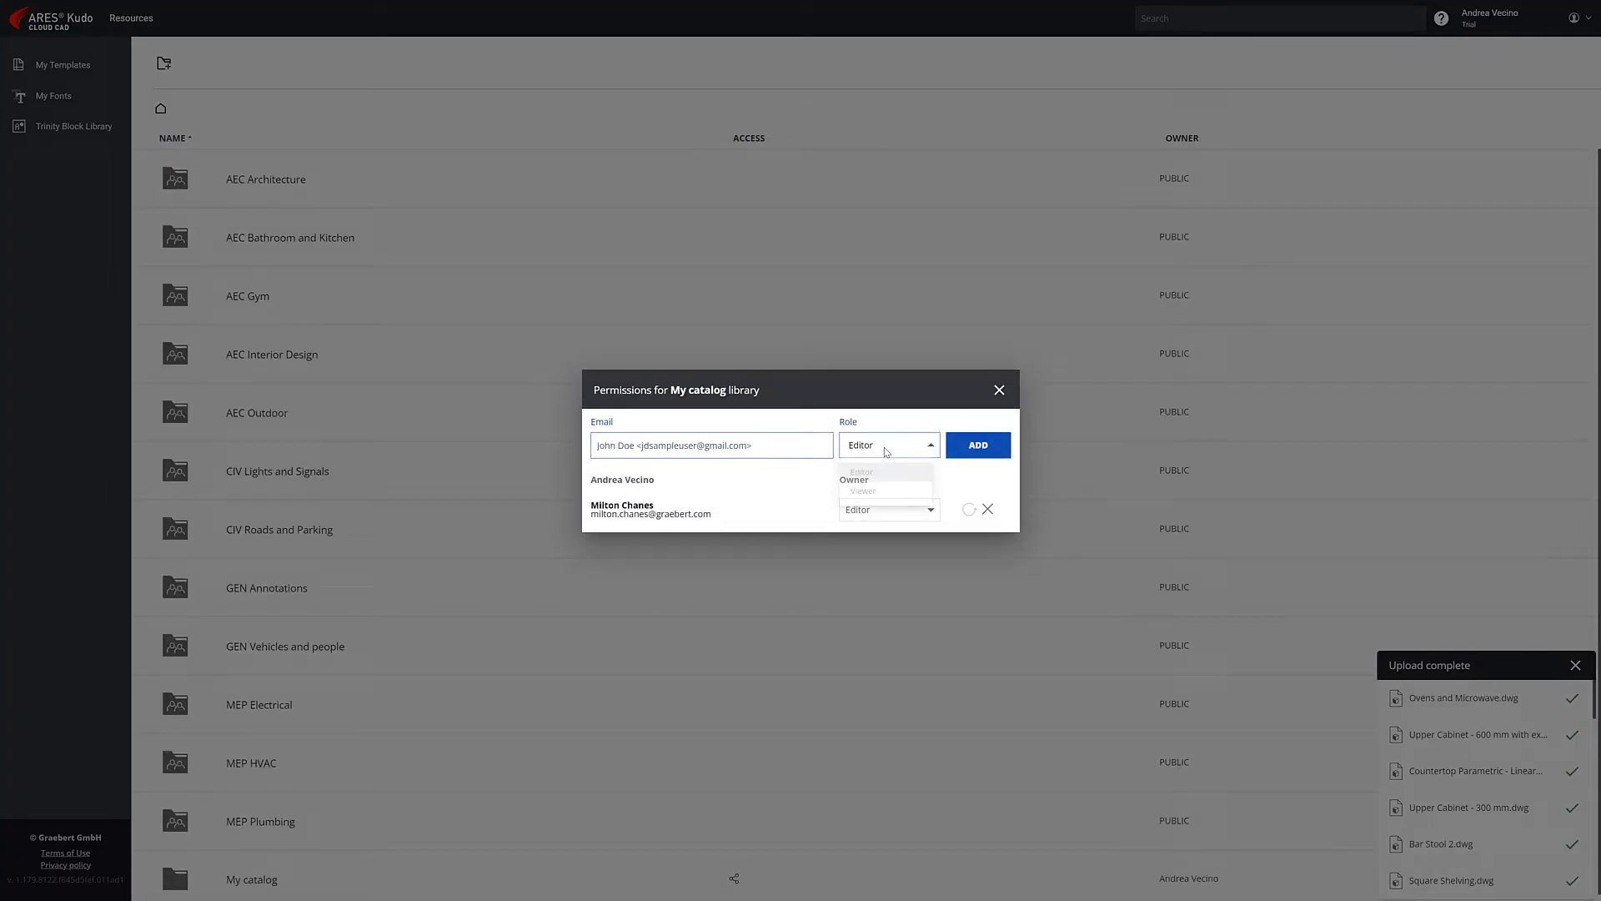
{"action": "left_click", "coordinate": [896, 497]}
{"action": "left_click", "coordinate": [990, 451]}
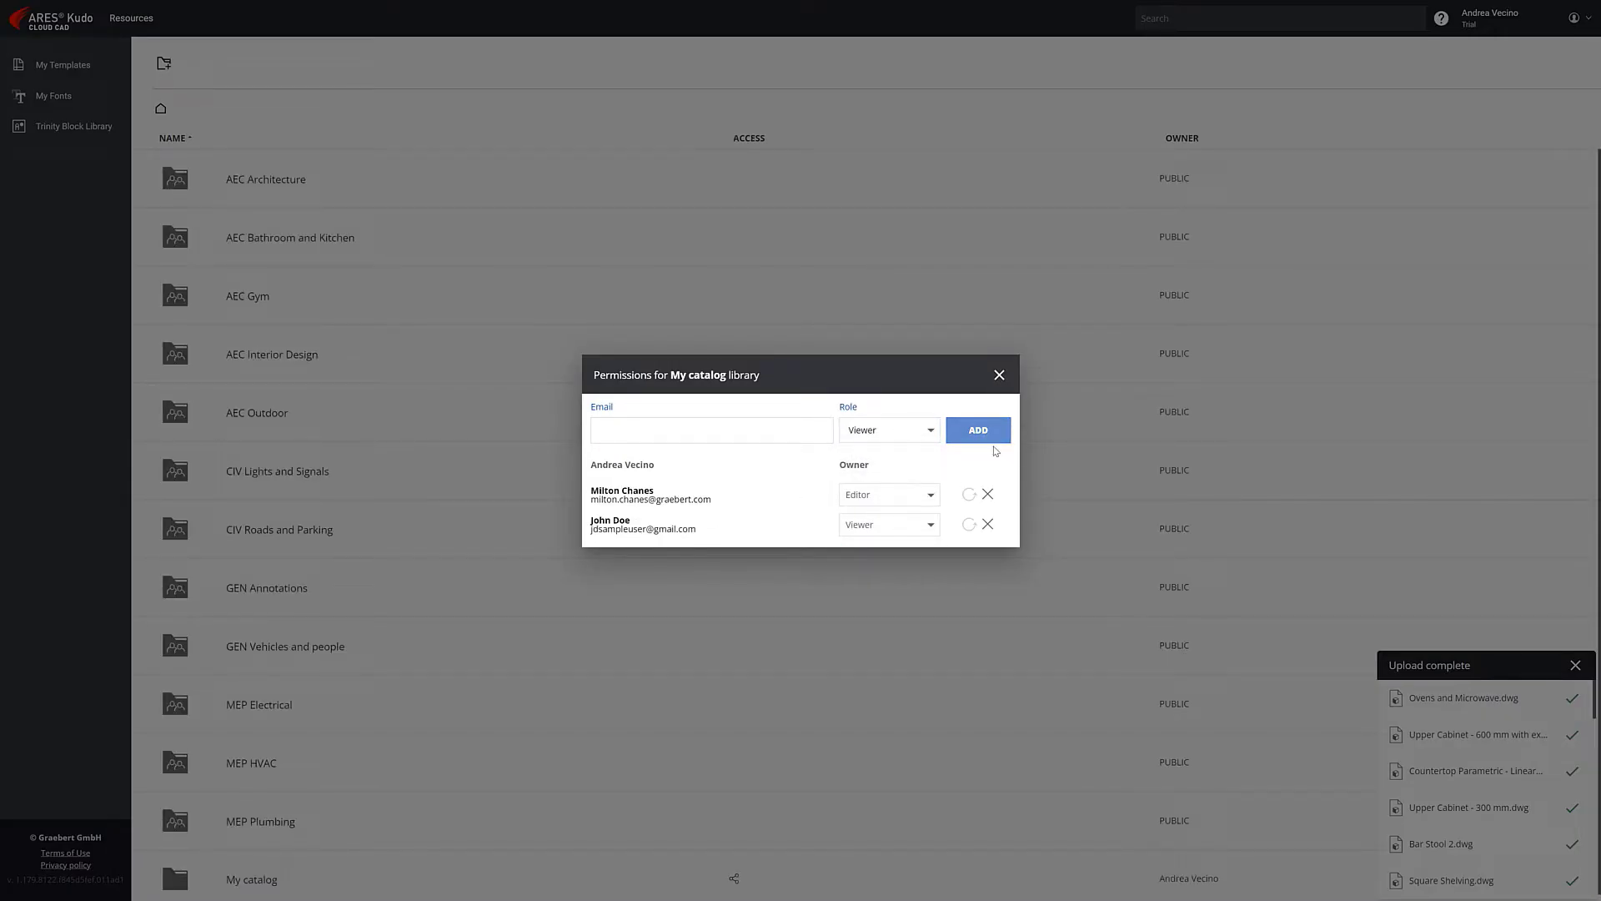
{"action": "left_click", "coordinate": [999, 375]}
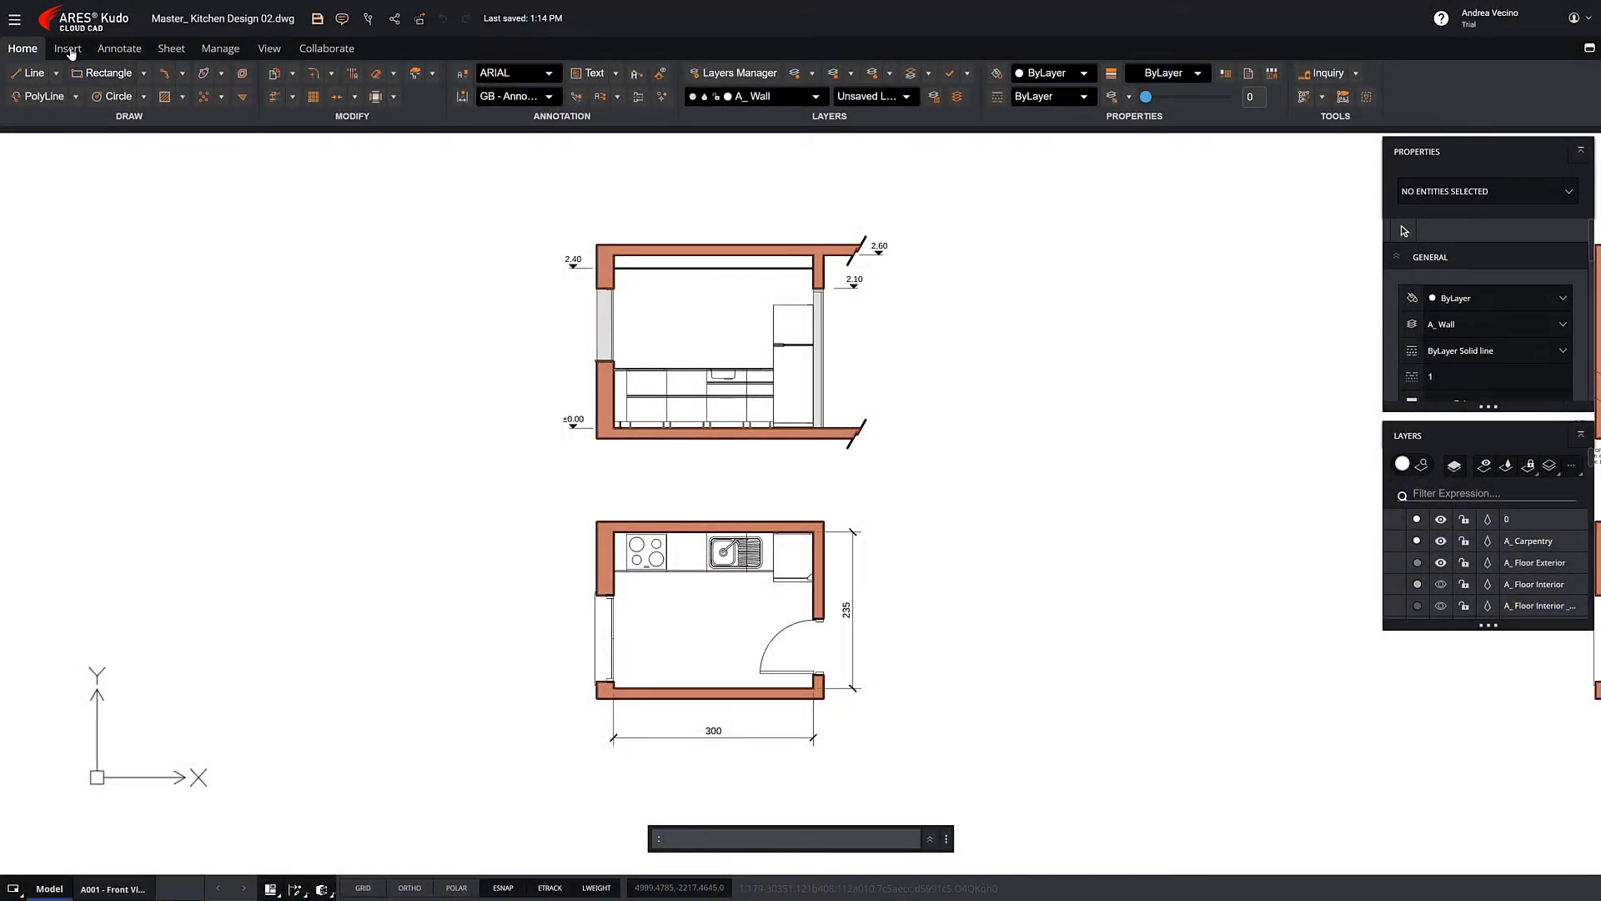
In the block library, view AEC Architecture briefly, then switch to GEN Vehicles and people
{"action": "left_click", "coordinate": [68, 49]}
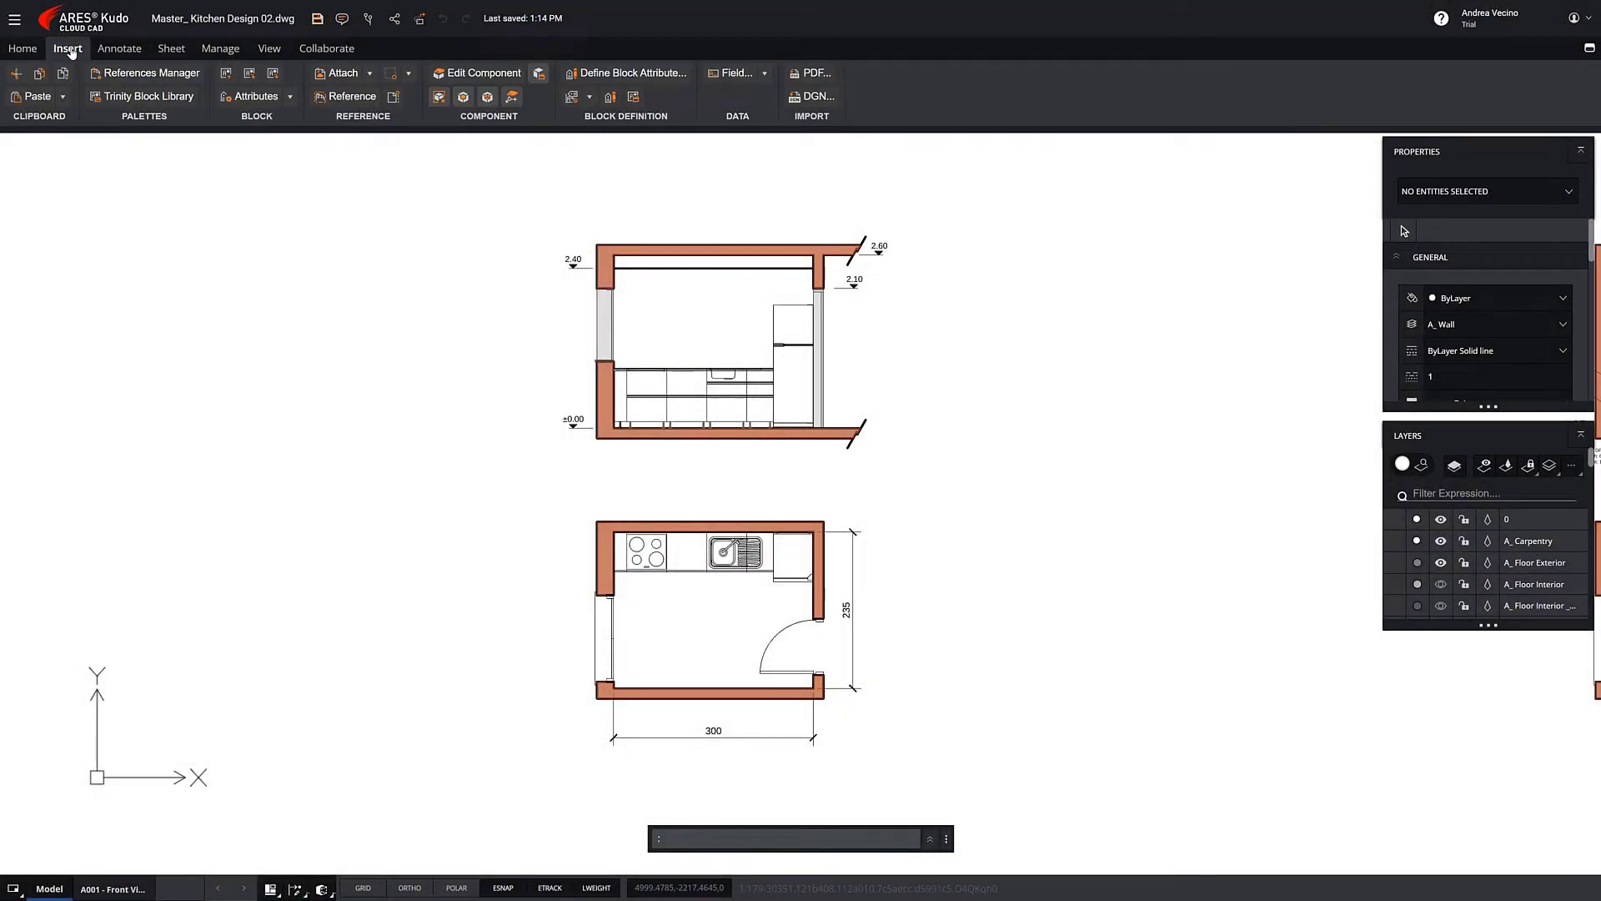
{"action": "left_click", "coordinate": [157, 96]}
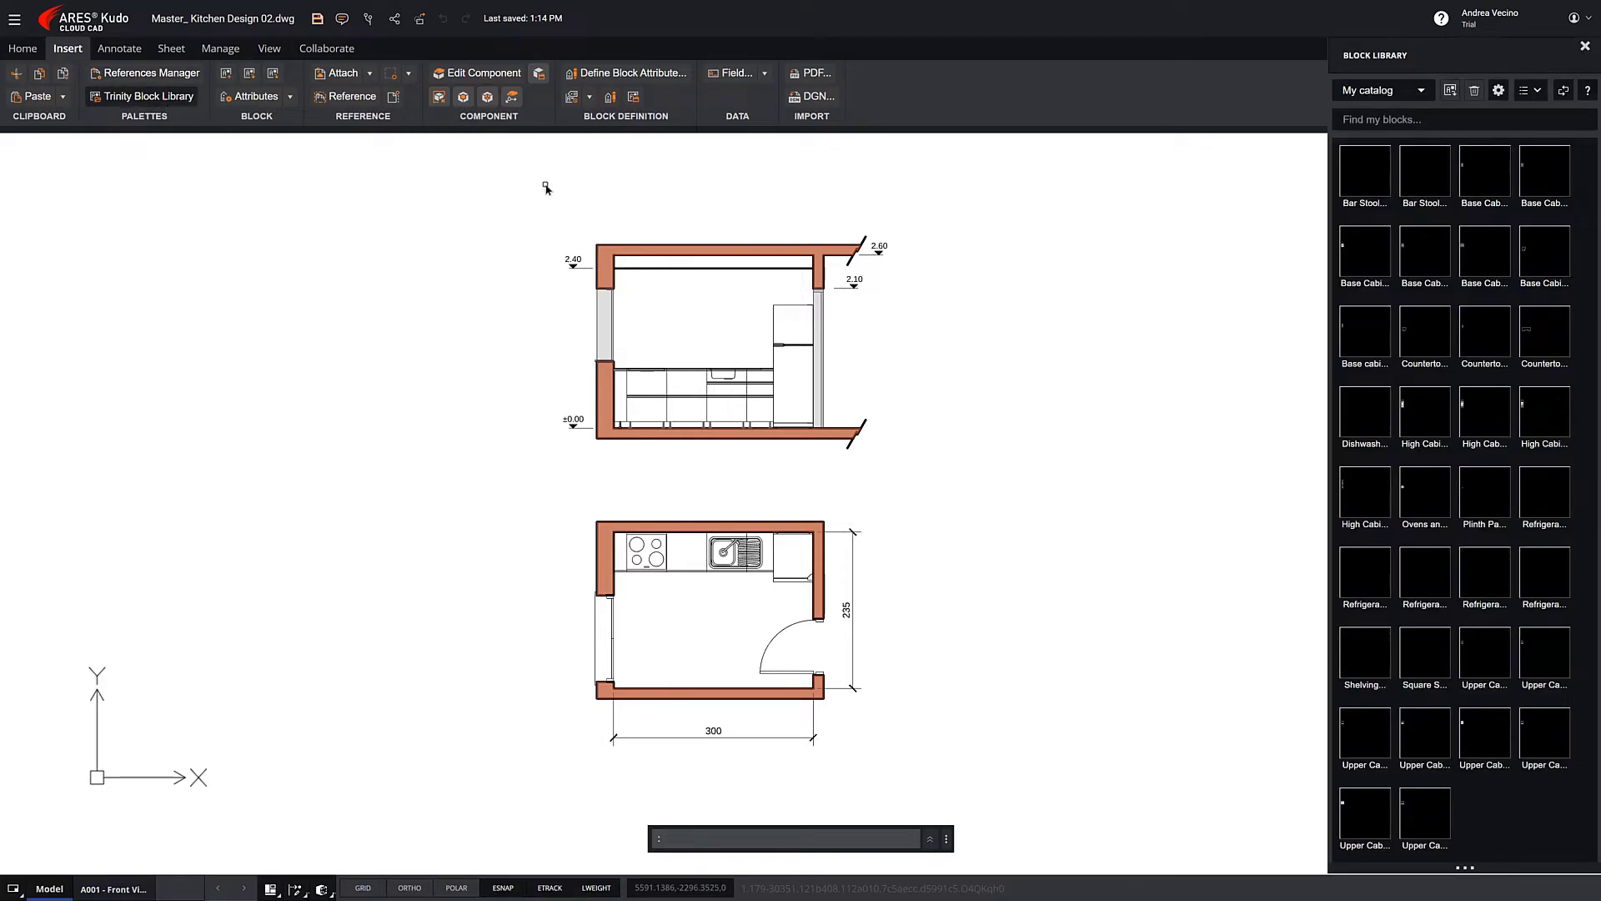
{"action": "left_click", "coordinate": [1424, 96]}
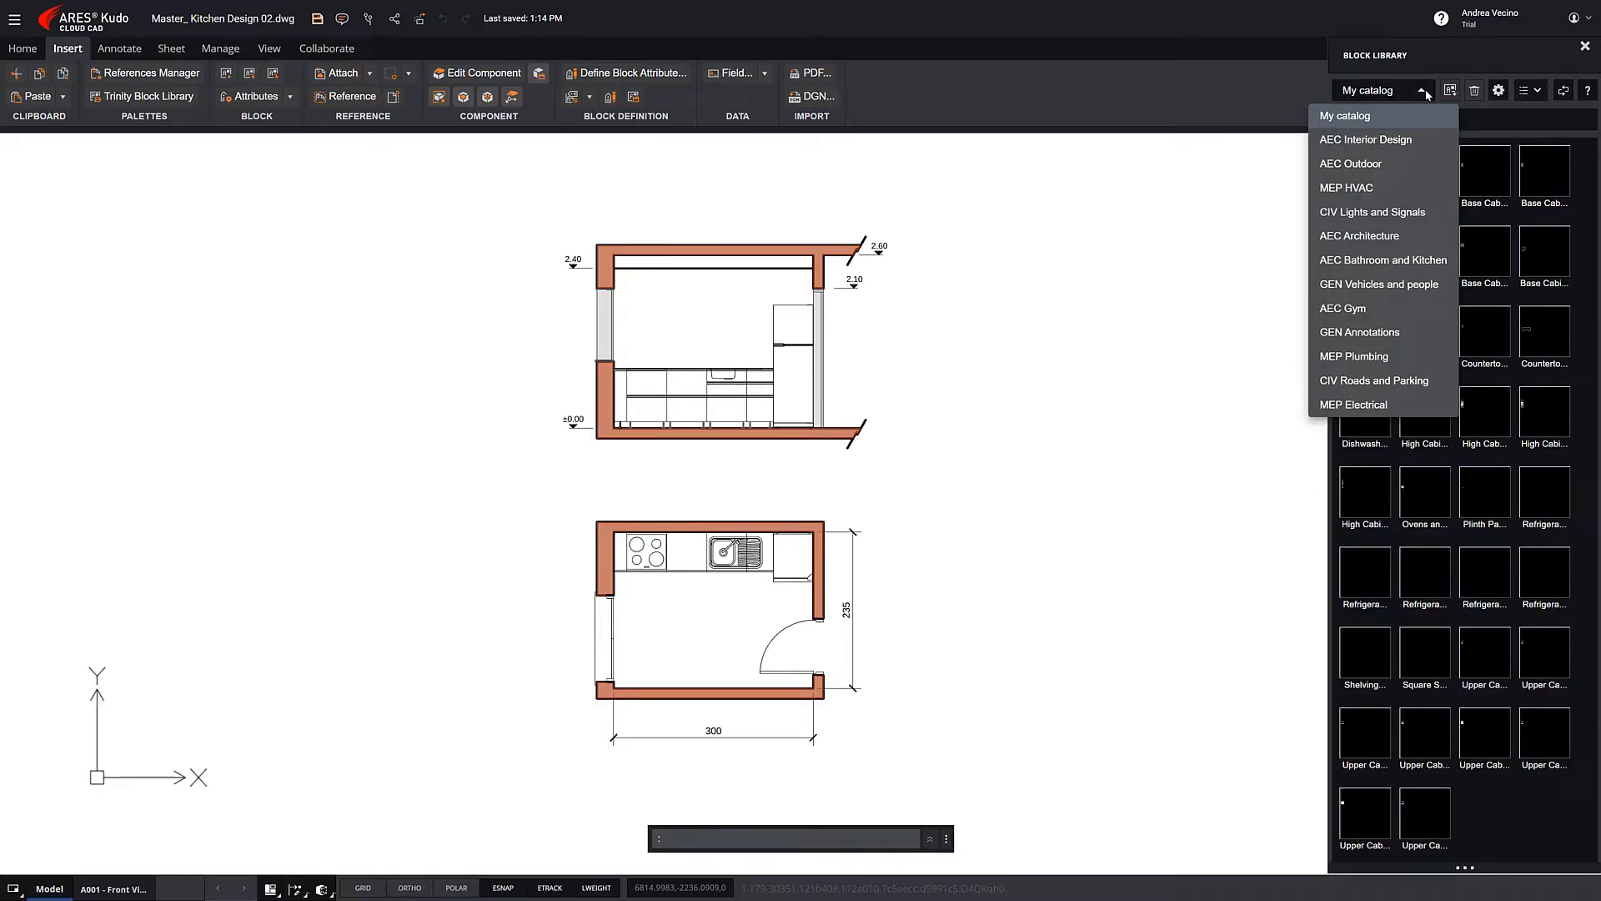
{"action": "left_click", "coordinate": [1359, 237]}
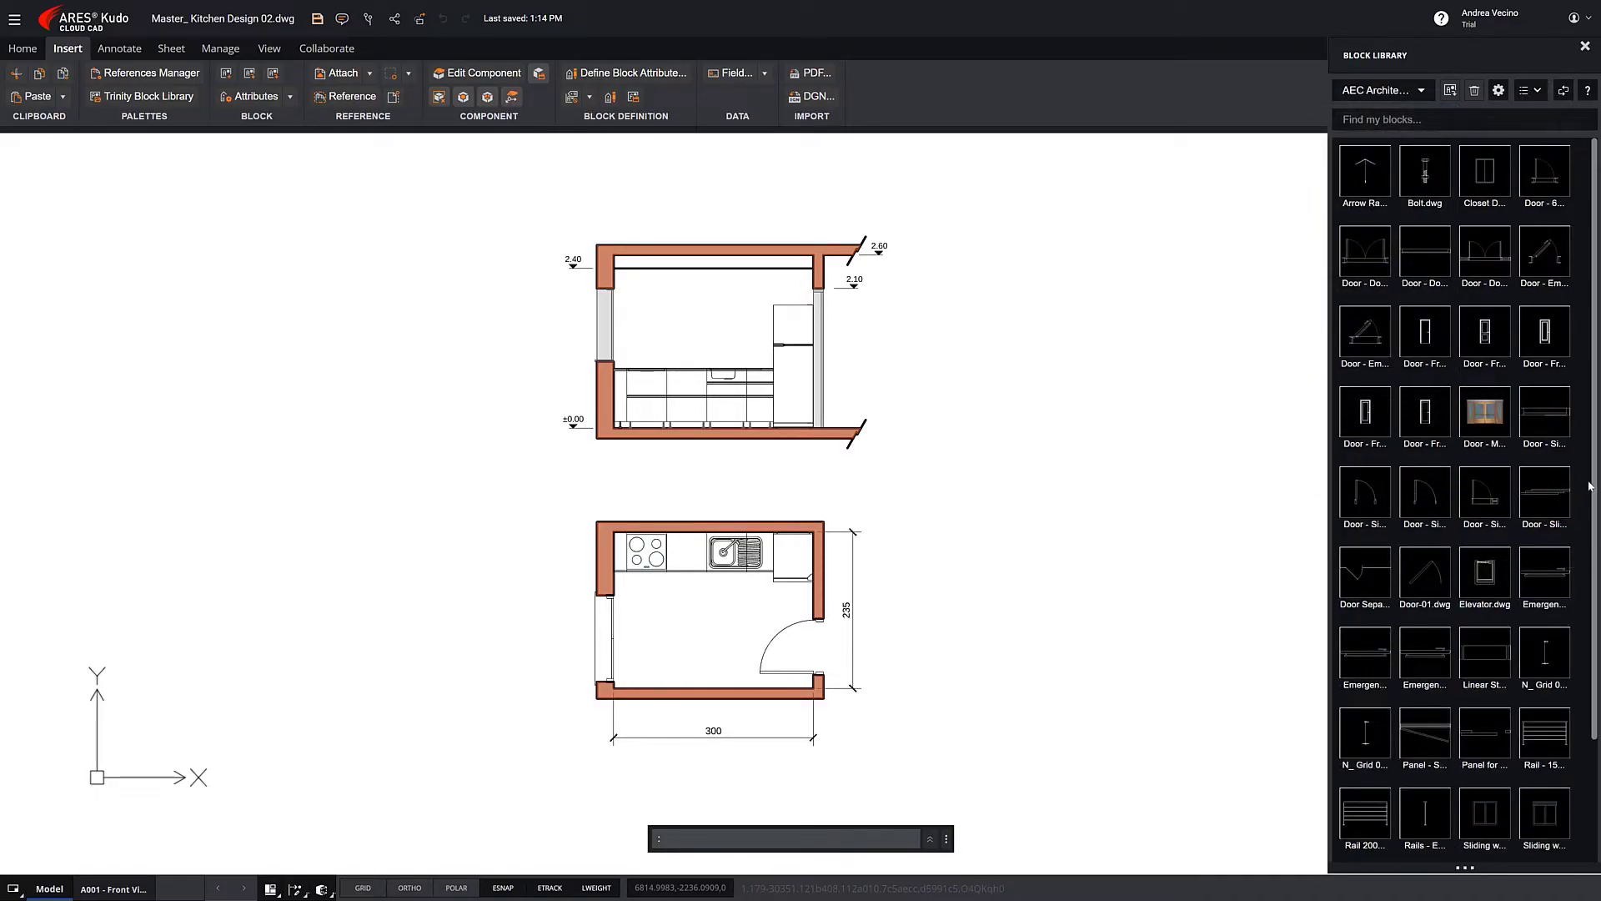
{"action": "left_click", "coordinate": [1400, 93]}
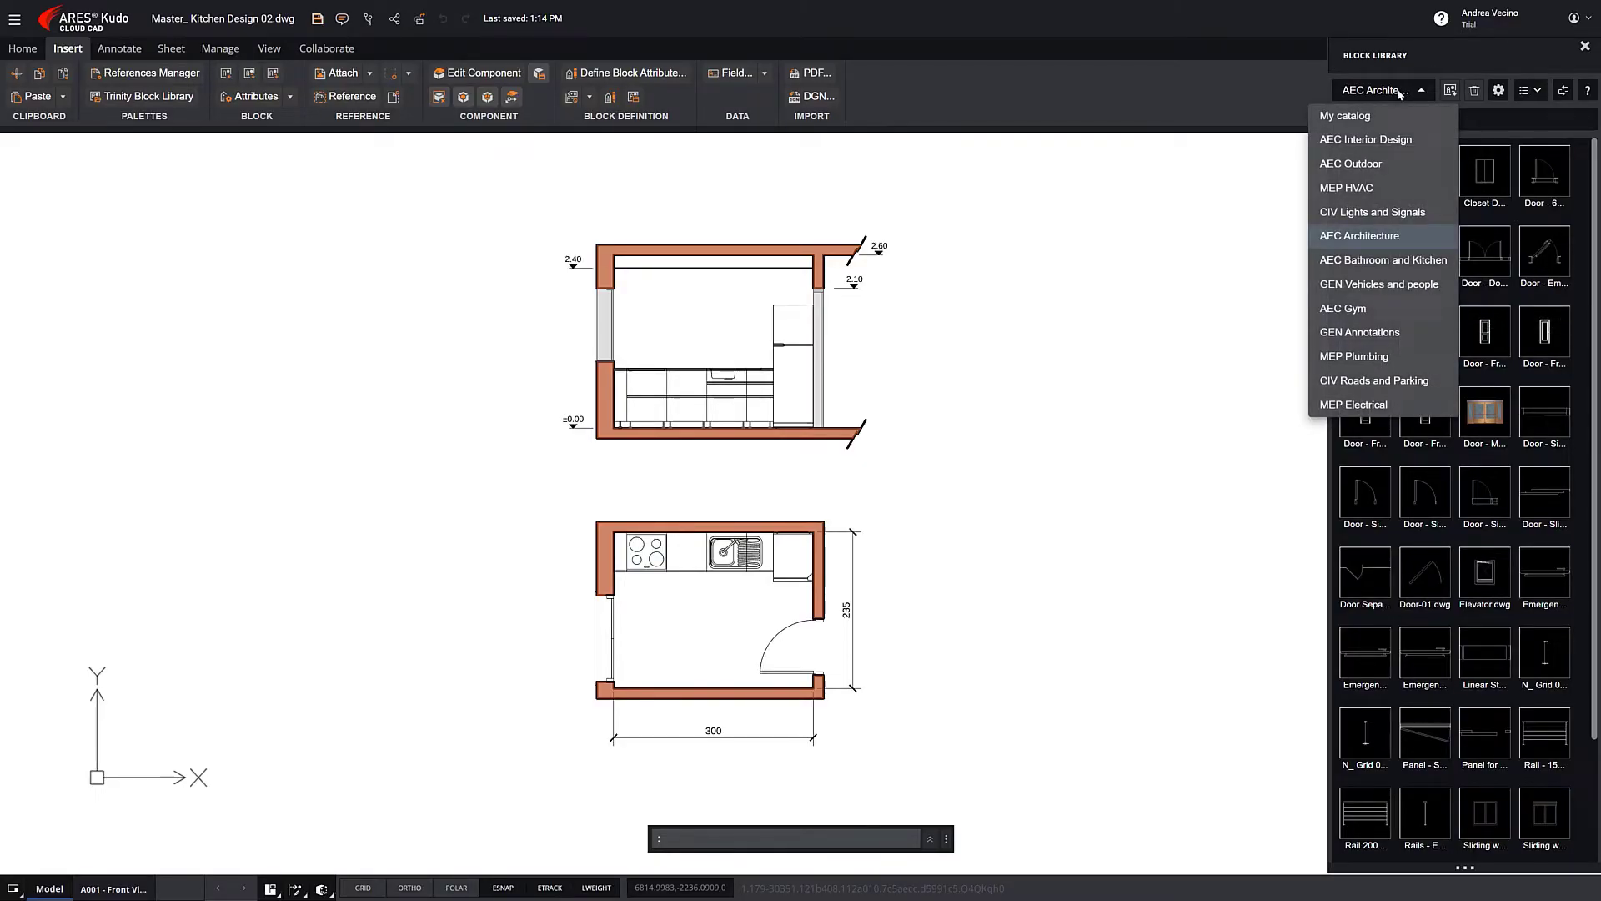
{"action": "left_click", "coordinate": [1403, 285]}
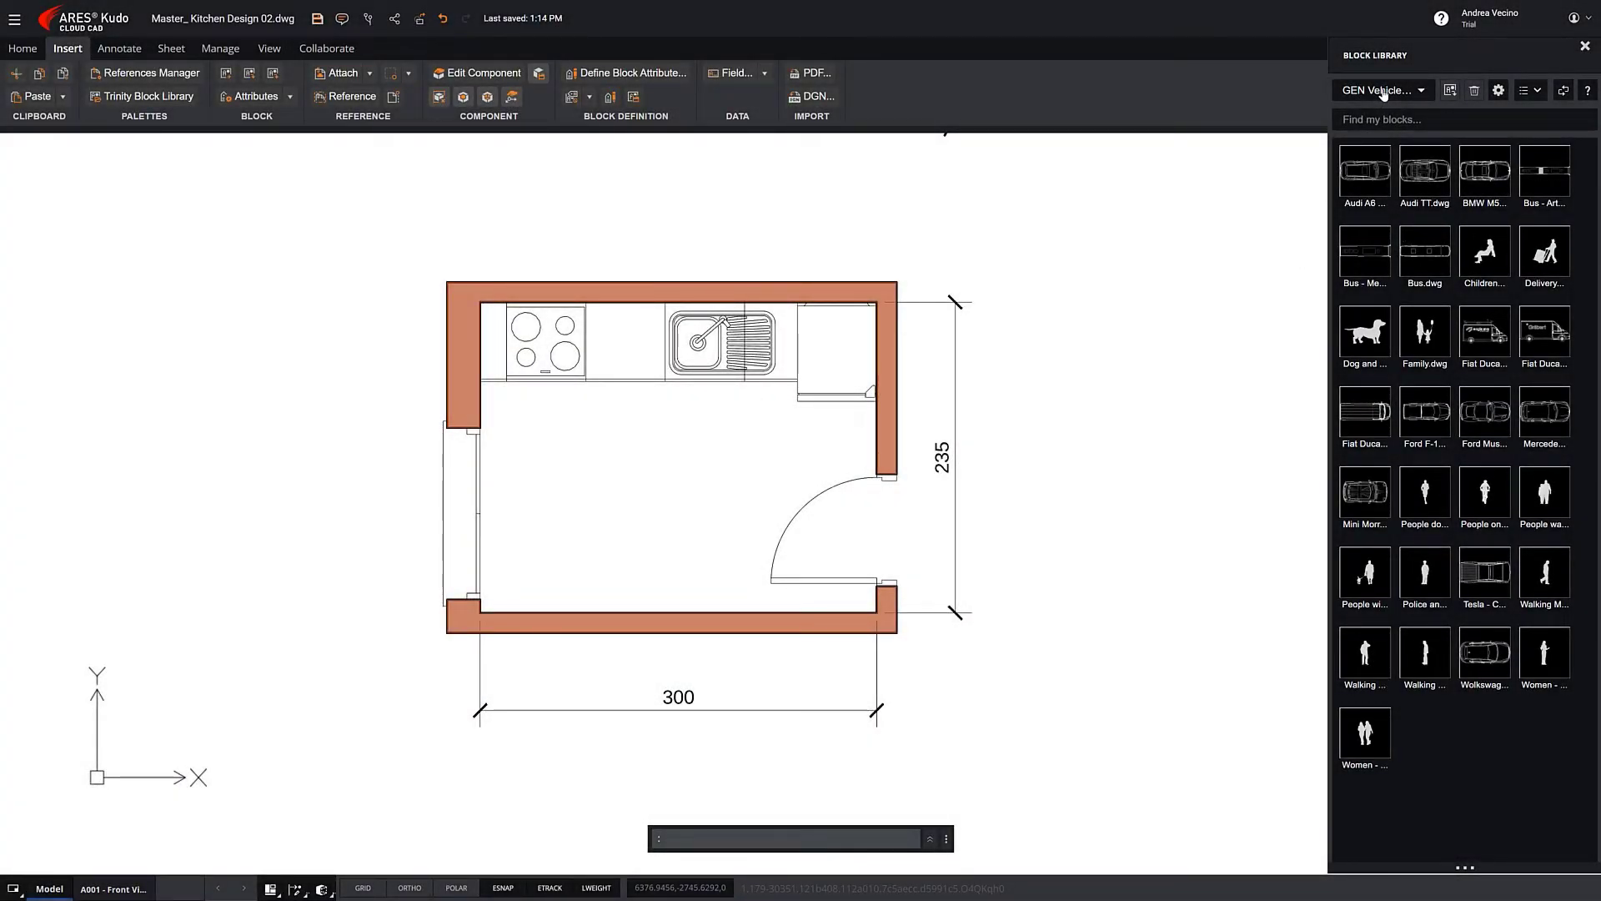
Insert Table and chairs 02 from the AEC Interior Design catalog into the kitchen at default scale and angle
{"action": "left_click", "coordinate": [1383, 92]}
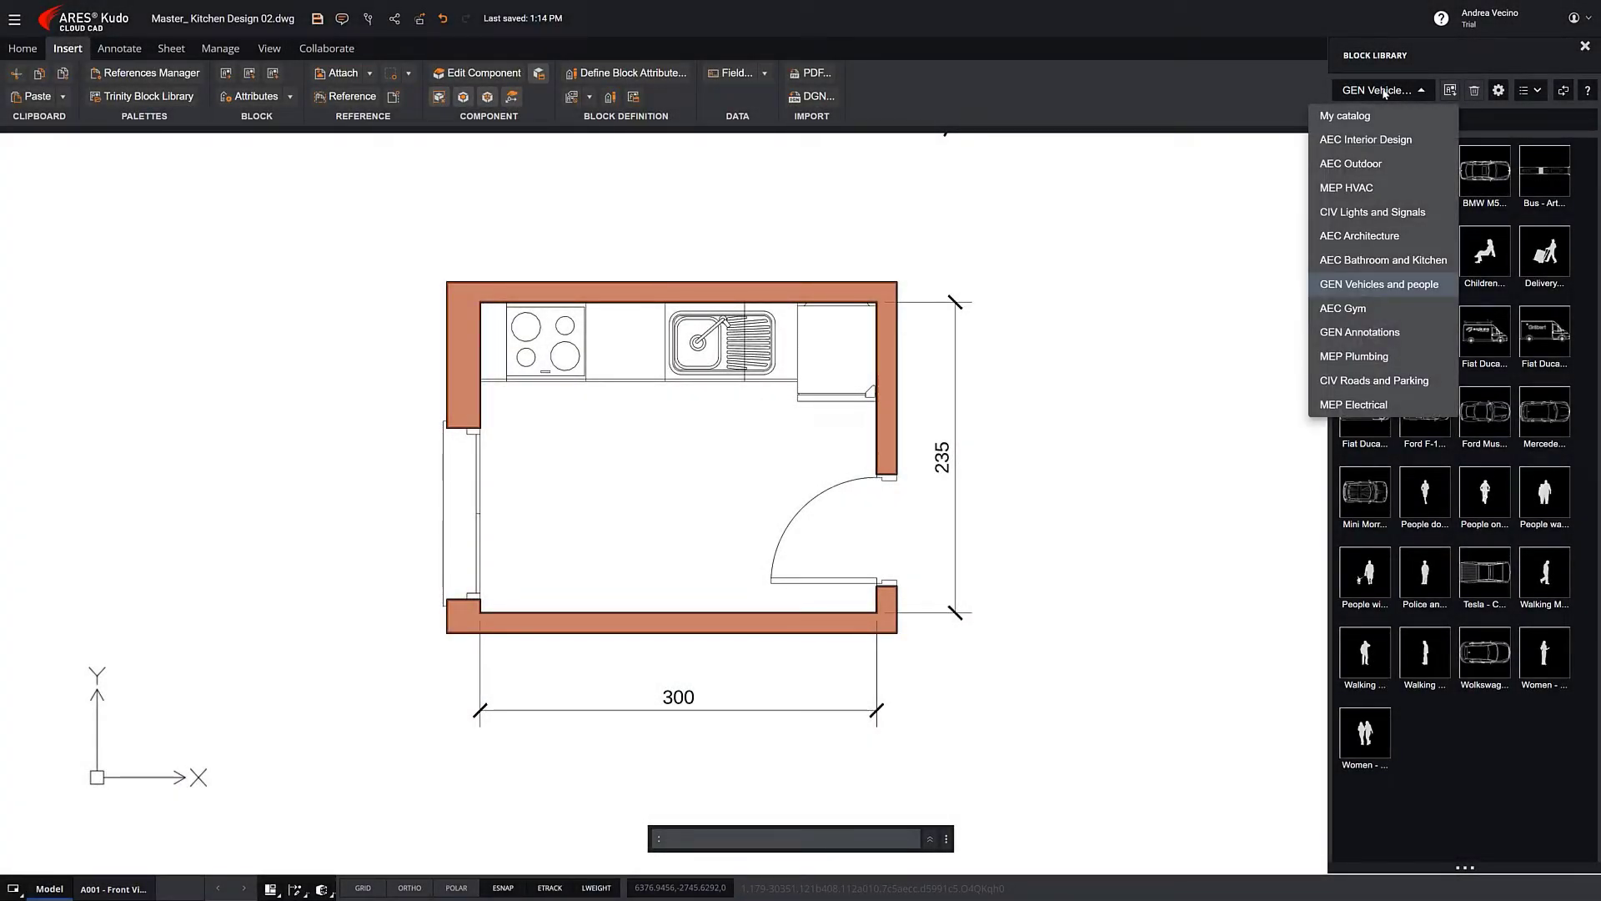
{"action": "left_click", "coordinate": [1383, 138]}
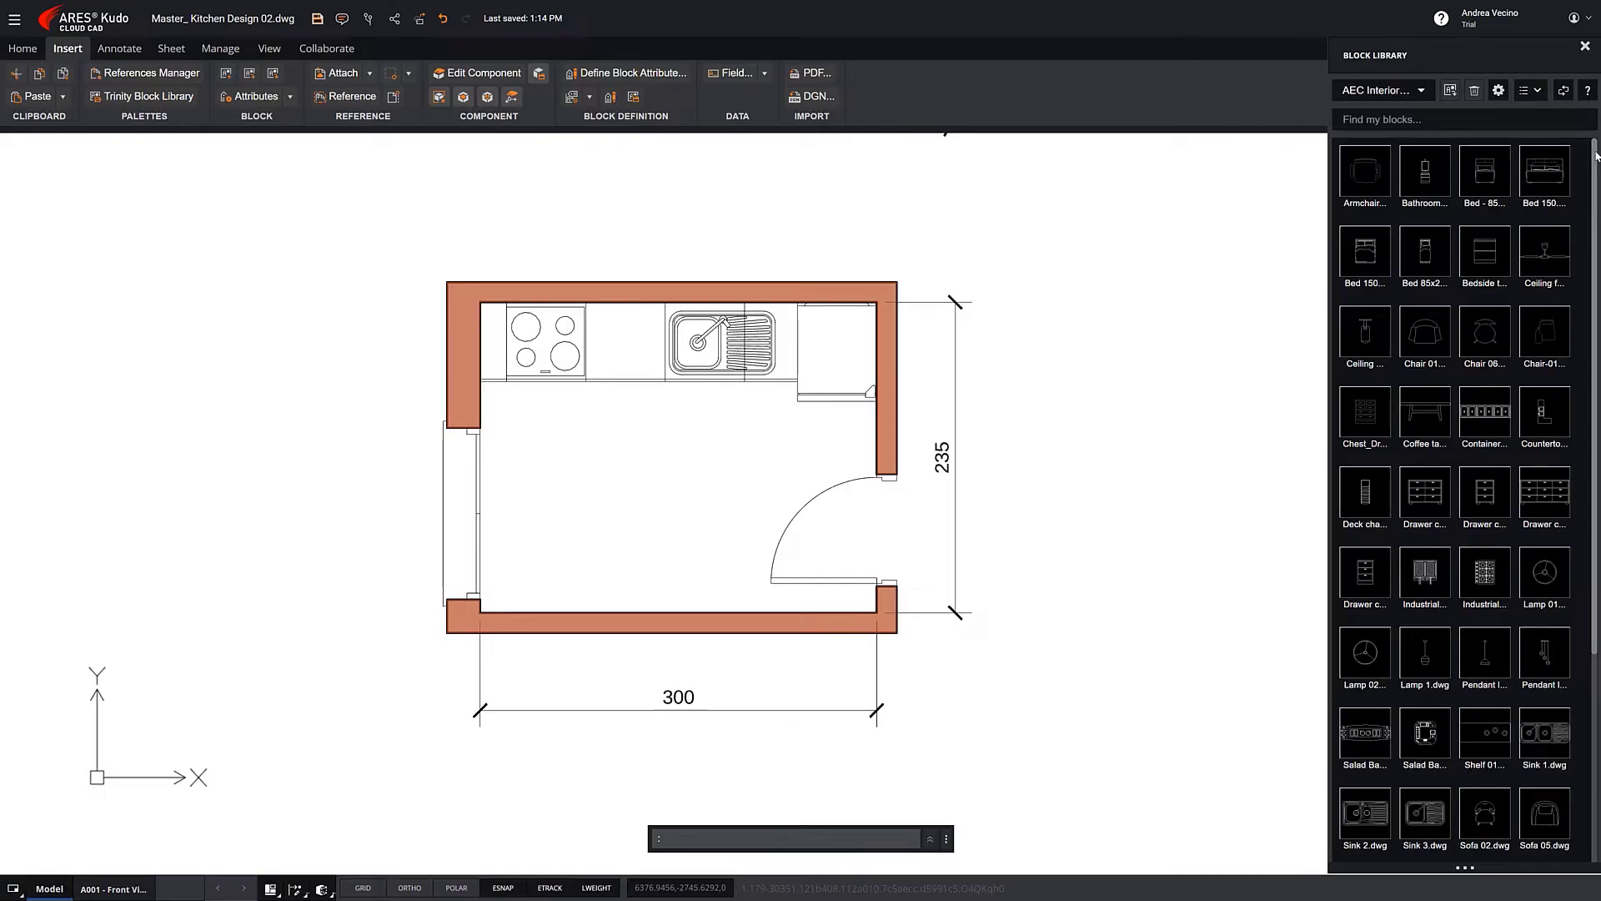
{"action": "scroll", "coordinate": [1468, 501], "scroll_direction": "down", "scroll_amount": 5}
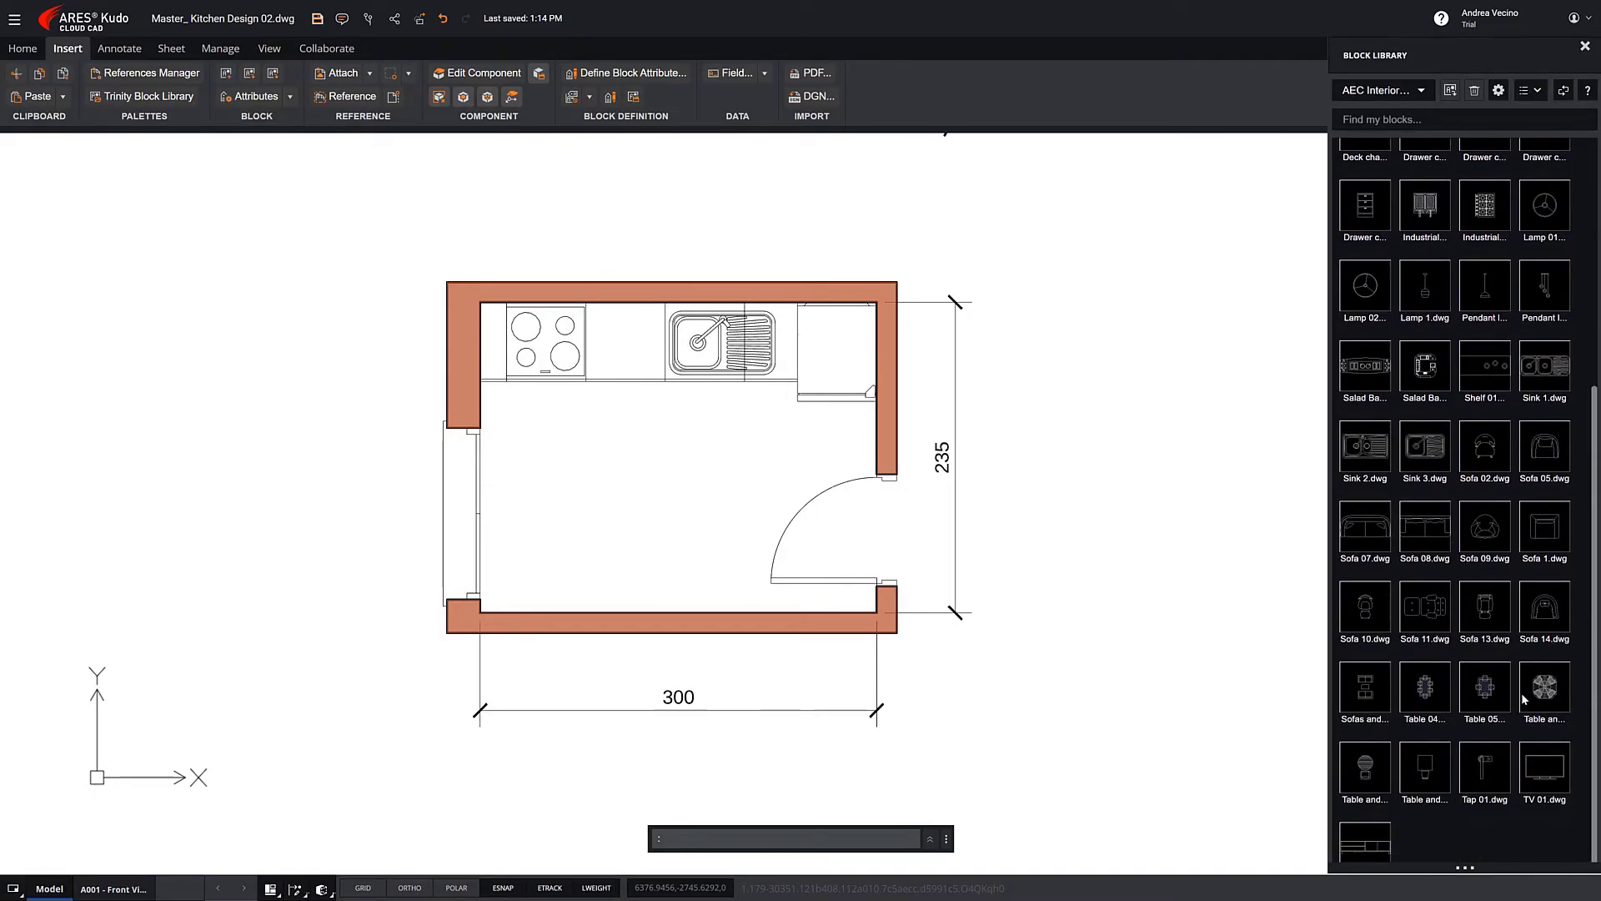
{"action": "left_click", "coordinate": [1425, 775]}
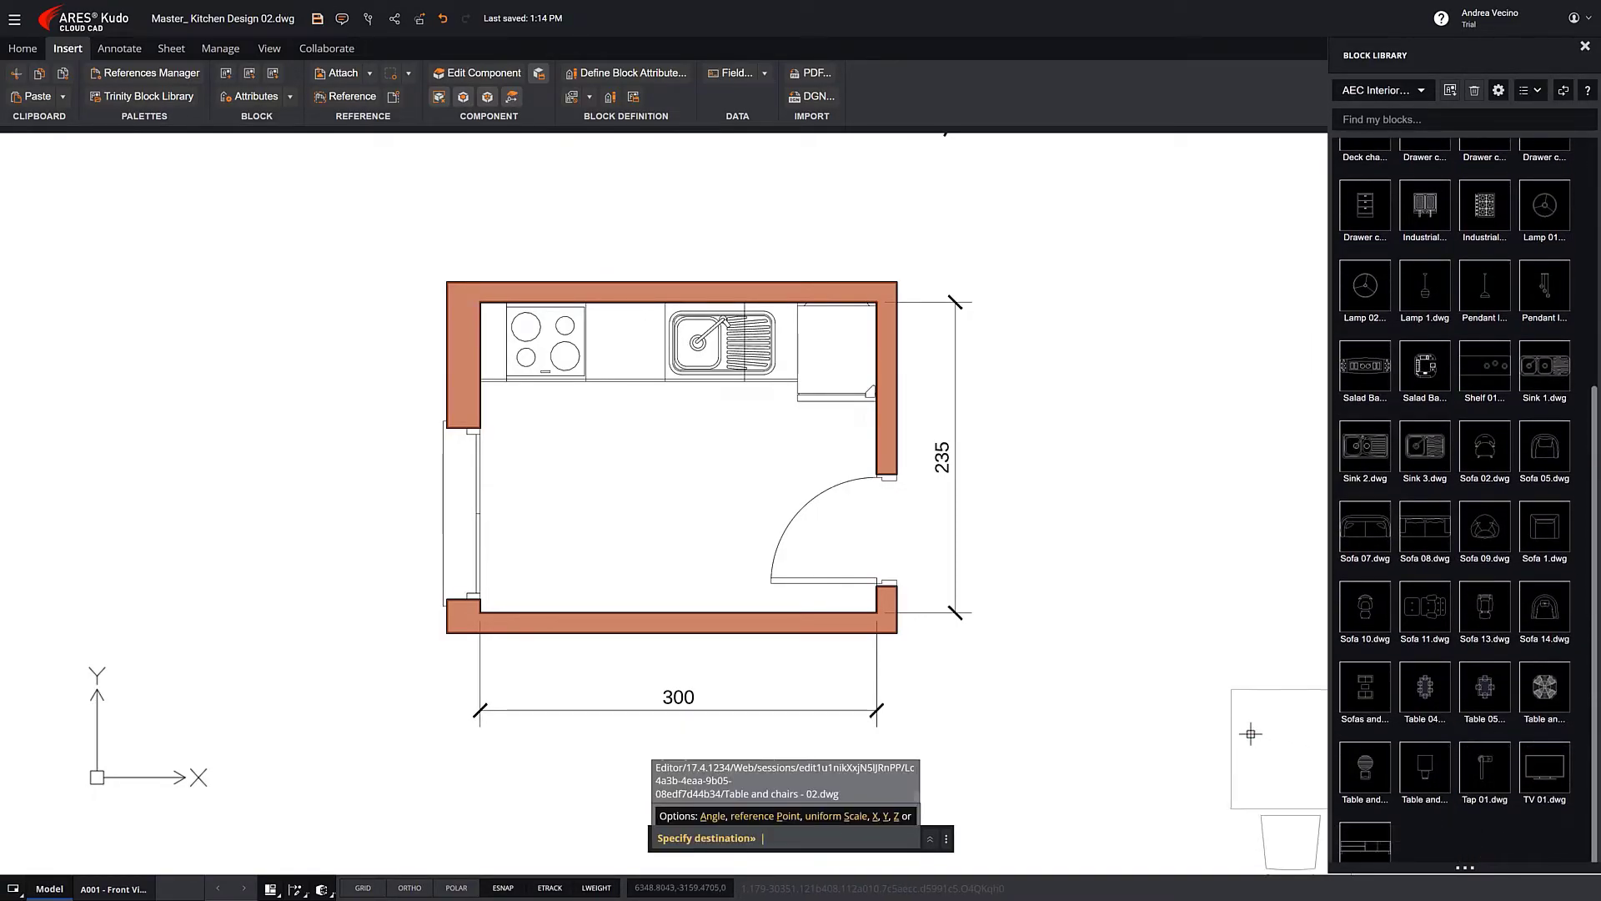
{"action": "left_click", "coordinate": [633, 520]}
{"action": "key", "text": "Return"}
{"action": "key", "text": "Return"}
{"action": "key", "text": "Return"}
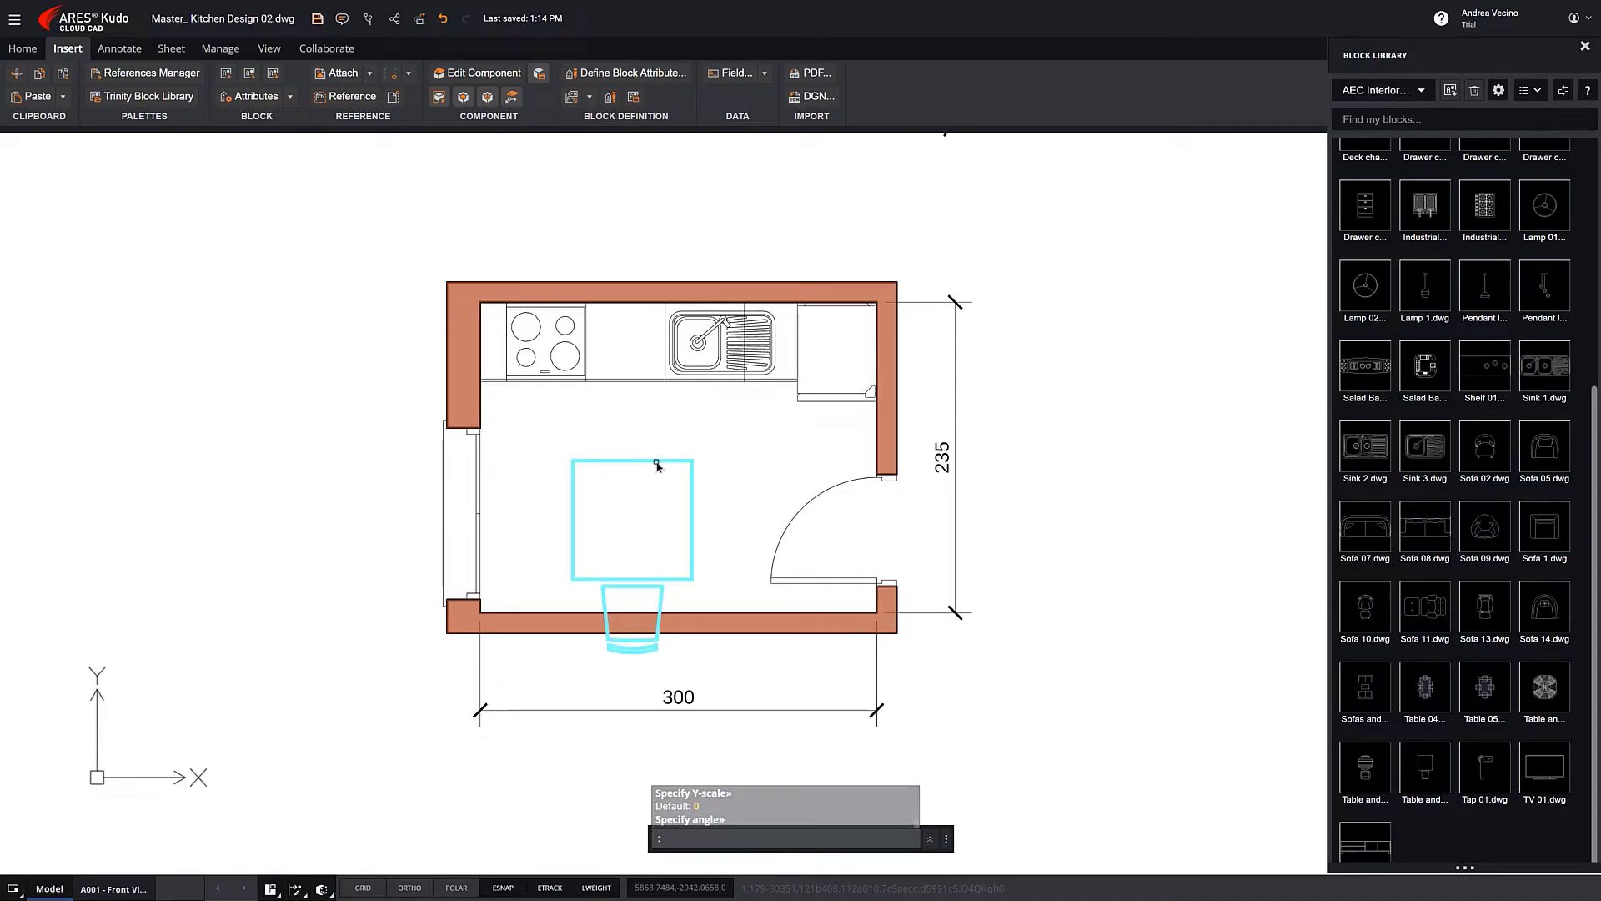
{"action": "left_click", "coordinate": [665, 471]}
Move the chair to the table's right, set the table perpendicular against the bottom wall, and add a left chair
{"action": "left_click", "coordinate": [633, 521]}
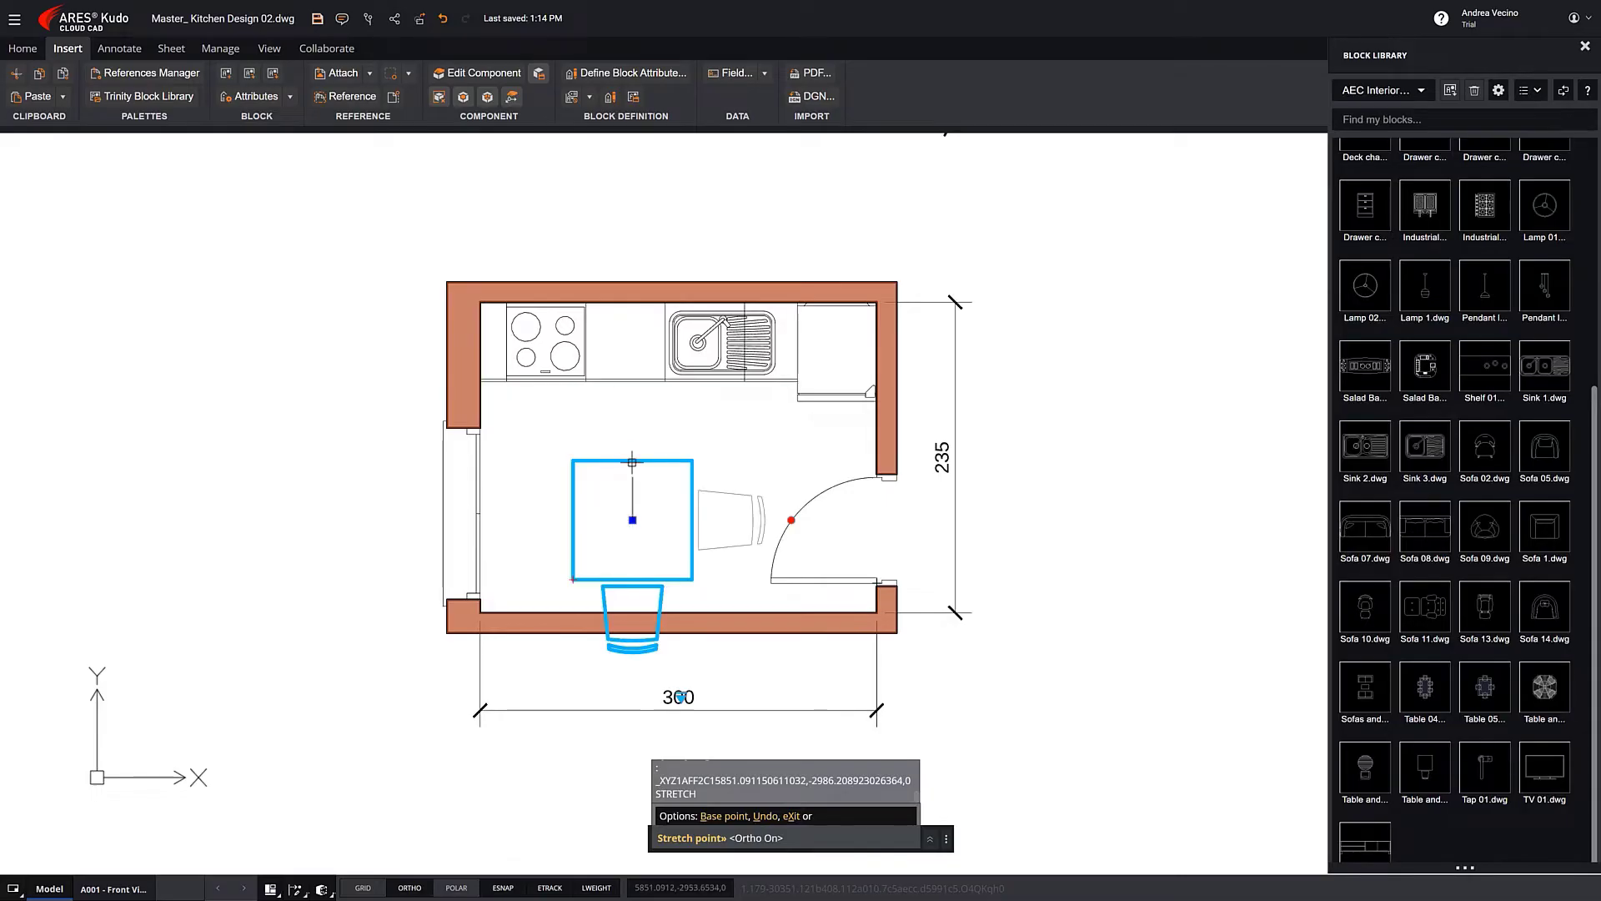
{"action": "left_click", "coordinate": [627, 422]}
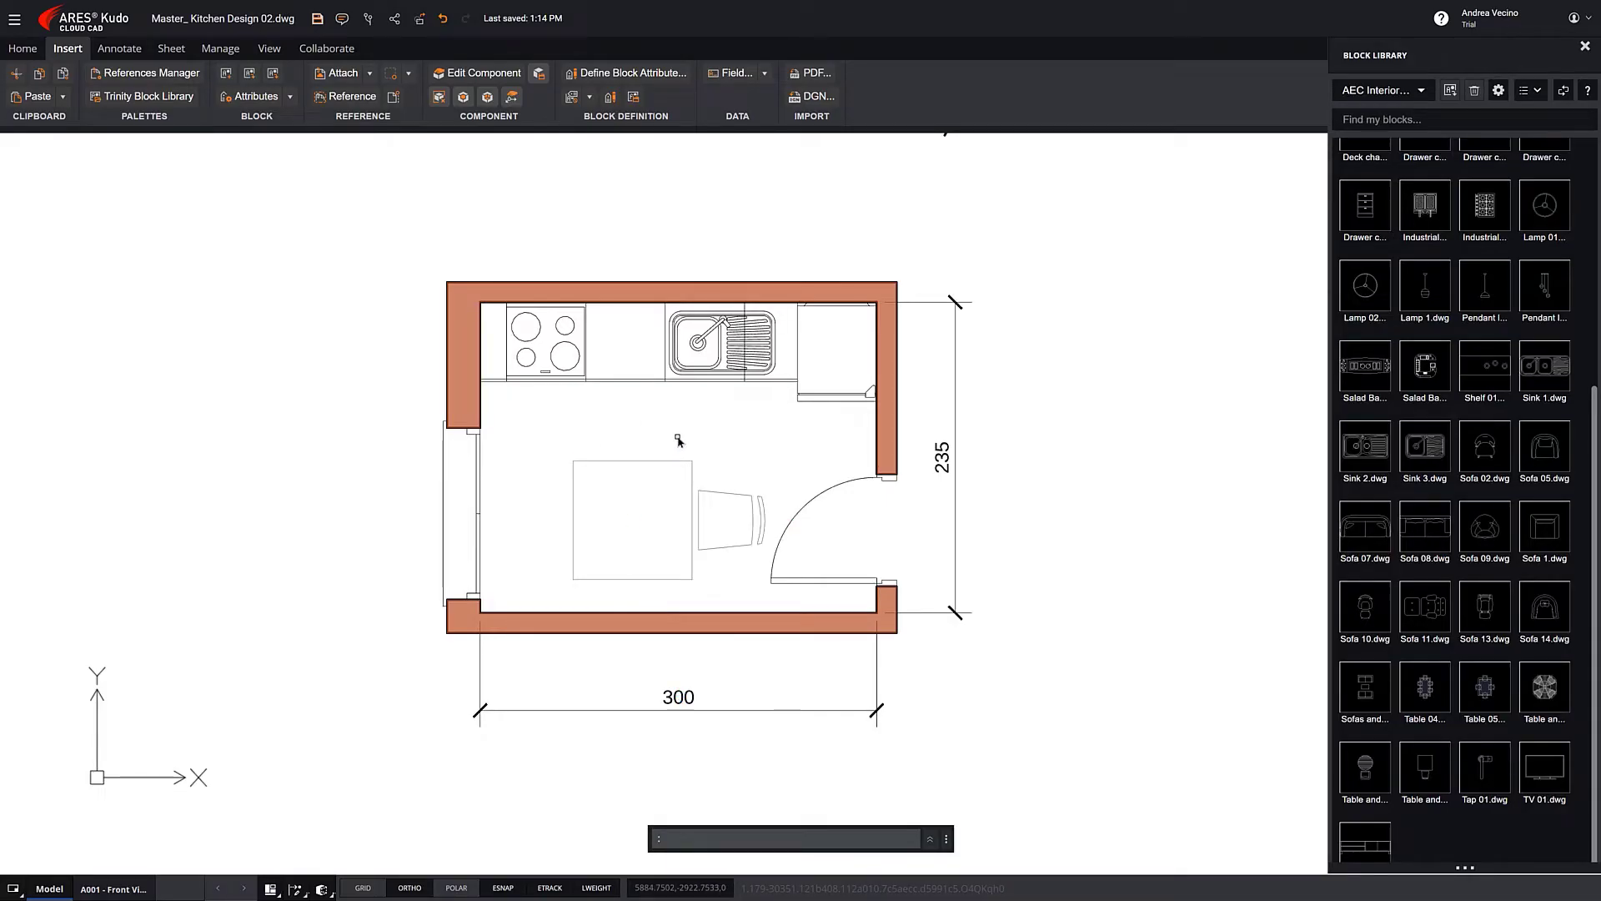
{"action": "left_click", "coordinate": [679, 440]}
{"action": "left_click", "coordinate": [636, 575]}
{"action": "right_click", "coordinate": [636, 597], "text": "shift"}
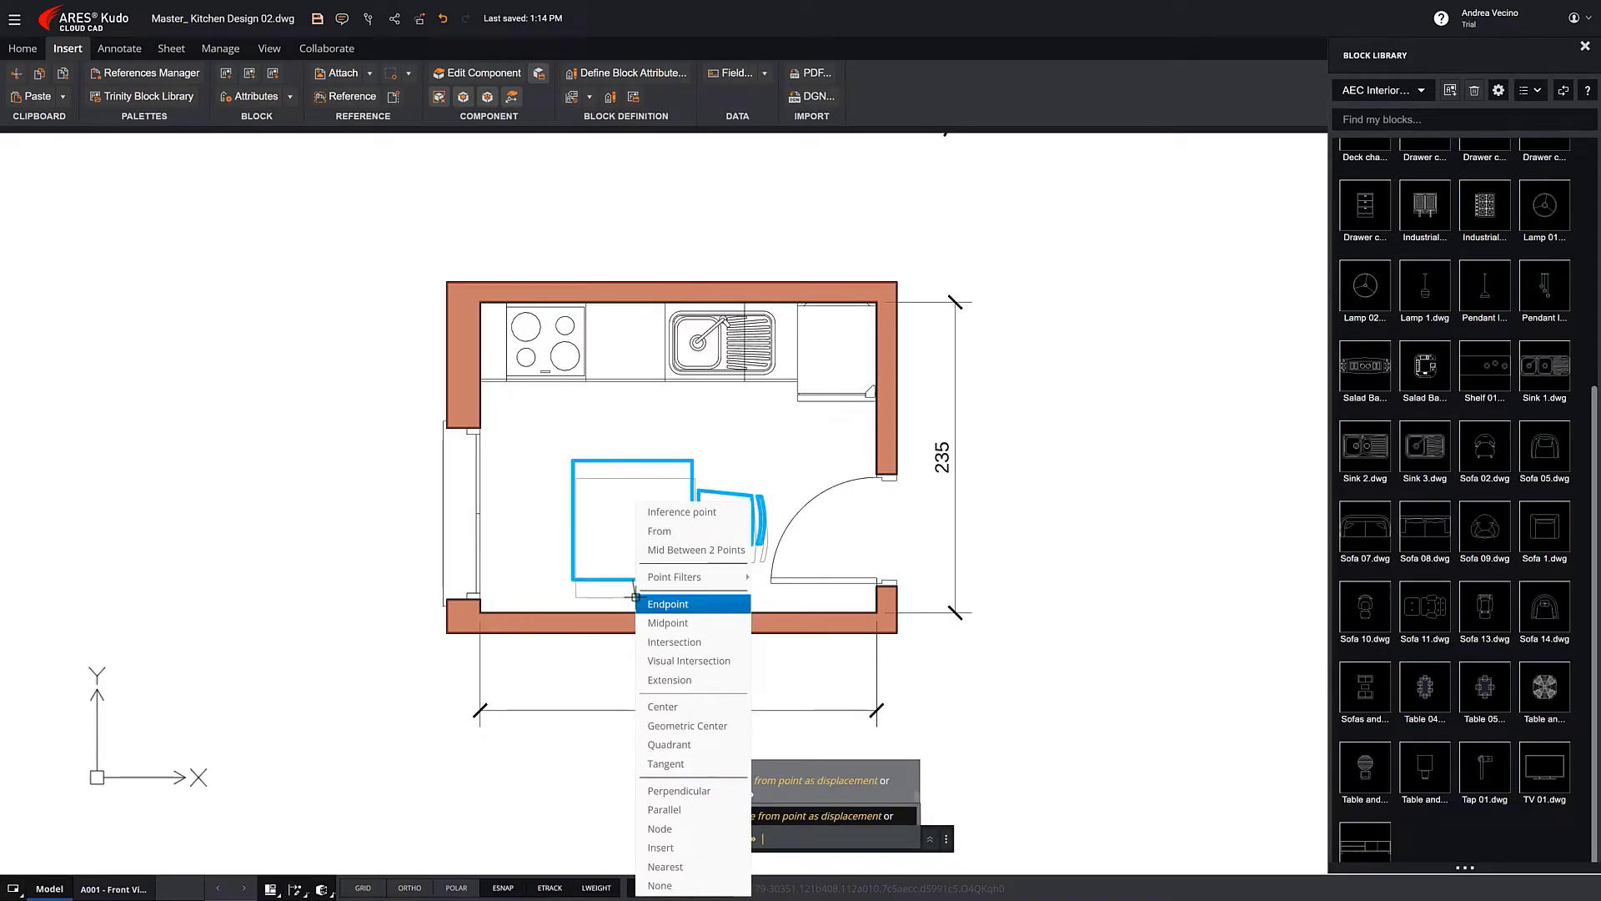
{"action": "left_click", "coordinate": [679, 790]}
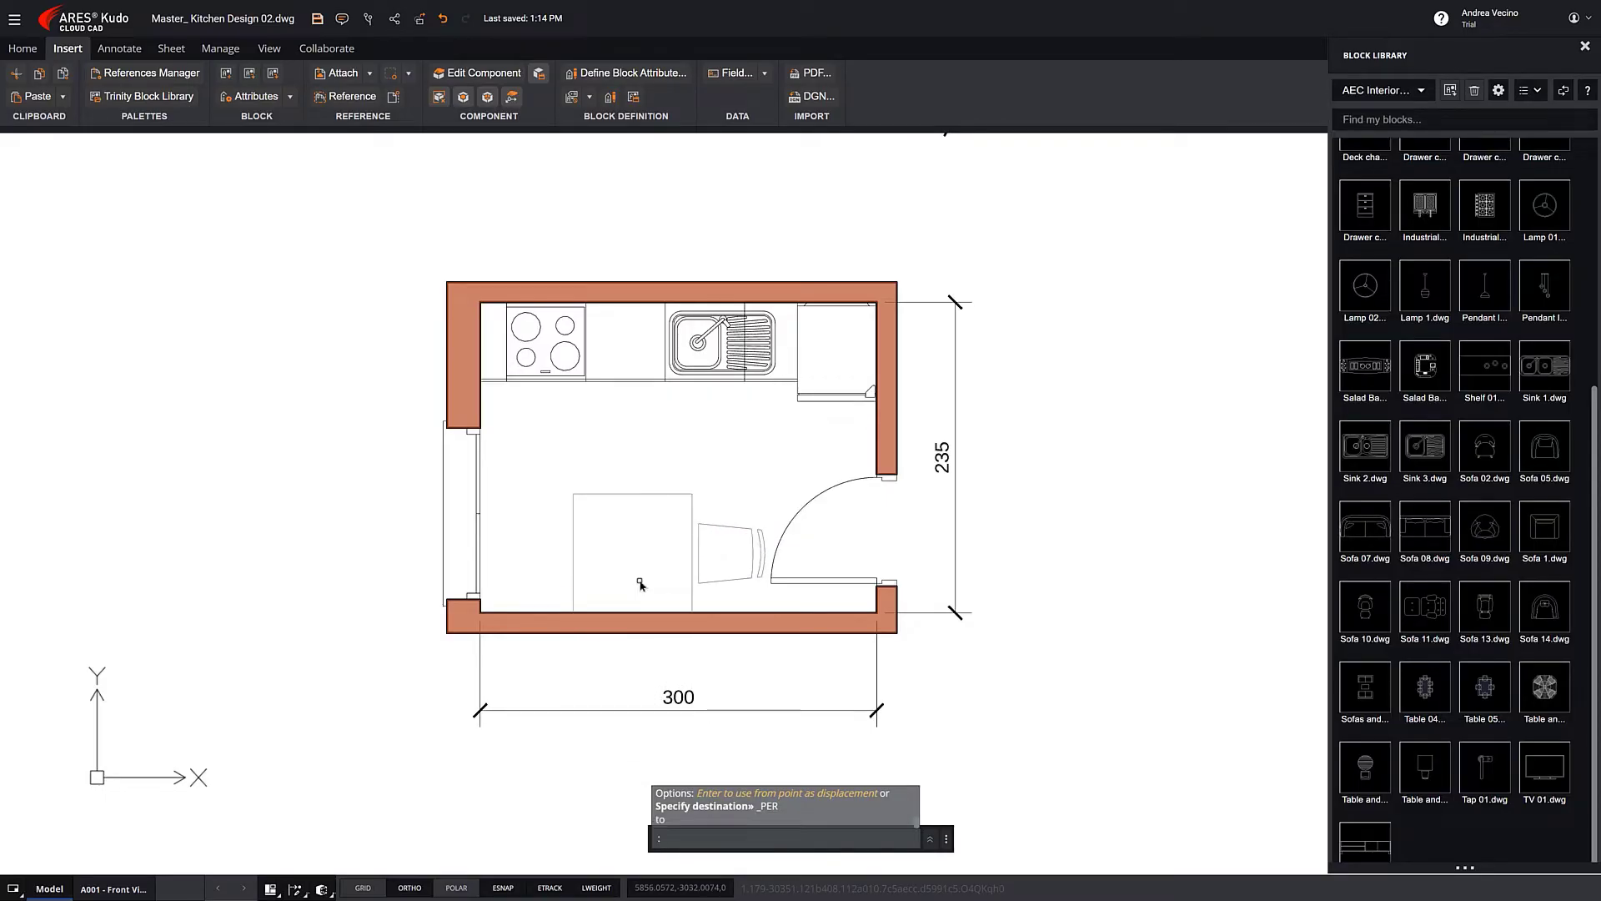
{"action": "left_click", "coordinate": [651, 538]}
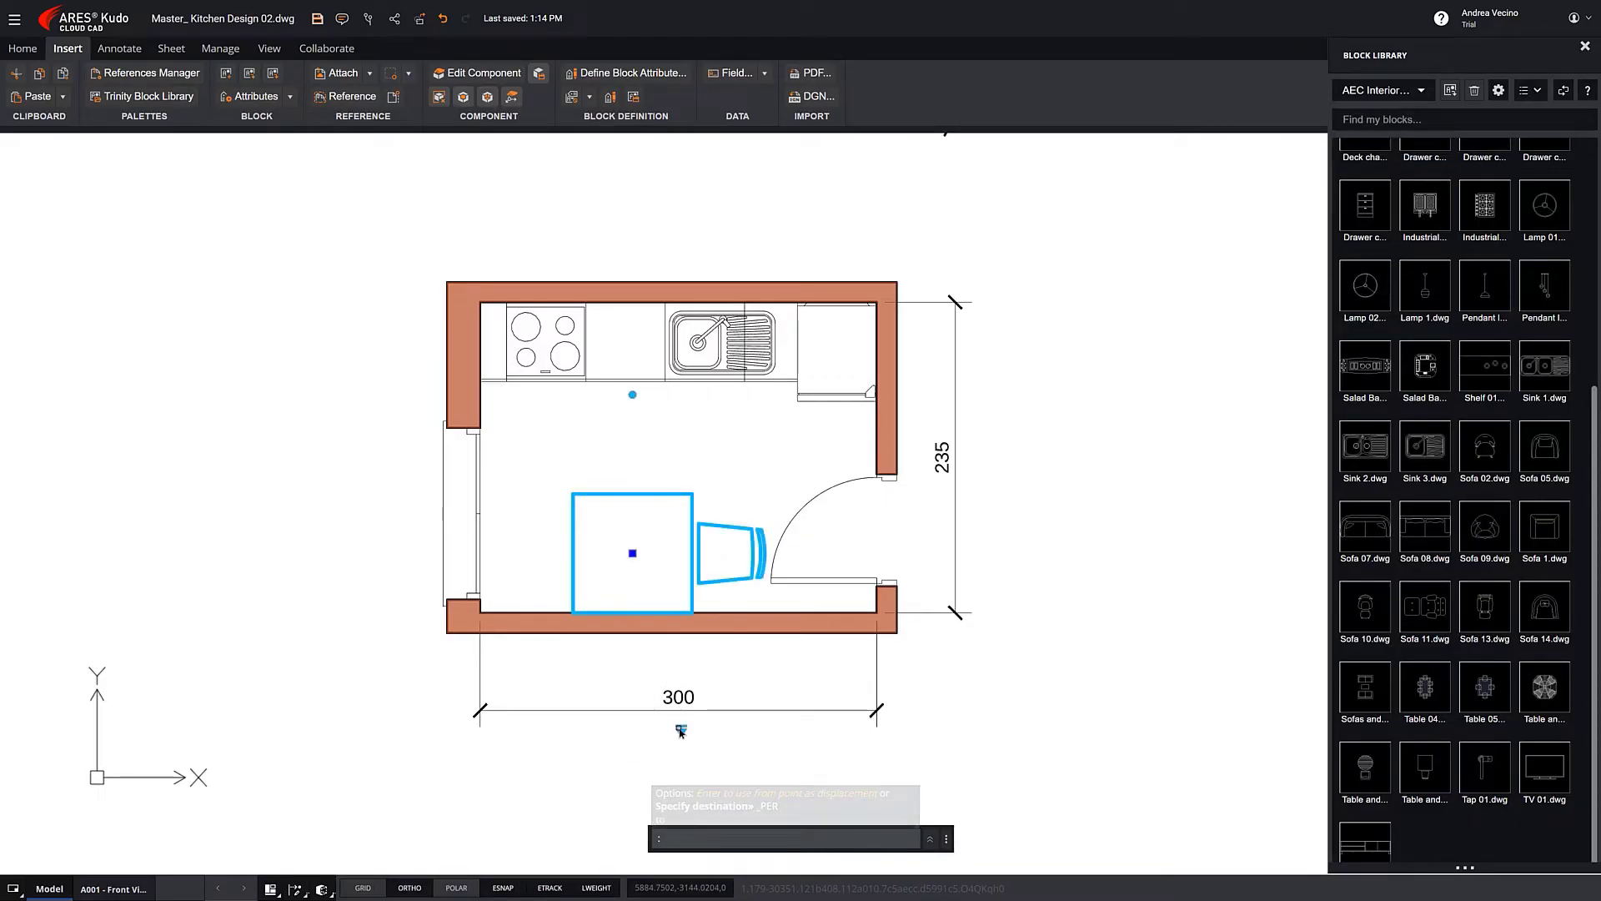
{"action": "mouse_move", "coordinate": [681, 730]}
{"action": "left_click", "coordinate": [724, 689]}
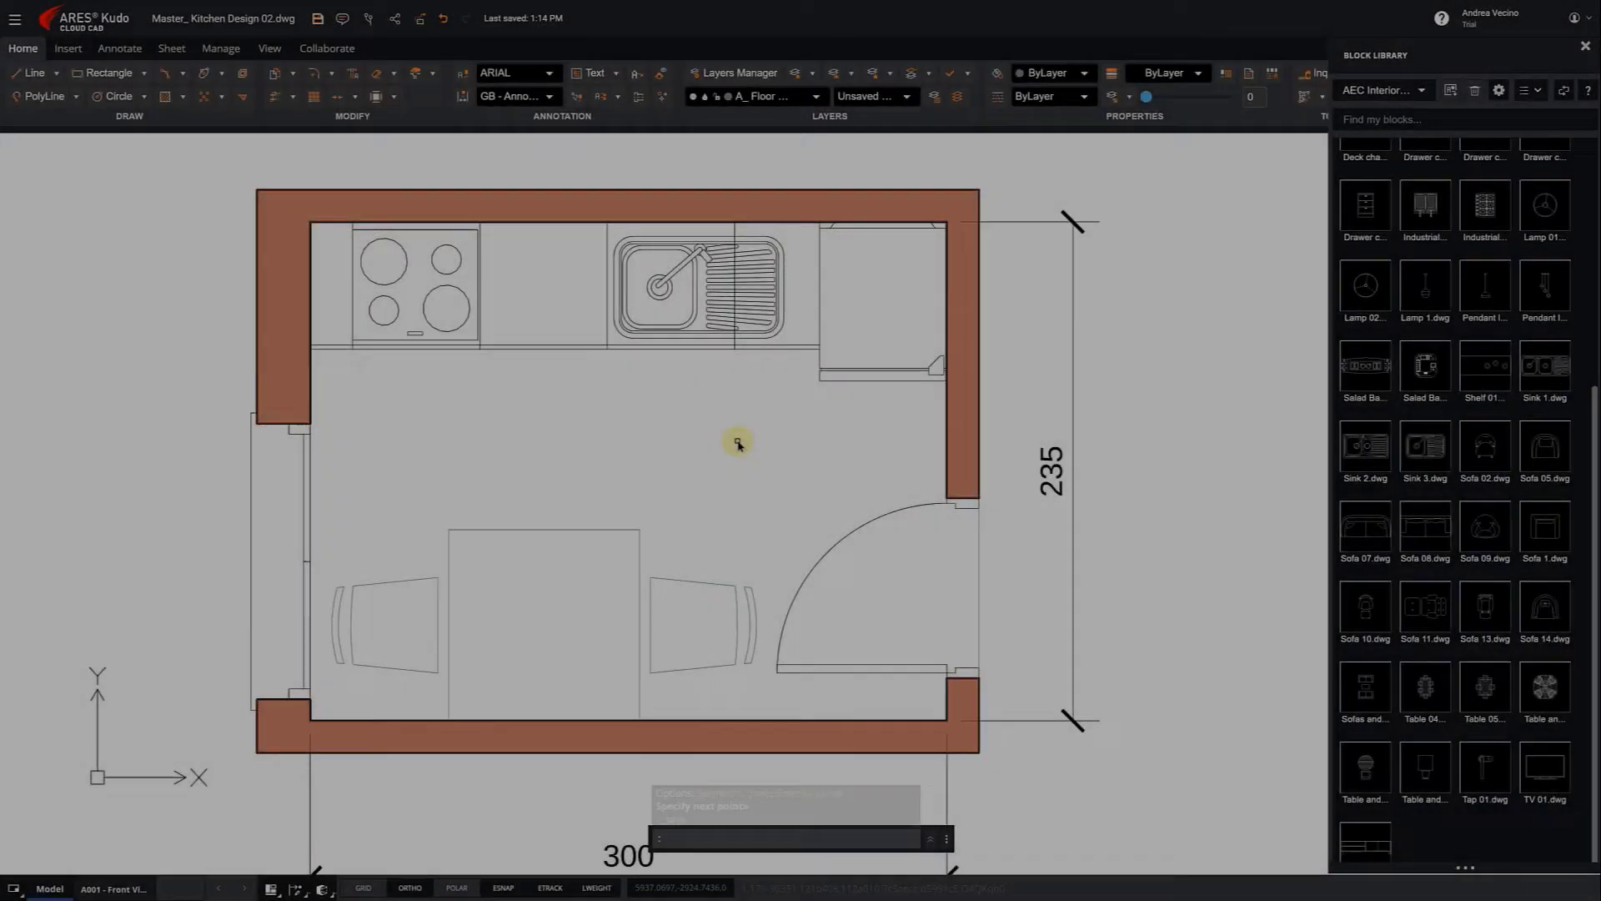
Hatch the kitchen floor with user-defined crossing lines at spacing 25
{"action": "left_click", "coordinate": [164, 97]}
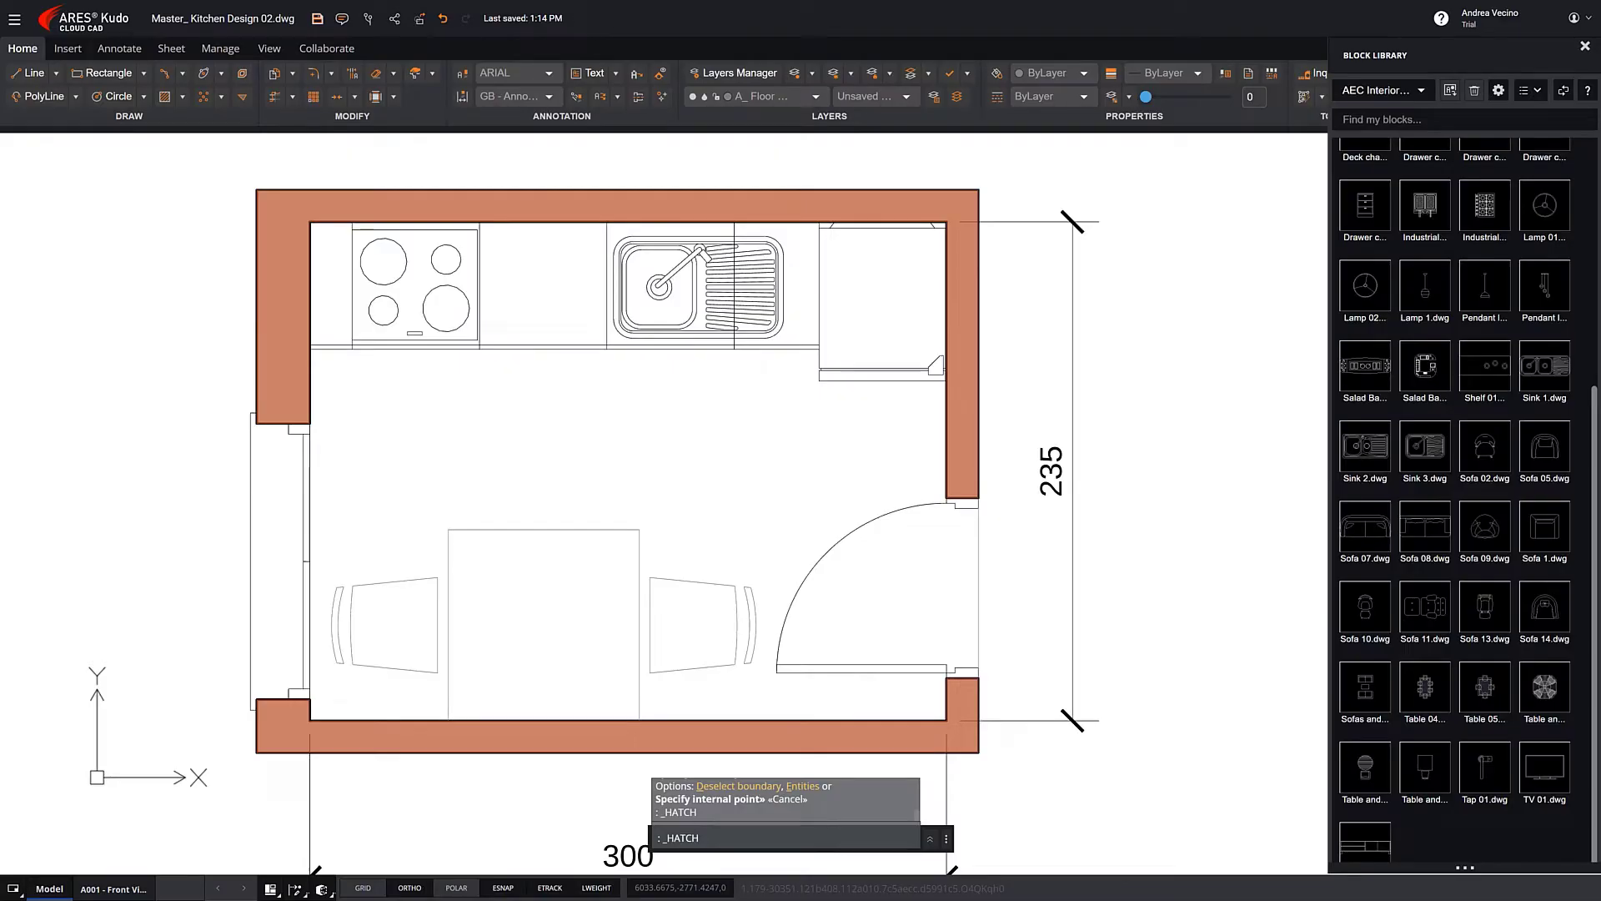
{"action": "left_click", "coordinate": [797, 489]}
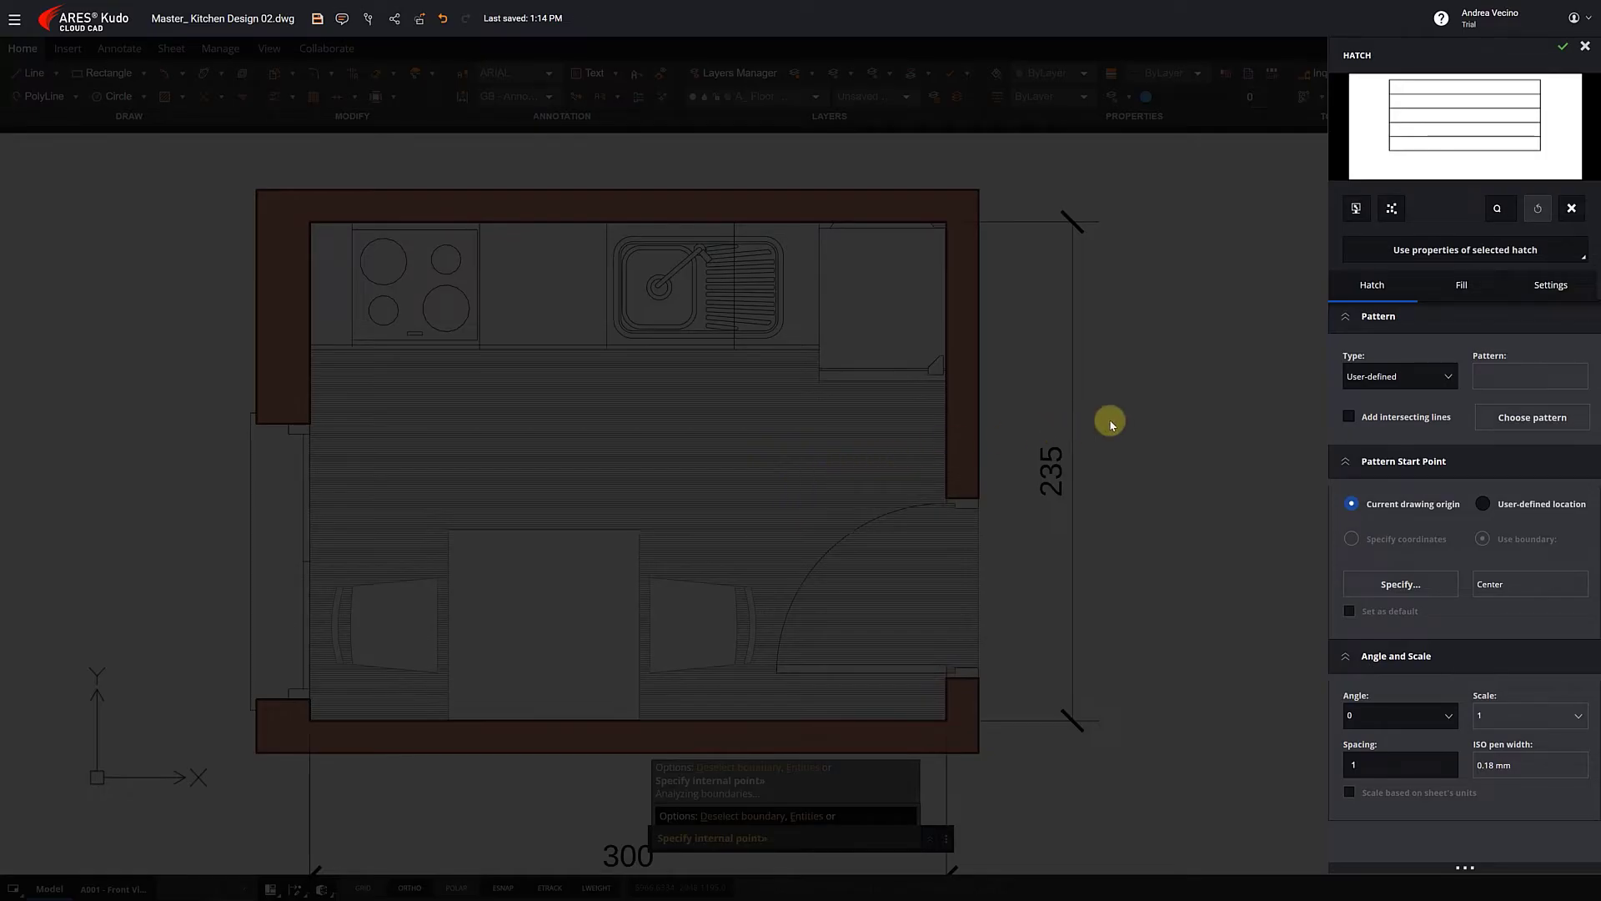
{"action": "left_click", "coordinate": [1378, 417]}
{"action": "left_click", "coordinate": [1368, 765]}
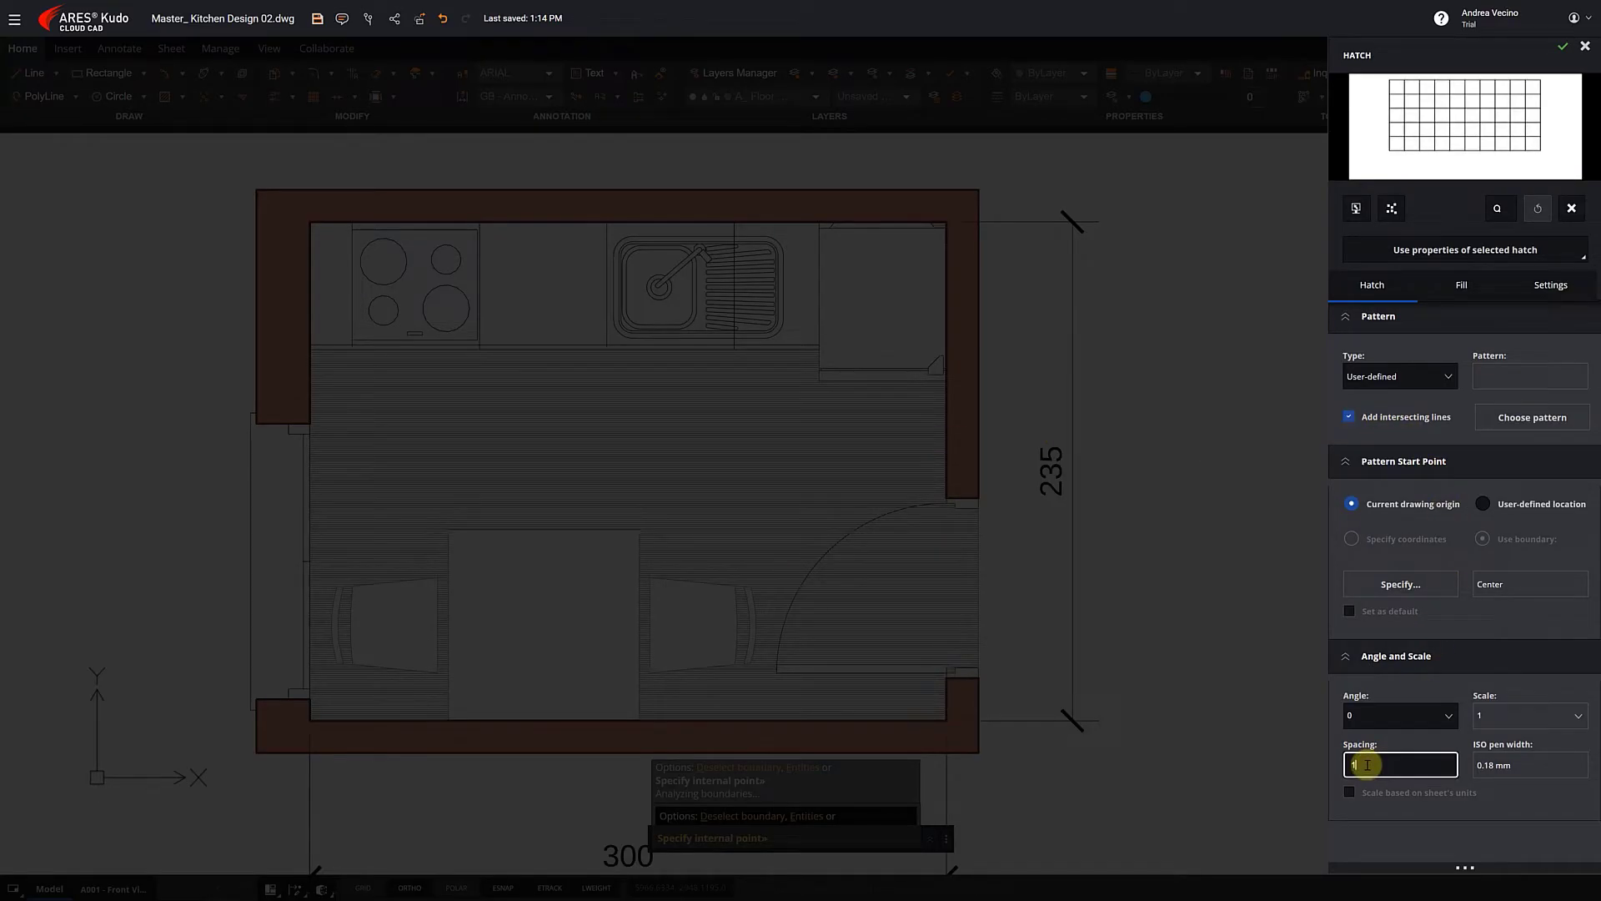
{"action": "type", "text": "25"}
{"action": "left_click", "coordinate": [1563, 45]}
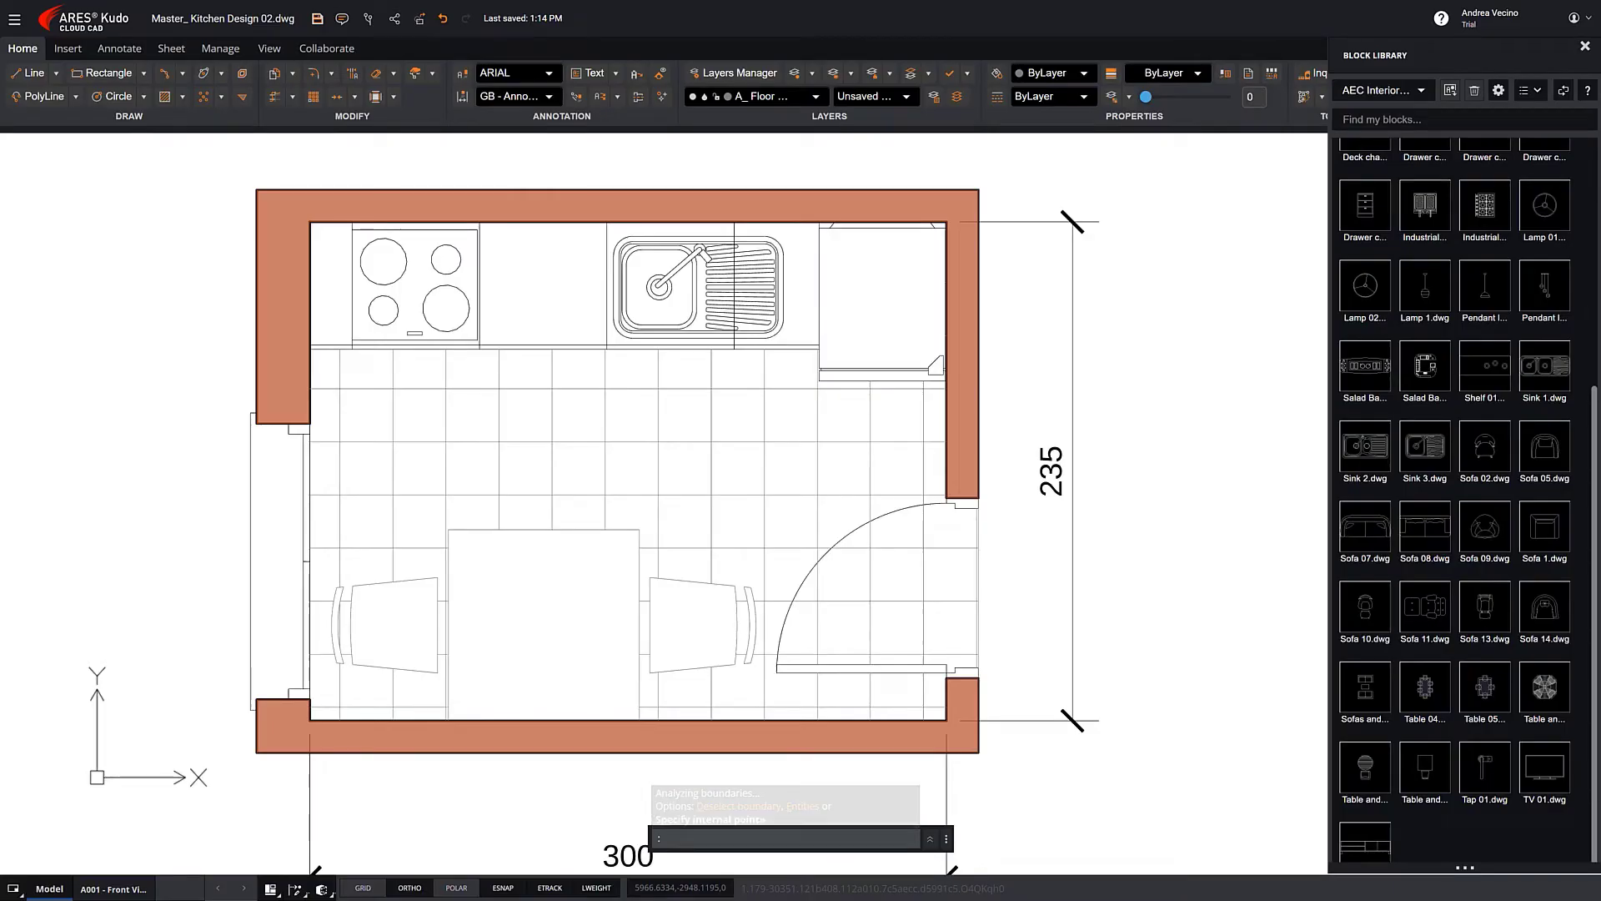
{"action": "mouse_move", "coordinate": [859, 261]}
{"action": "middle_mouse_down"}
{"action": "mouse_move", "coordinate": [915, 865]}
{"action": "mouse_move", "coordinate": [912, 434]}
{"action": "mouse_move", "coordinate": [938, 735]}
{"action": "middle_mouse_up"}
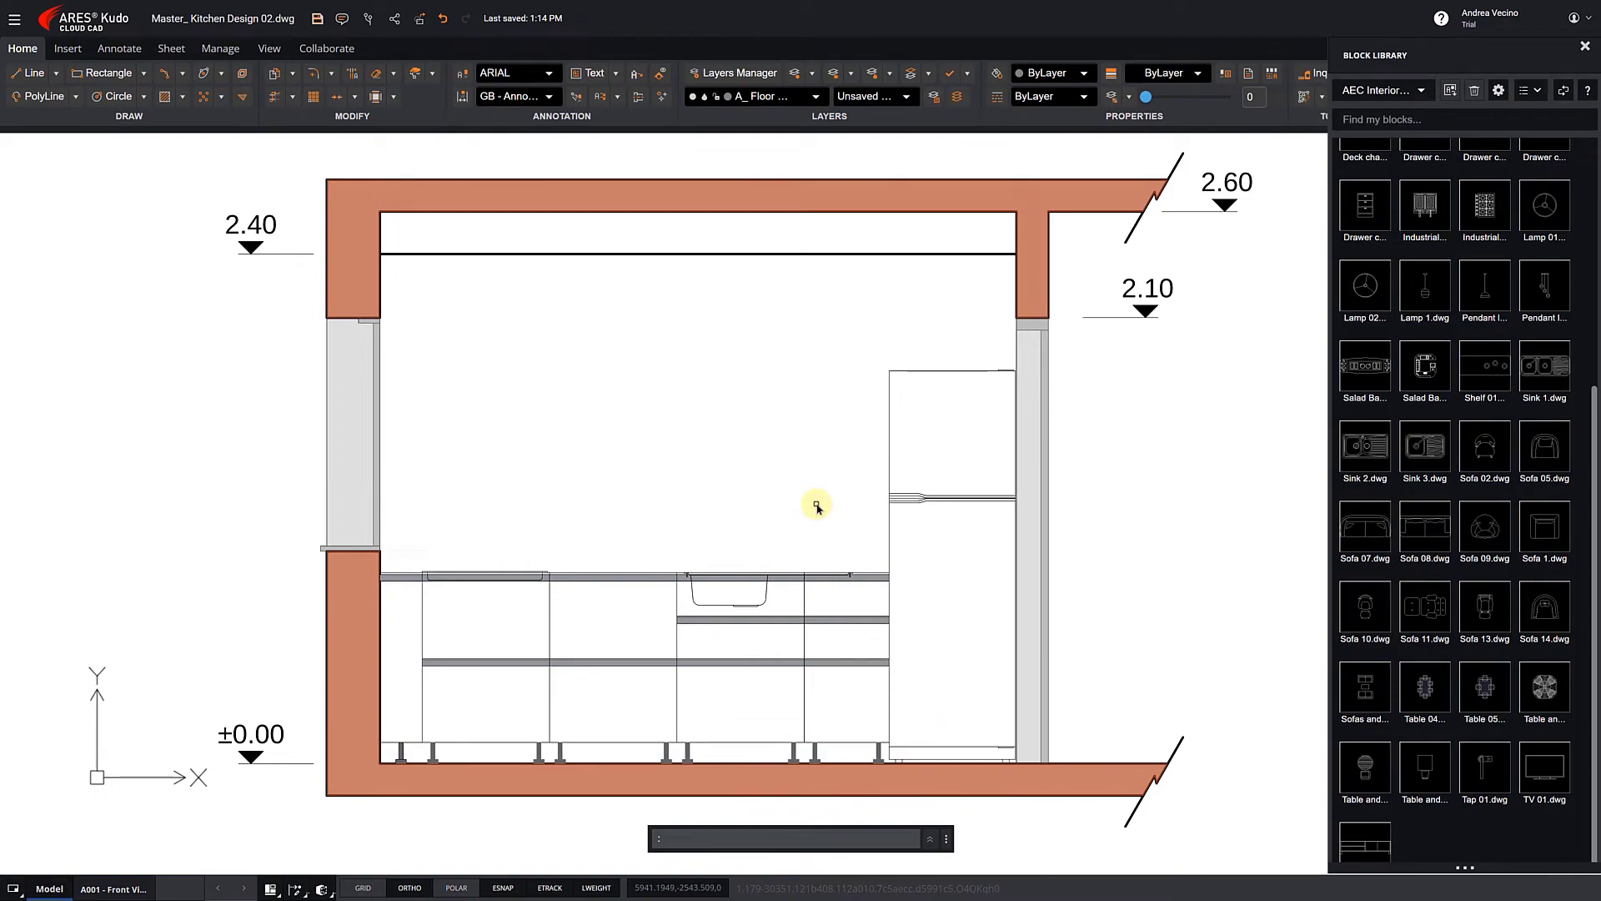
Switch the lower base cabinet in the elevation to the 3 Drawers - Front layout
{"action": "left_click", "coordinate": [615, 658]}
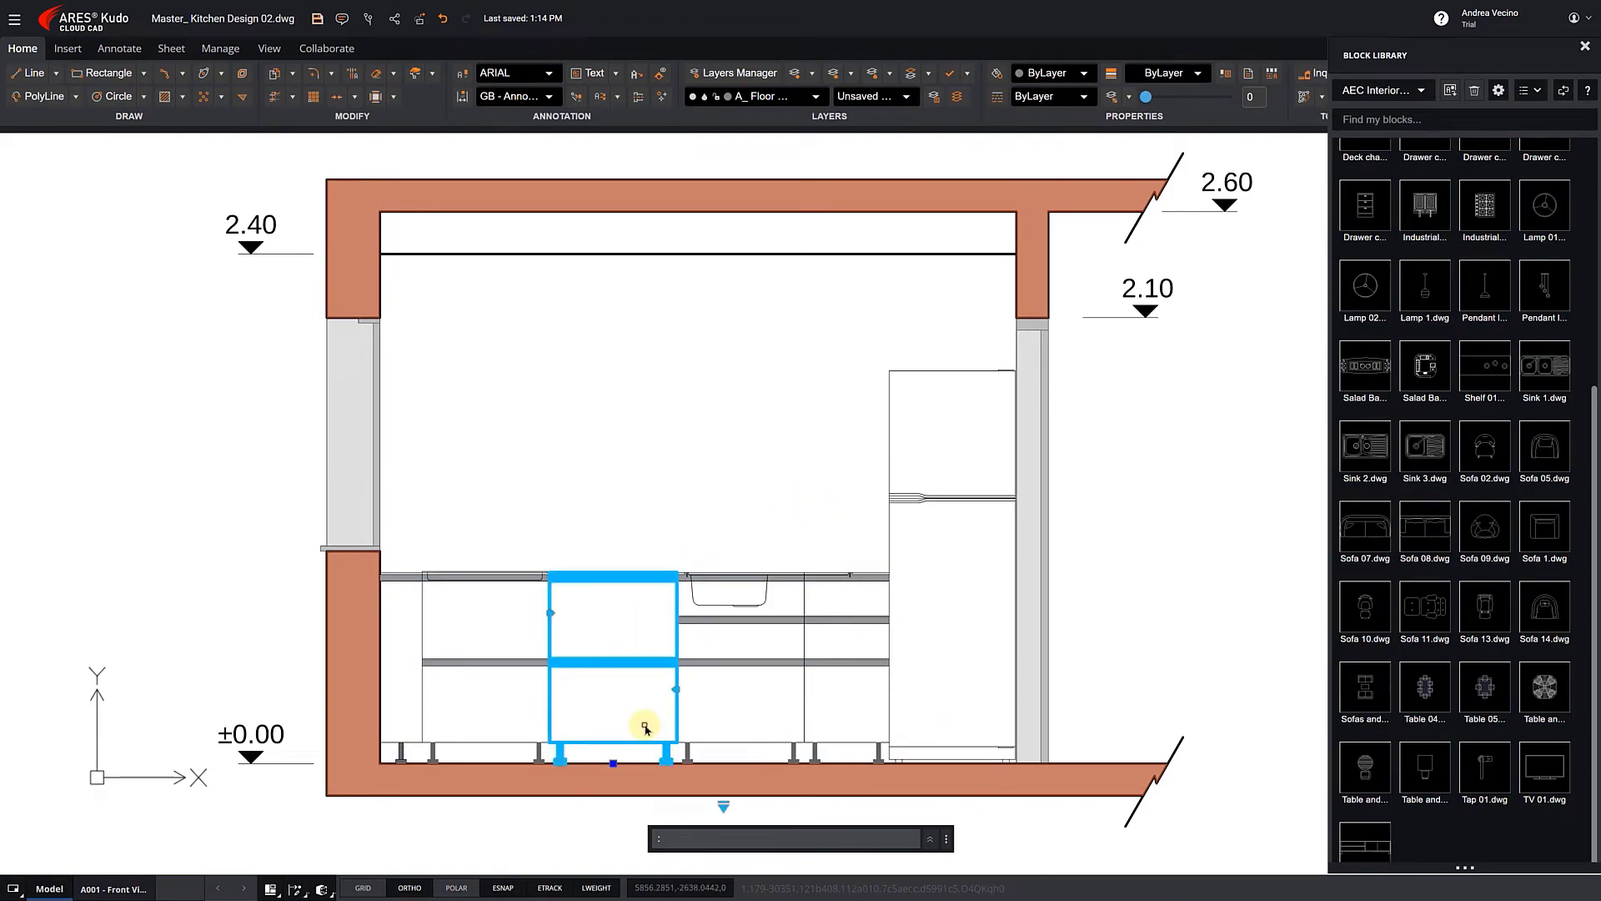
{"action": "left_click", "coordinate": [723, 806]}
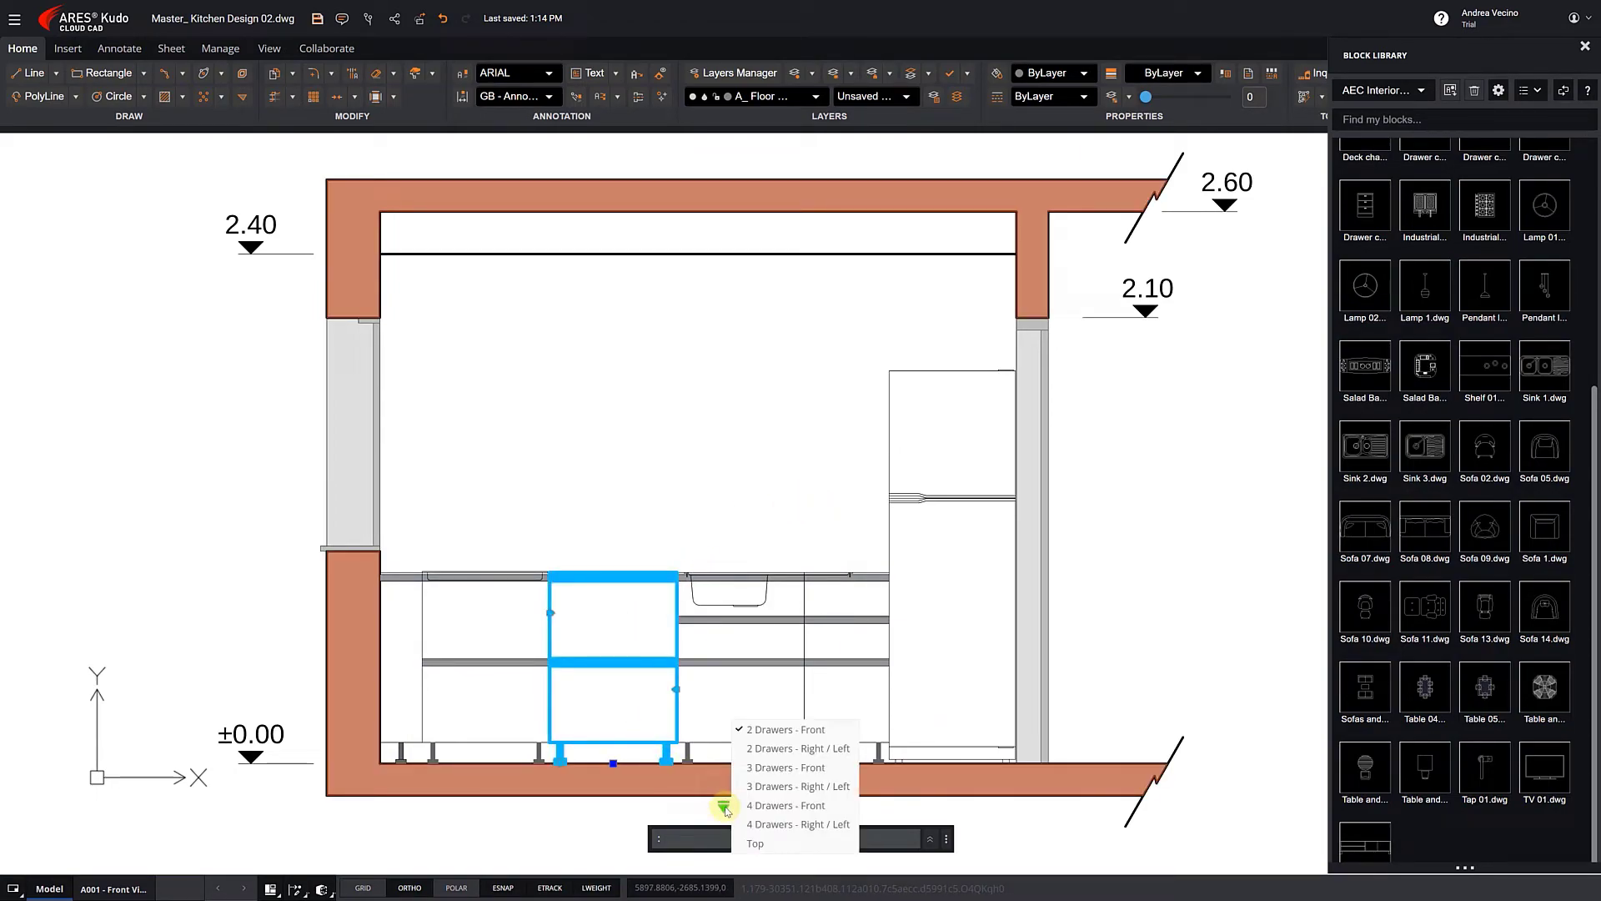
{"action": "left_click", "coordinate": [780, 768]}
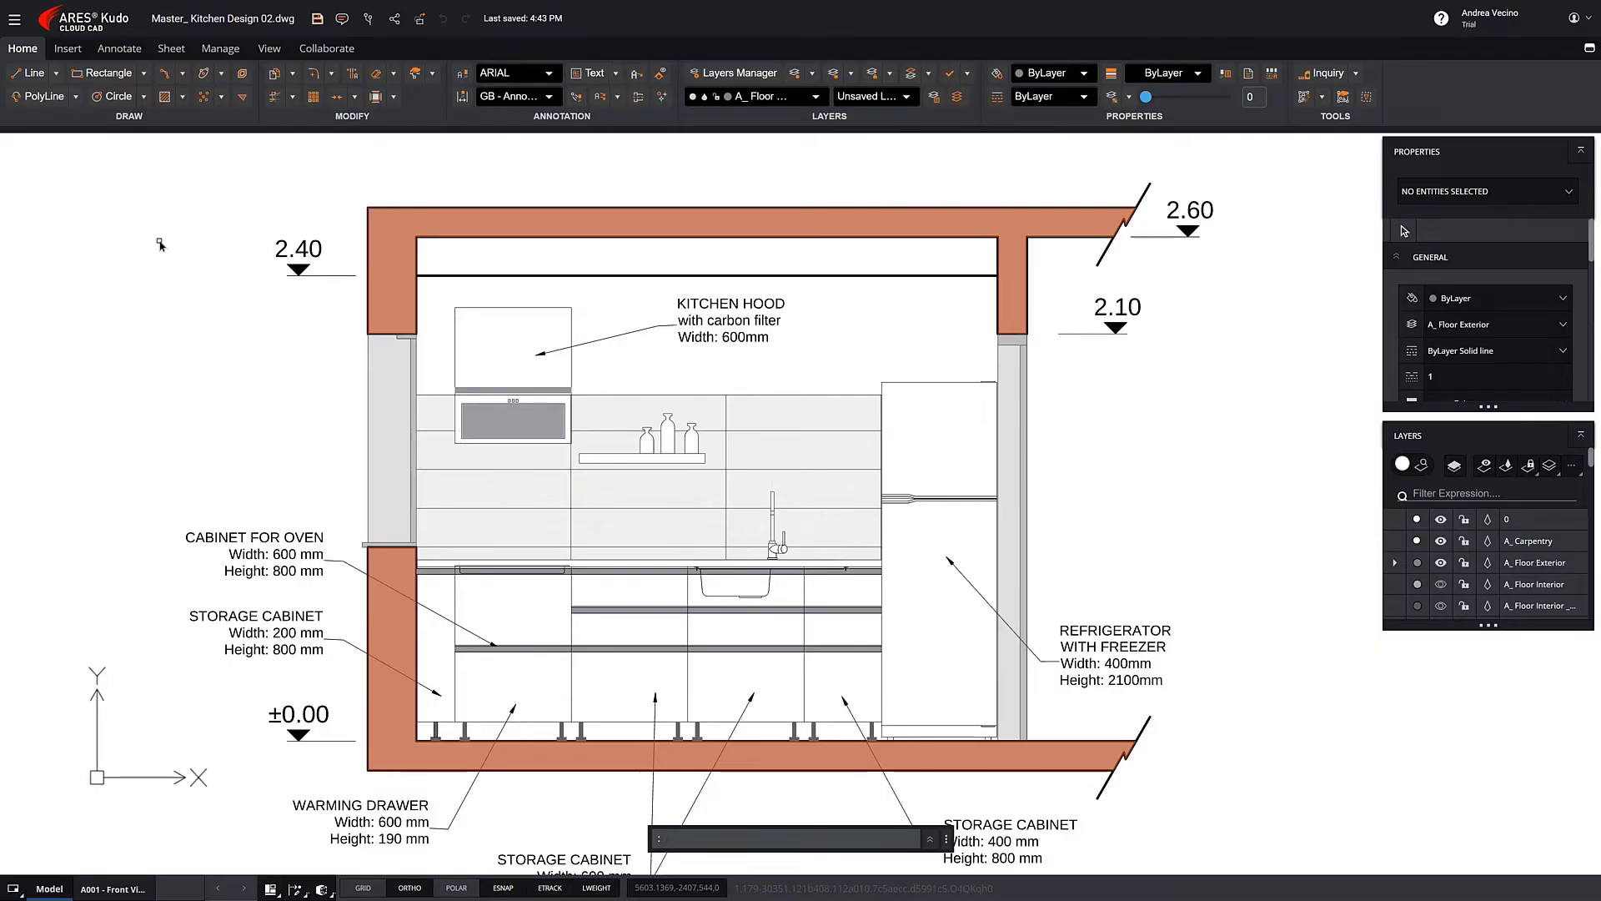
{"action": "key", "text": "F11"}
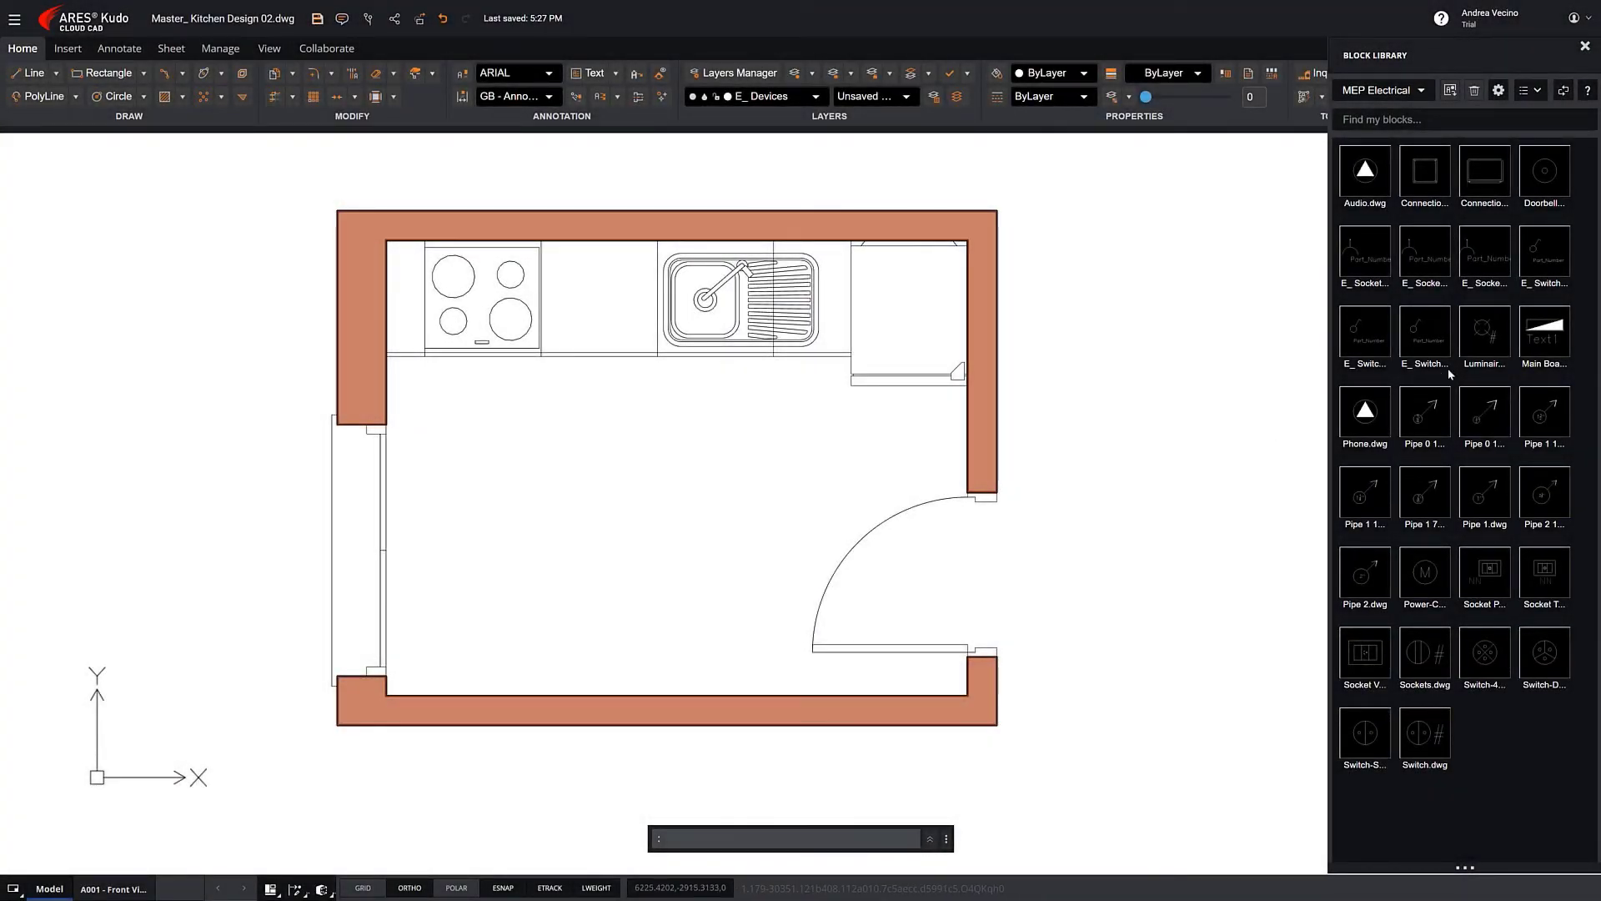
Insert the luminaire block in the lower kitchen floor at scale 50
{"action": "left_click", "coordinate": [1485, 333]}
{"action": "left_click", "coordinate": [767, 614]}
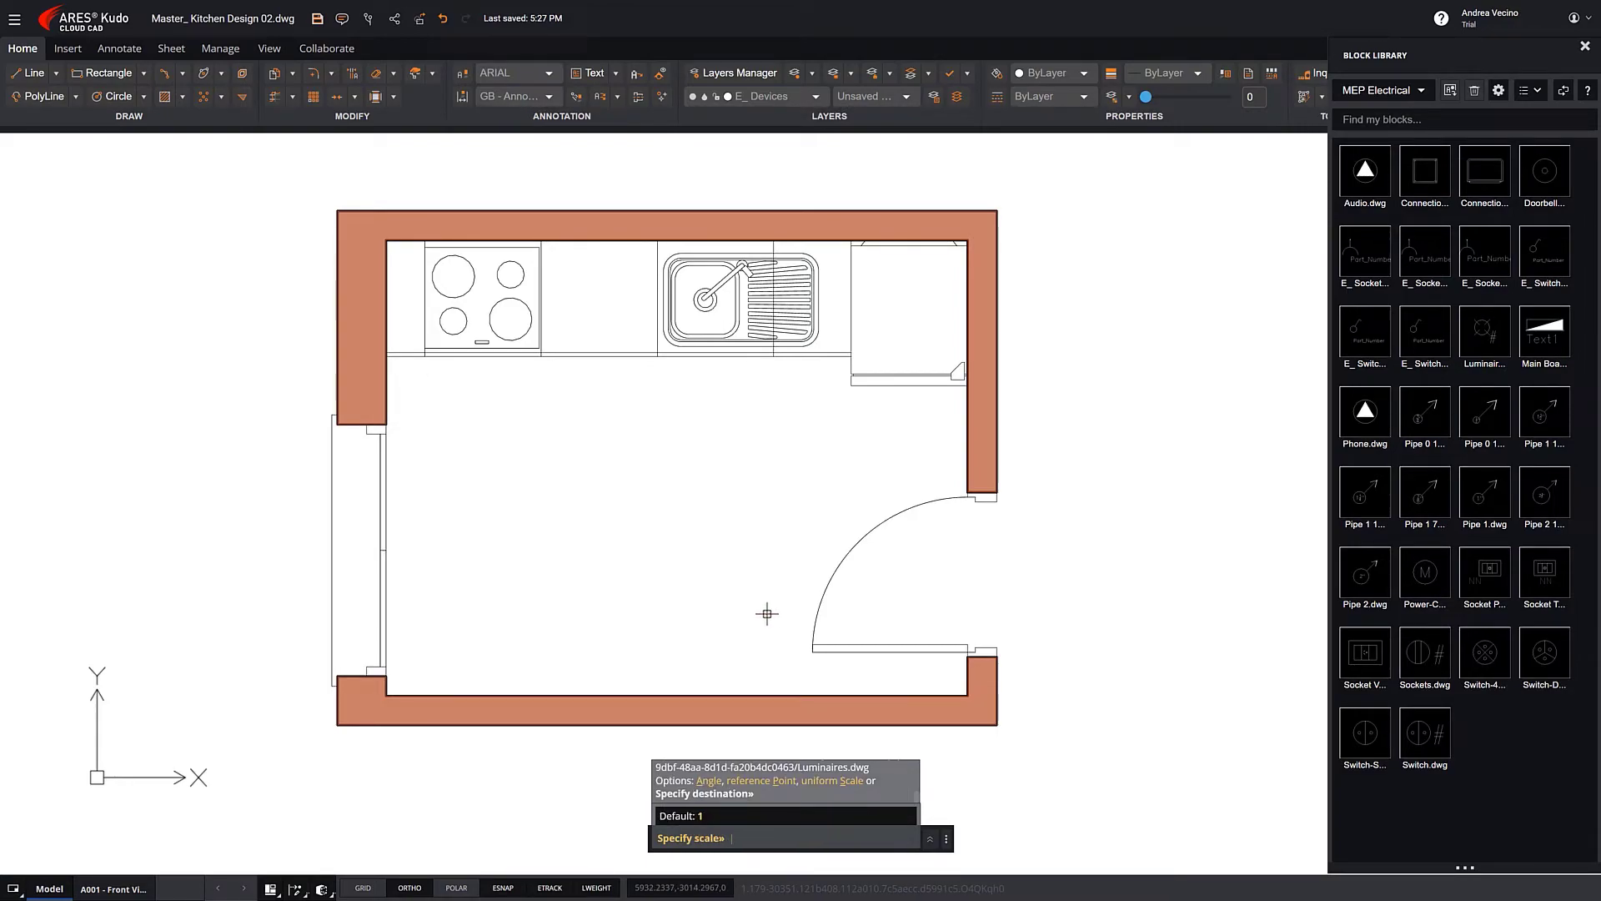
{"action": "type", "text": "50"}
{"action": "key", "text": "Return"}
{"action": "key", "text": "Return"}
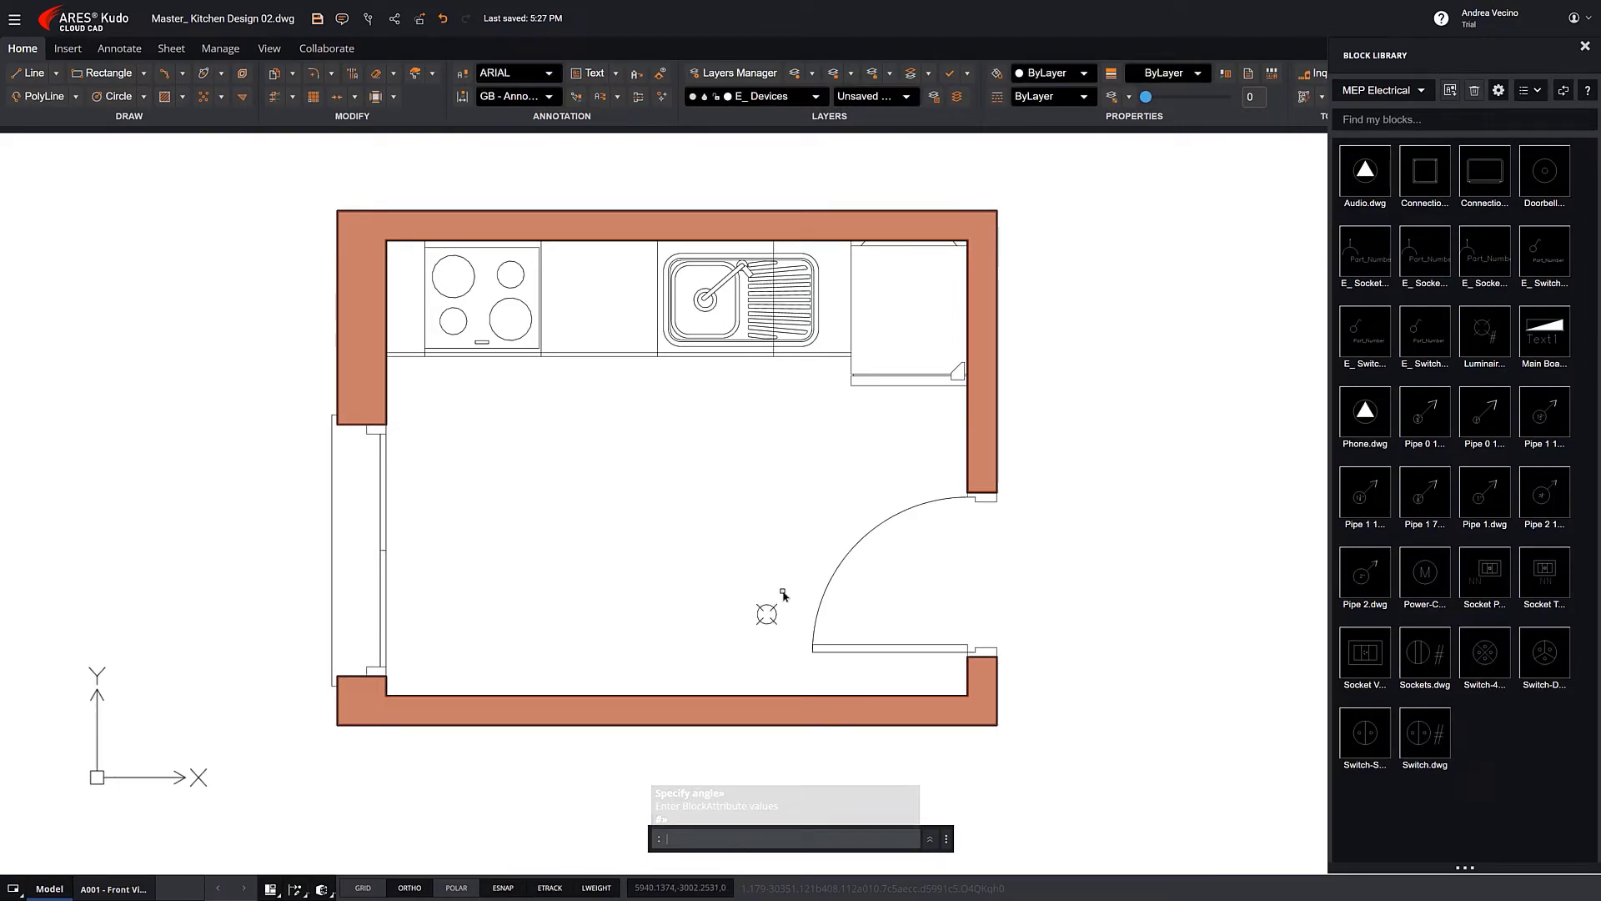
{"action": "type", "text": "MI"}
Mirror the luminaire about the floor's midline, keeping the original, to make a pair
{"action": "key", "text": "Return"}
{"action": "left_click", "coordinate": [767, 614]}
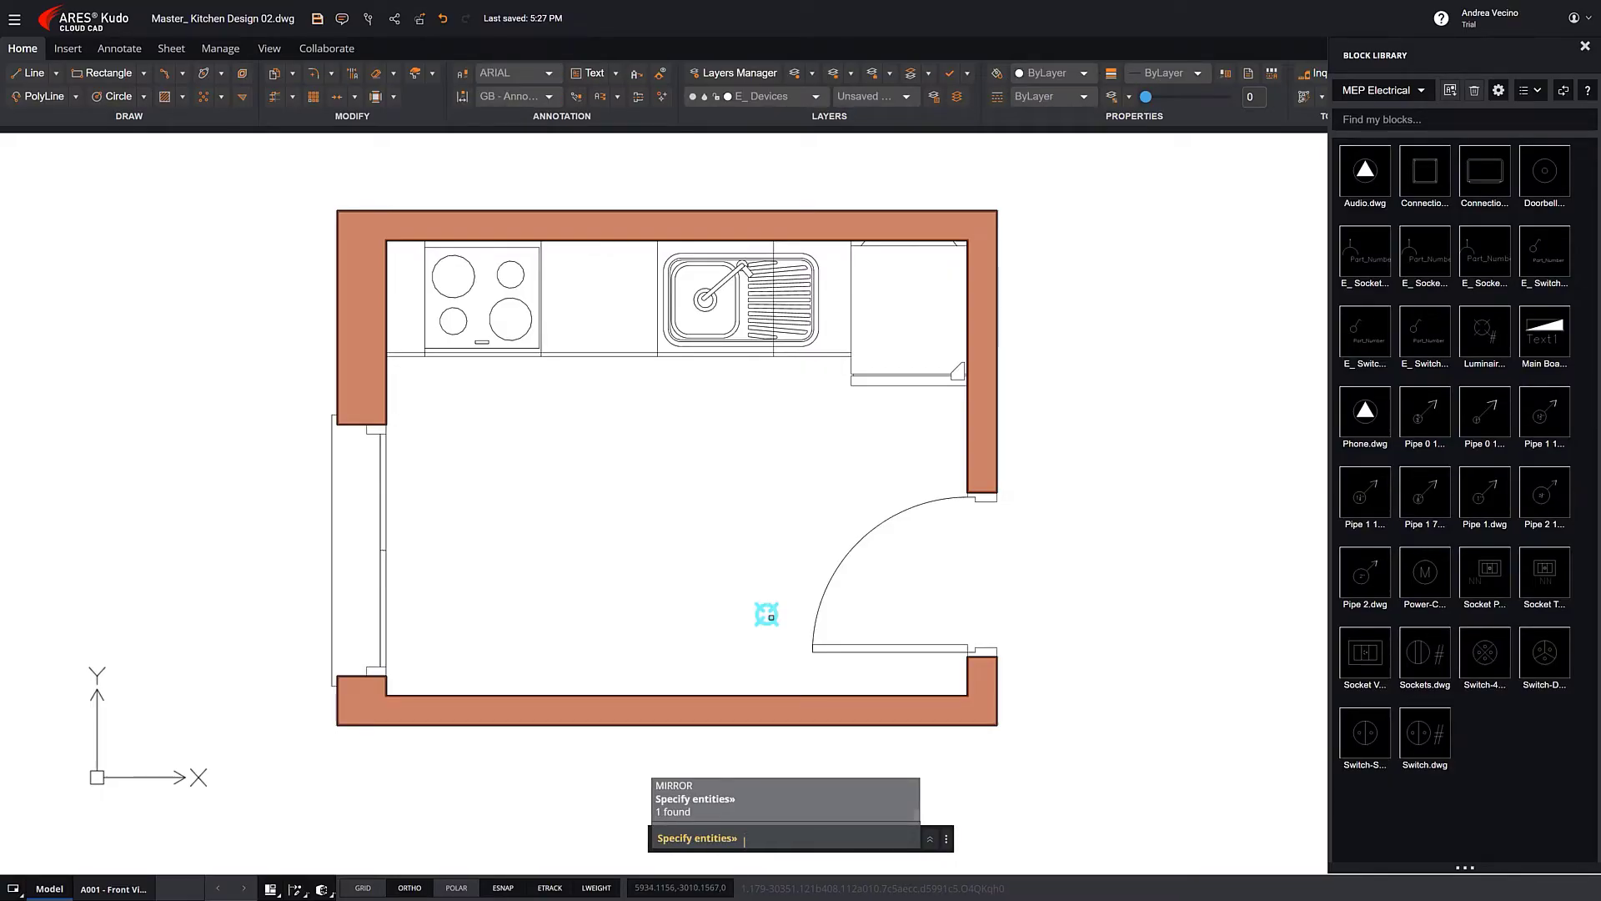
{"action": "key", "text": "Return"}
{"action": "left_click", "coordinate": [677, 693]}
{"action": "left_click", "coordinate": [683, 584]}
{"action": "key", "text": "Return"}
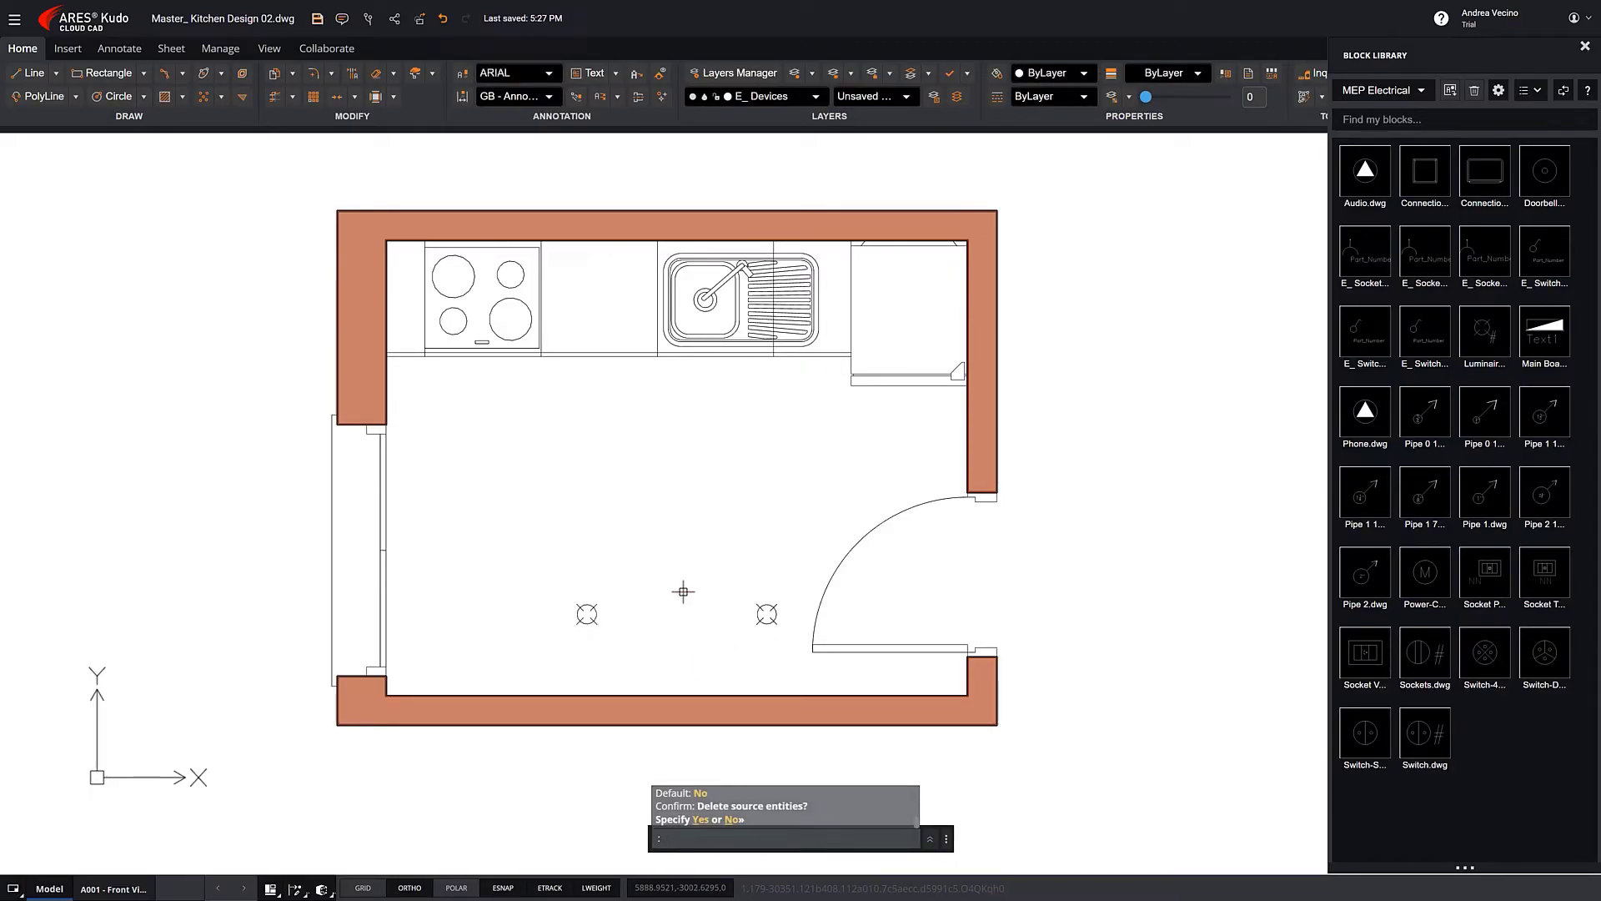
{"action": "type", "text": "CO"}
Copy both luminaires 70 units upward
{"action": "key", "text": "Return"}
{"action": "left_click", "coordinate": [790, 576]}
{"action": "left_click", "coordinate": [538, 647]}
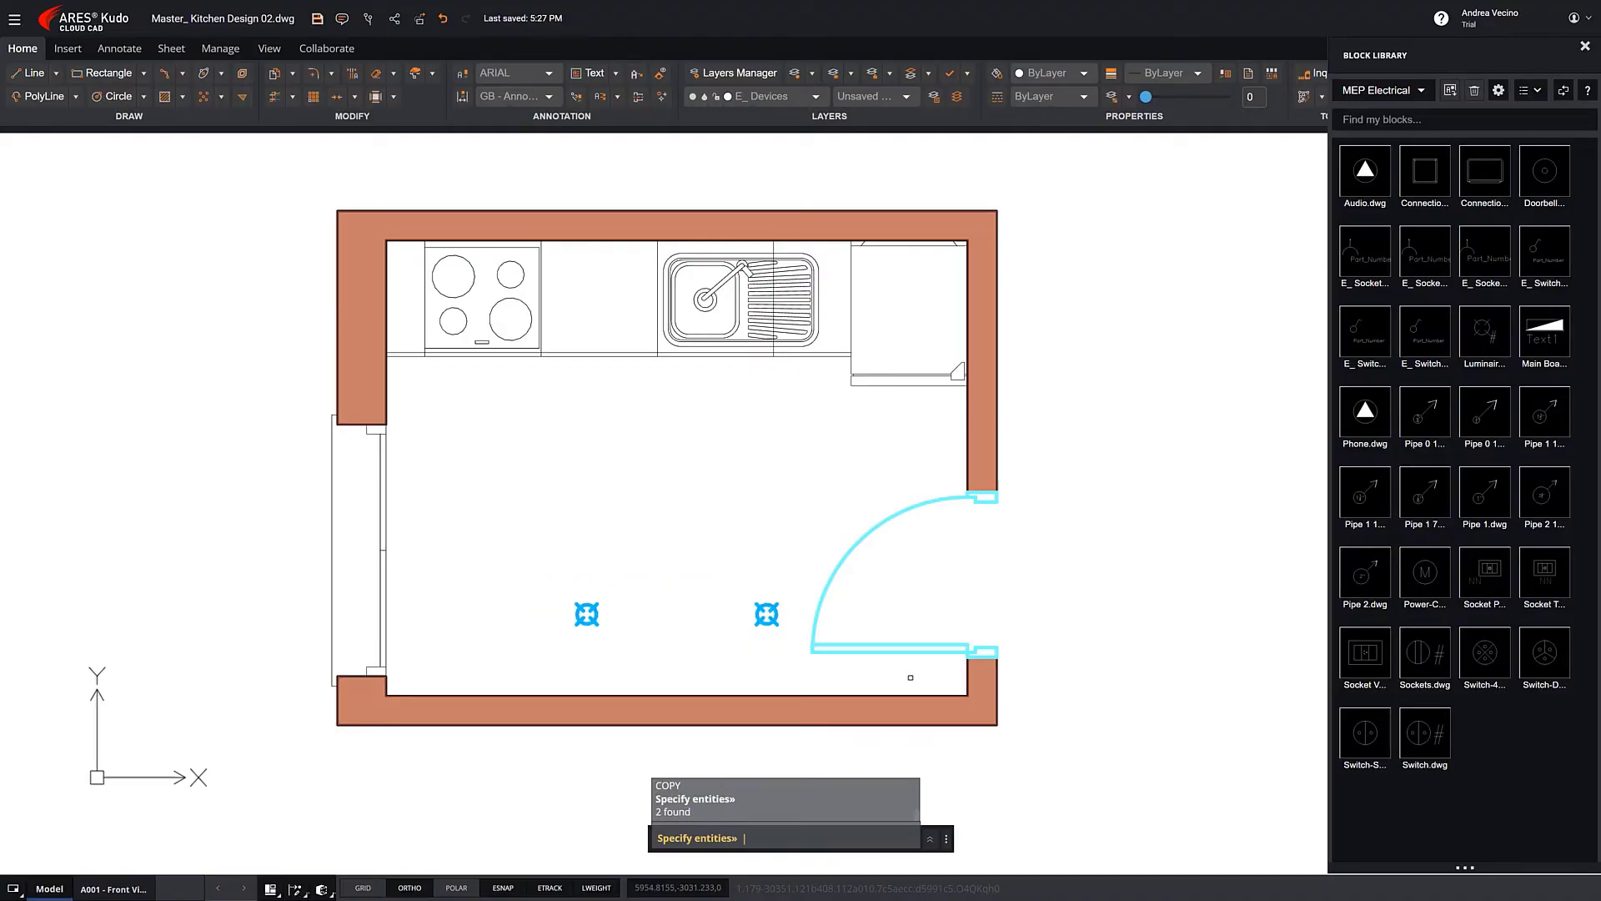
{"action": "key", "text": "Return"}
{"action": "left_click", "coordinate": [1076, 588]}
{"action": "type", "text": "70"}
{"action": "key", "text": "Return"}
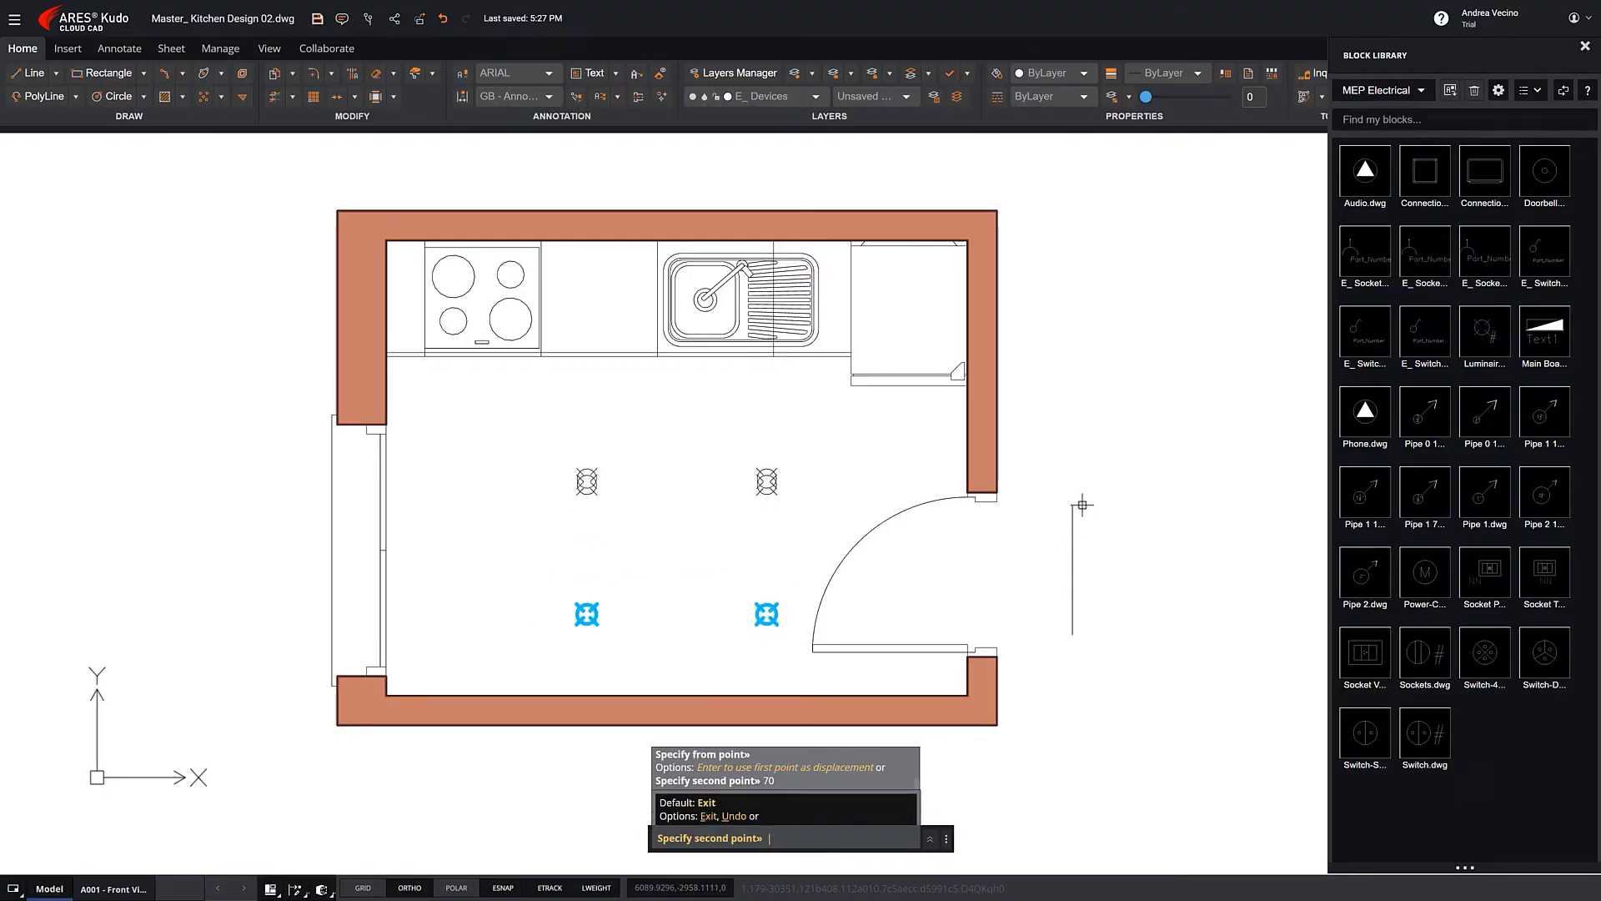
{"action": "key", "text": "Return"}
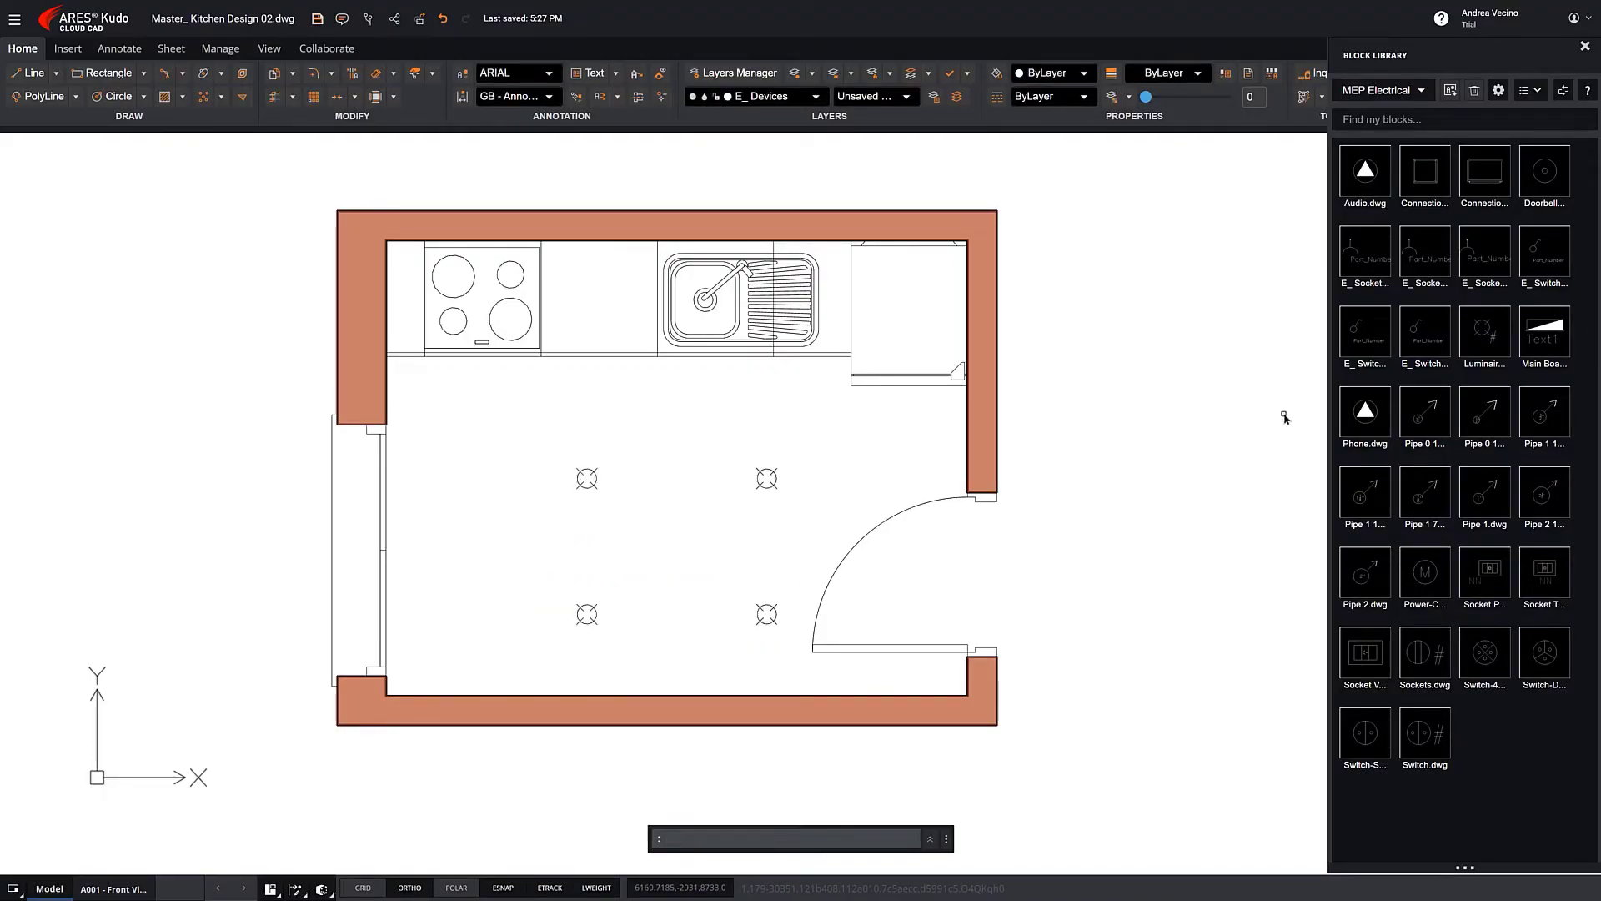
Insert the E_ Switch block at scale .1 on the right wall by the door
{"action": "left_click", "coordinate": [1419, 330]}
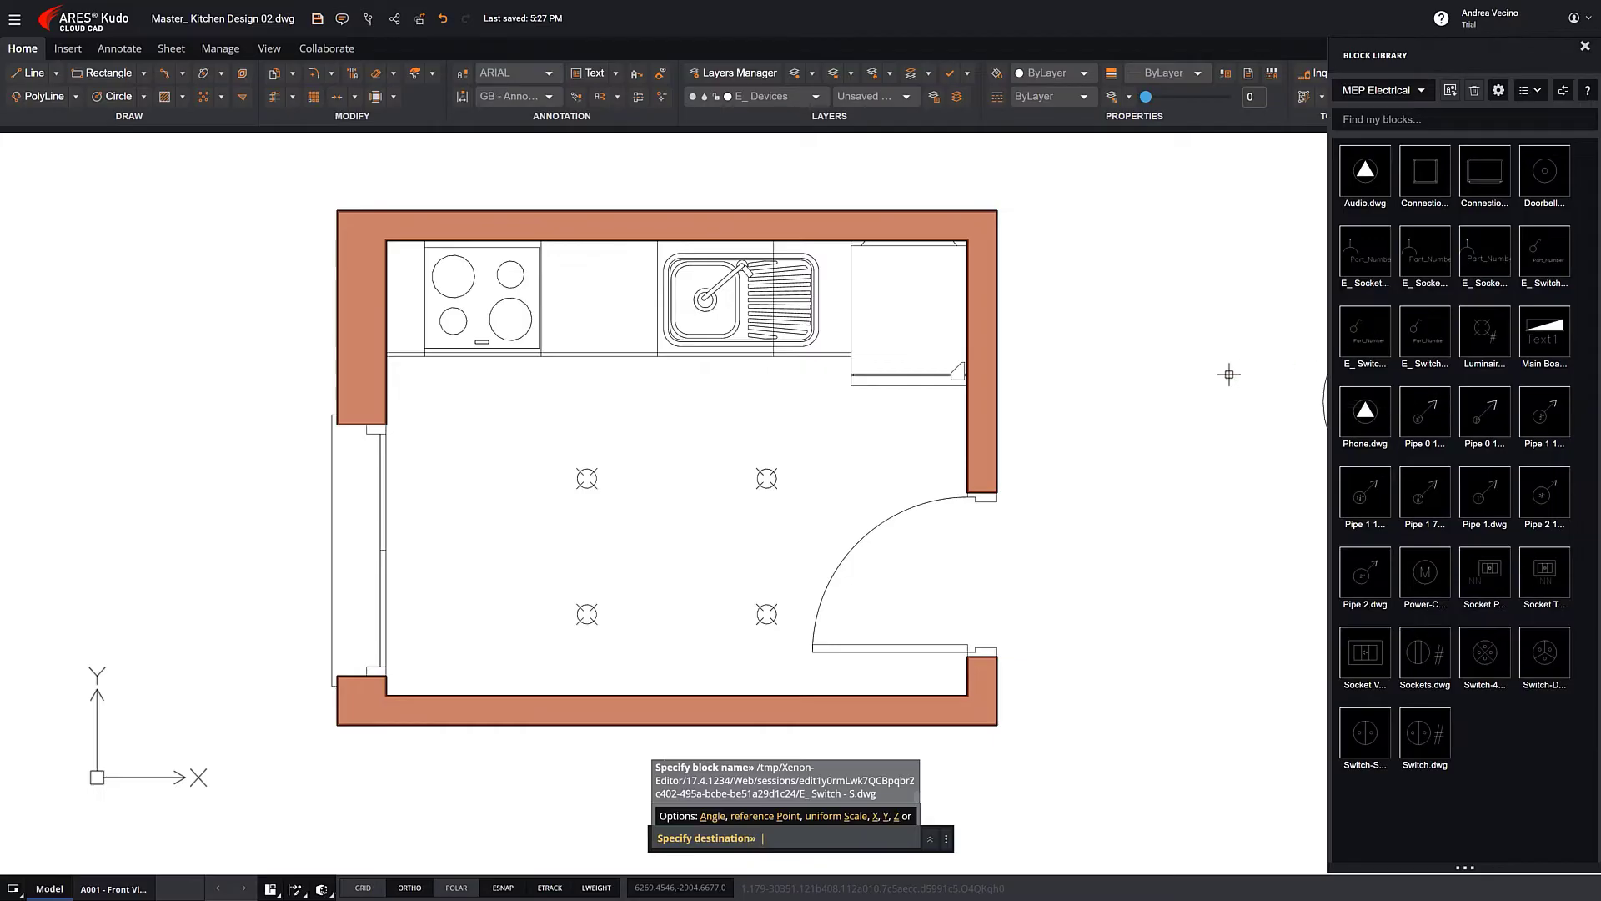
{"action": "left_click", "coordinate": [949, 467]}
{"action": "type", "text": ".1"}
{"action": "key", "text": "Return"}
{"action": "key", "text": "Return"}
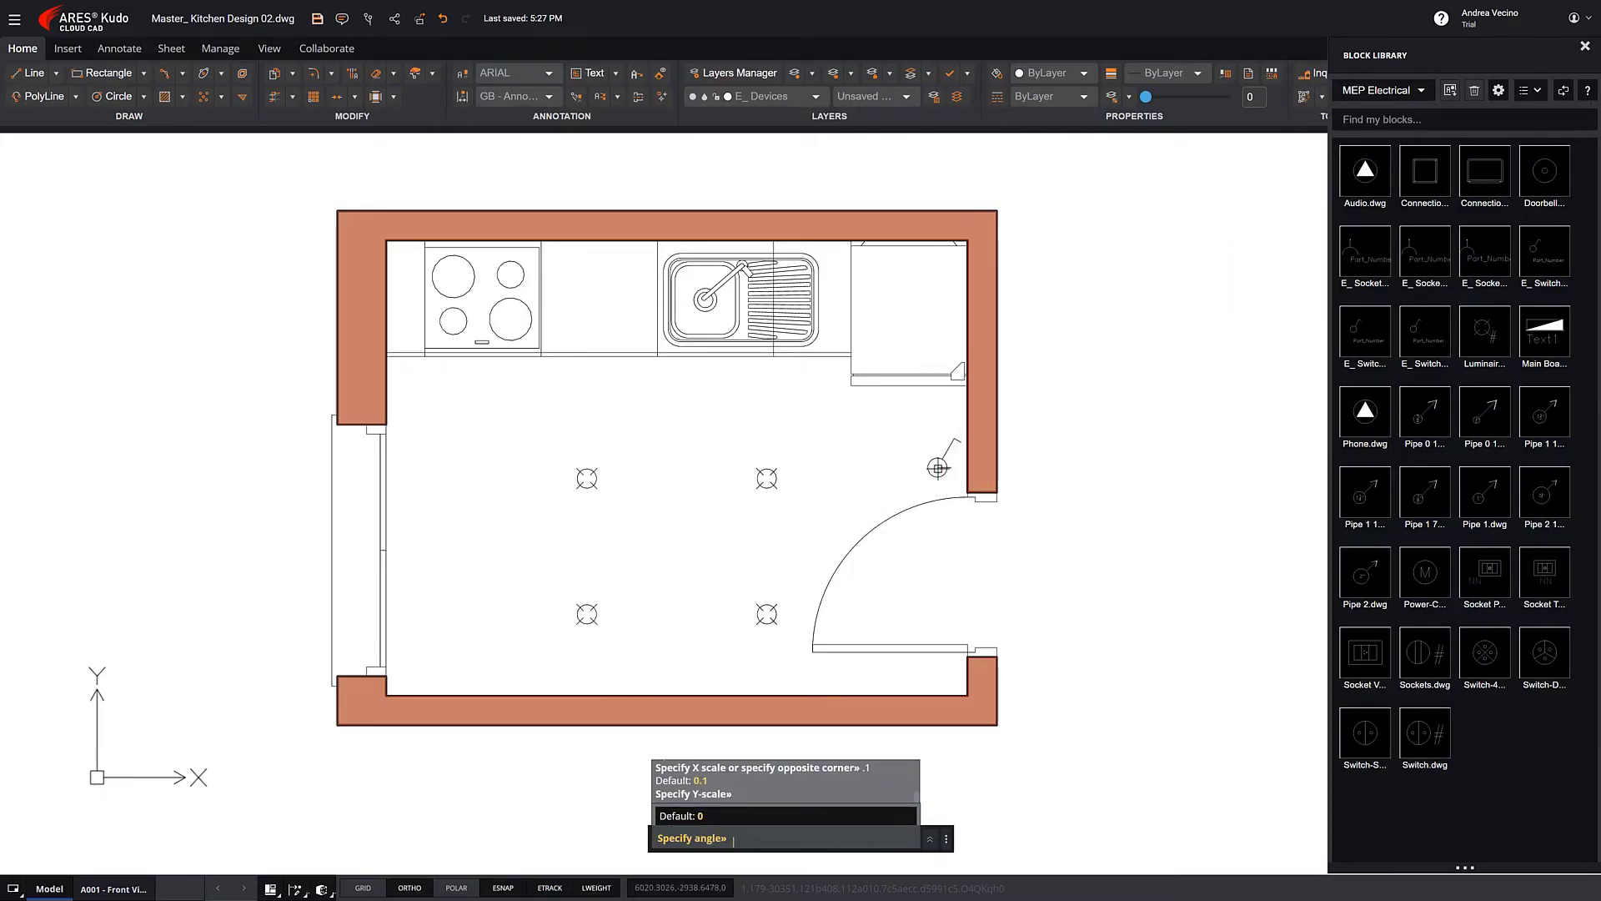
{"action": "key", "text": "Return"}
{"action": "key", "text": "Return"}
{"action": "left_click", "coordinate": [942, 459]}
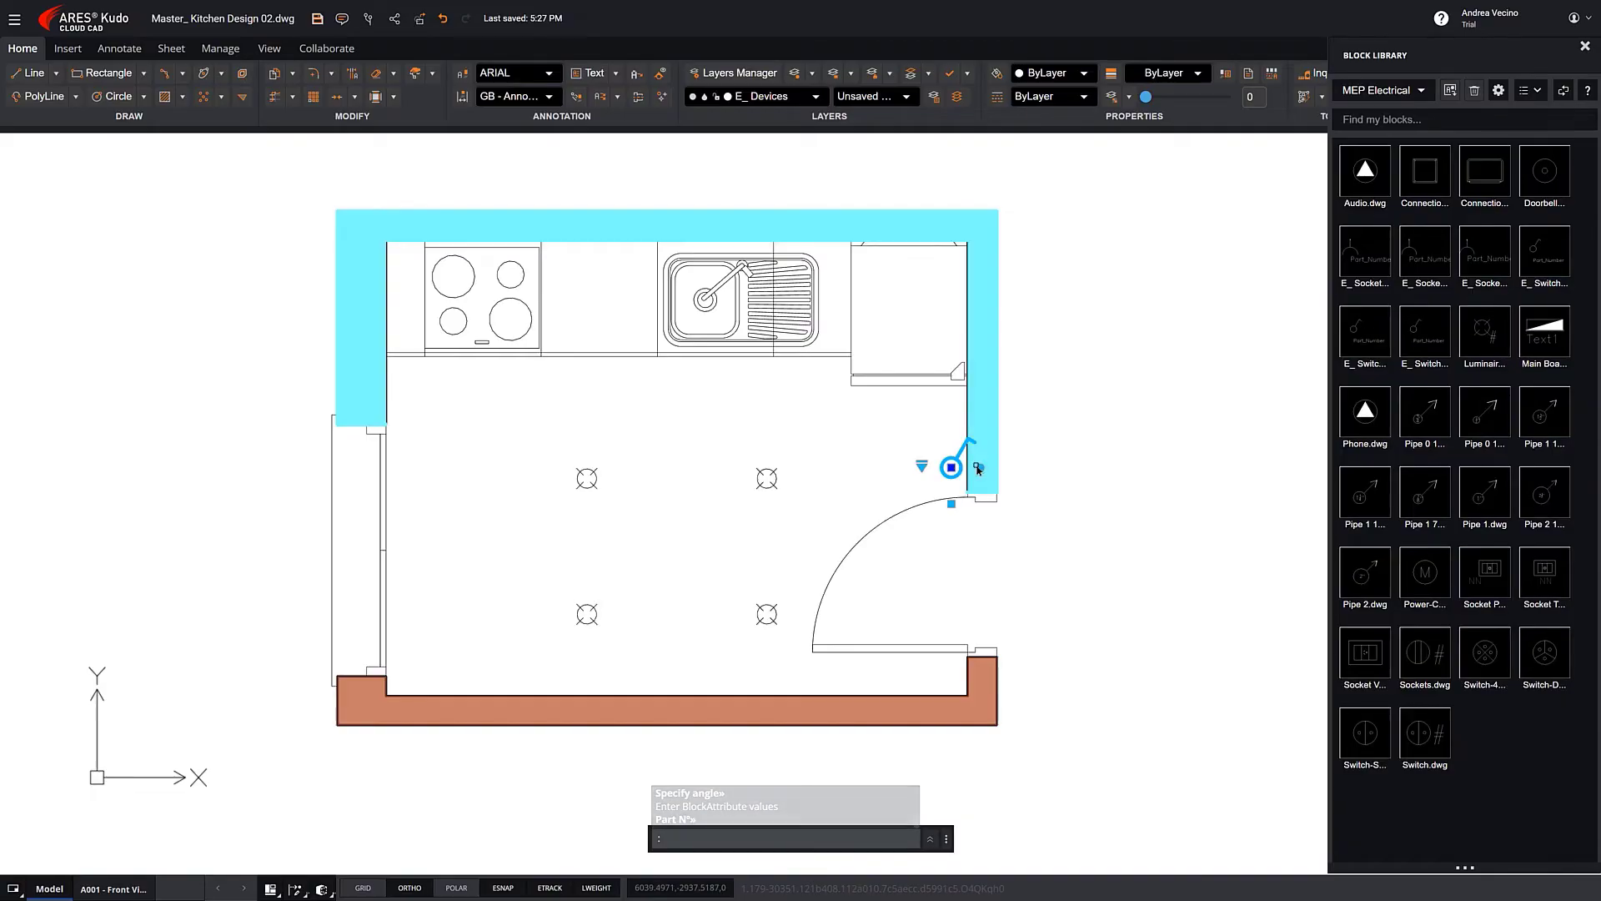
{"action": "left_click", "coordinate": [951, 467]}
{"action": "key", "text": "Escape"}
{"action": "key", "text": "Escape"}
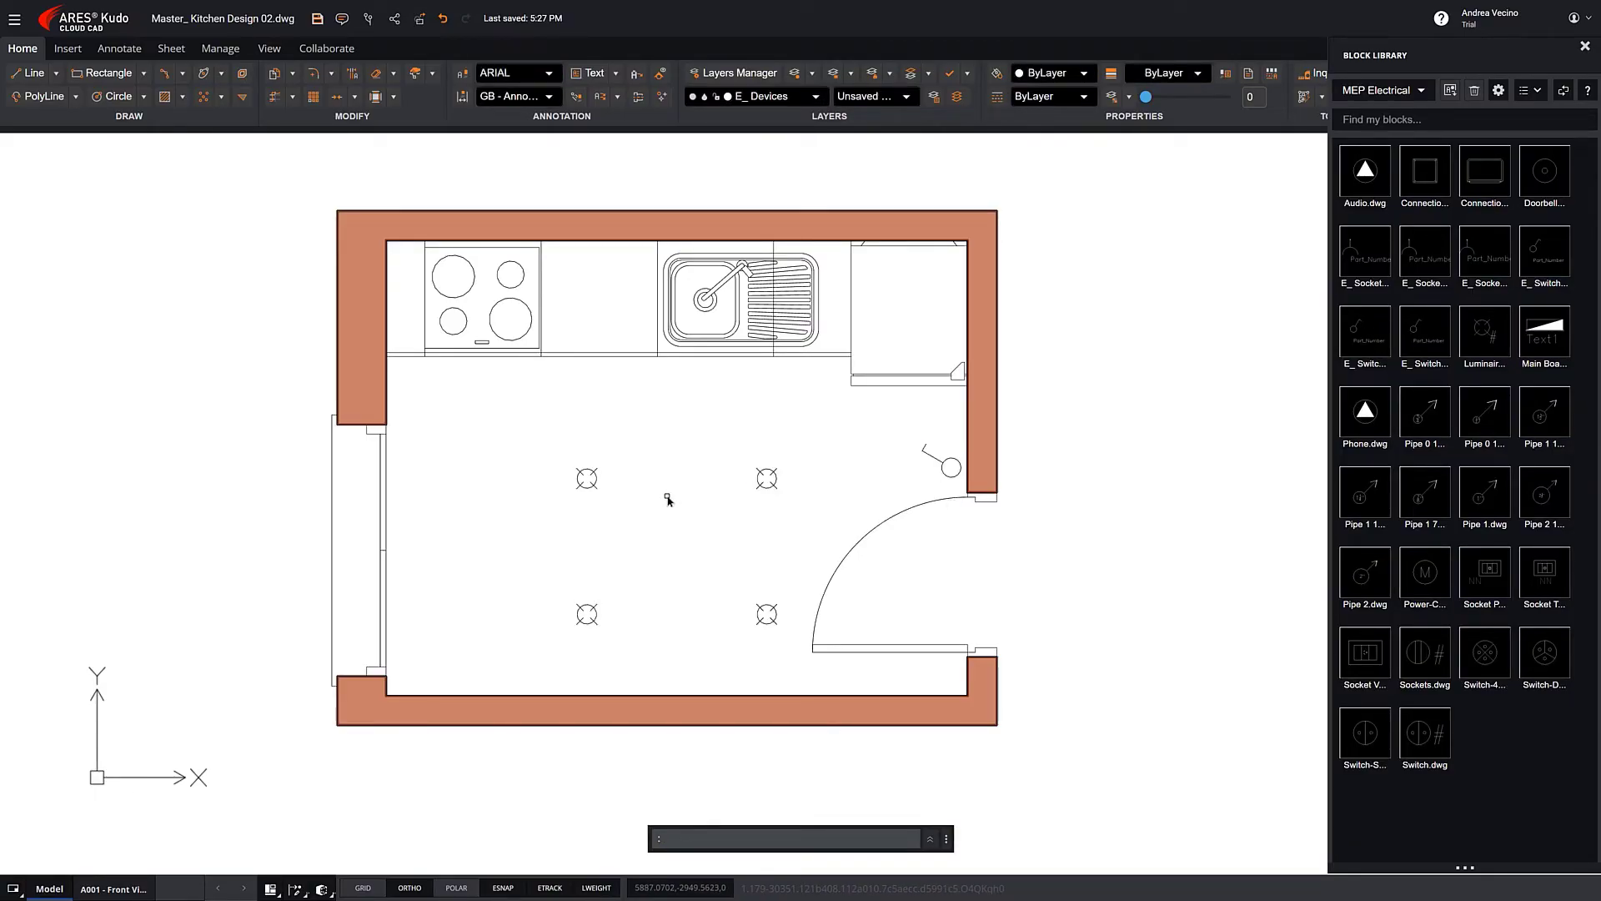
Copy the upper-left ceiling luminaire up onto the counter
{"action": "type", "text": "CO"}
{"action": "key", "text": "Return"}
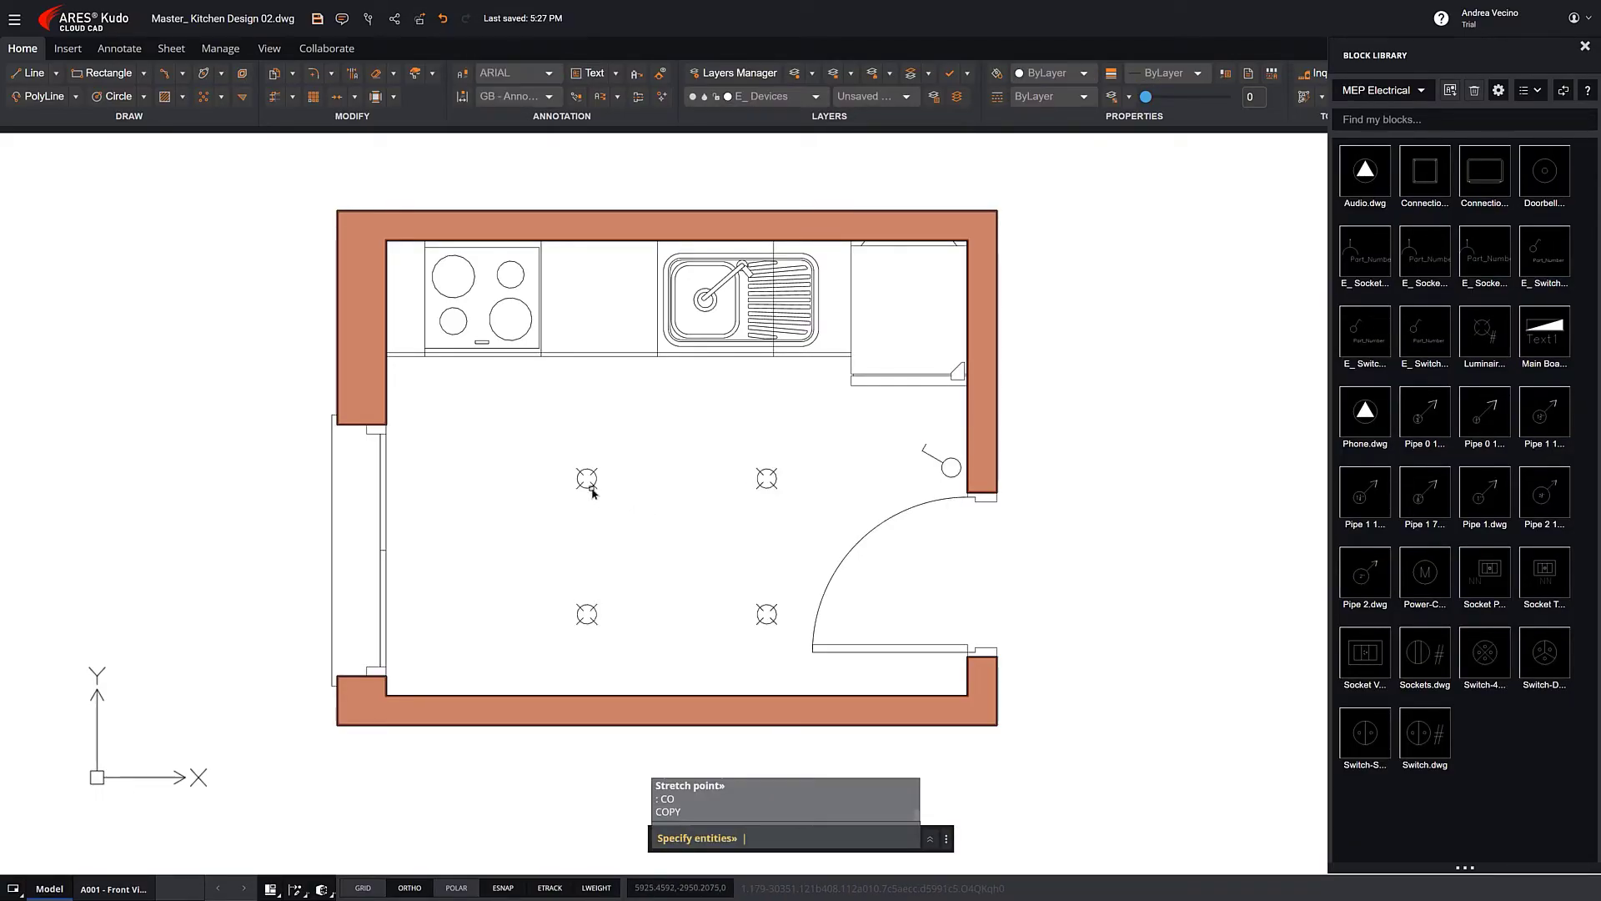
{"action": "left_click", "coordinate": [587, 480]}
{"action": "key", "text": "Return"}
{"action": "left_click", "coordinate": [1048, 580]}
{"action": "left_click", "coordinate": [1085, 365]}
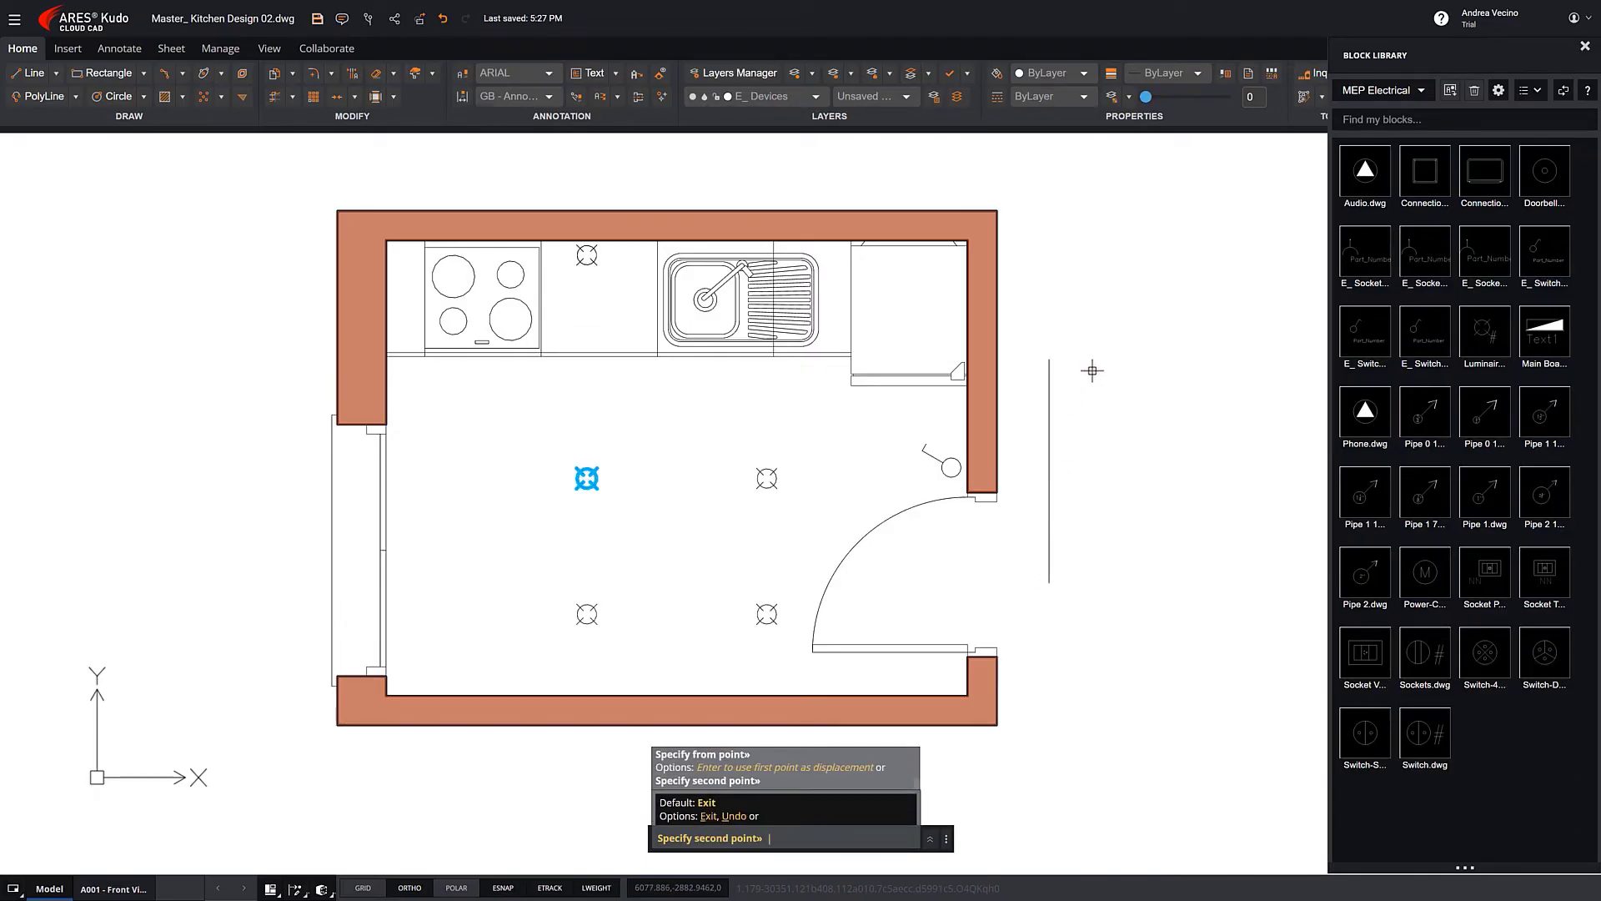
{"action": "key", "text": "Return"}
Turn the copied luminaire into a strip light and move it between hob and sink
{"action": "left_click", "coordinate": [590, 258]}
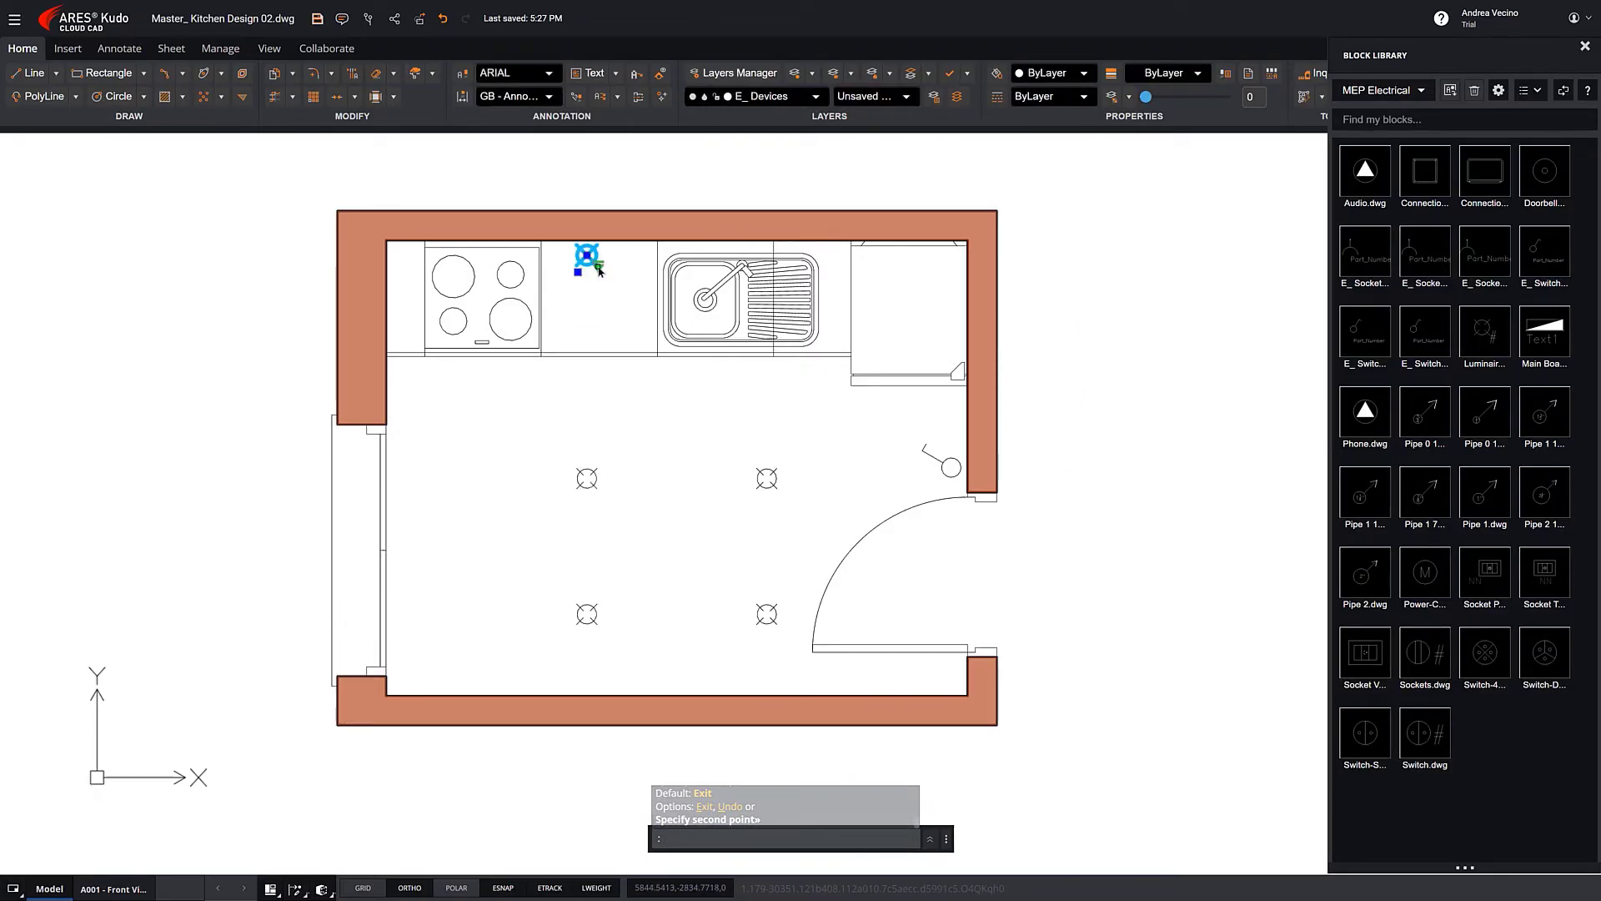
{"action": "right_click", "coordinate": [597, 266]}
{"action": "left_click", "coordinate": [643, 261]}
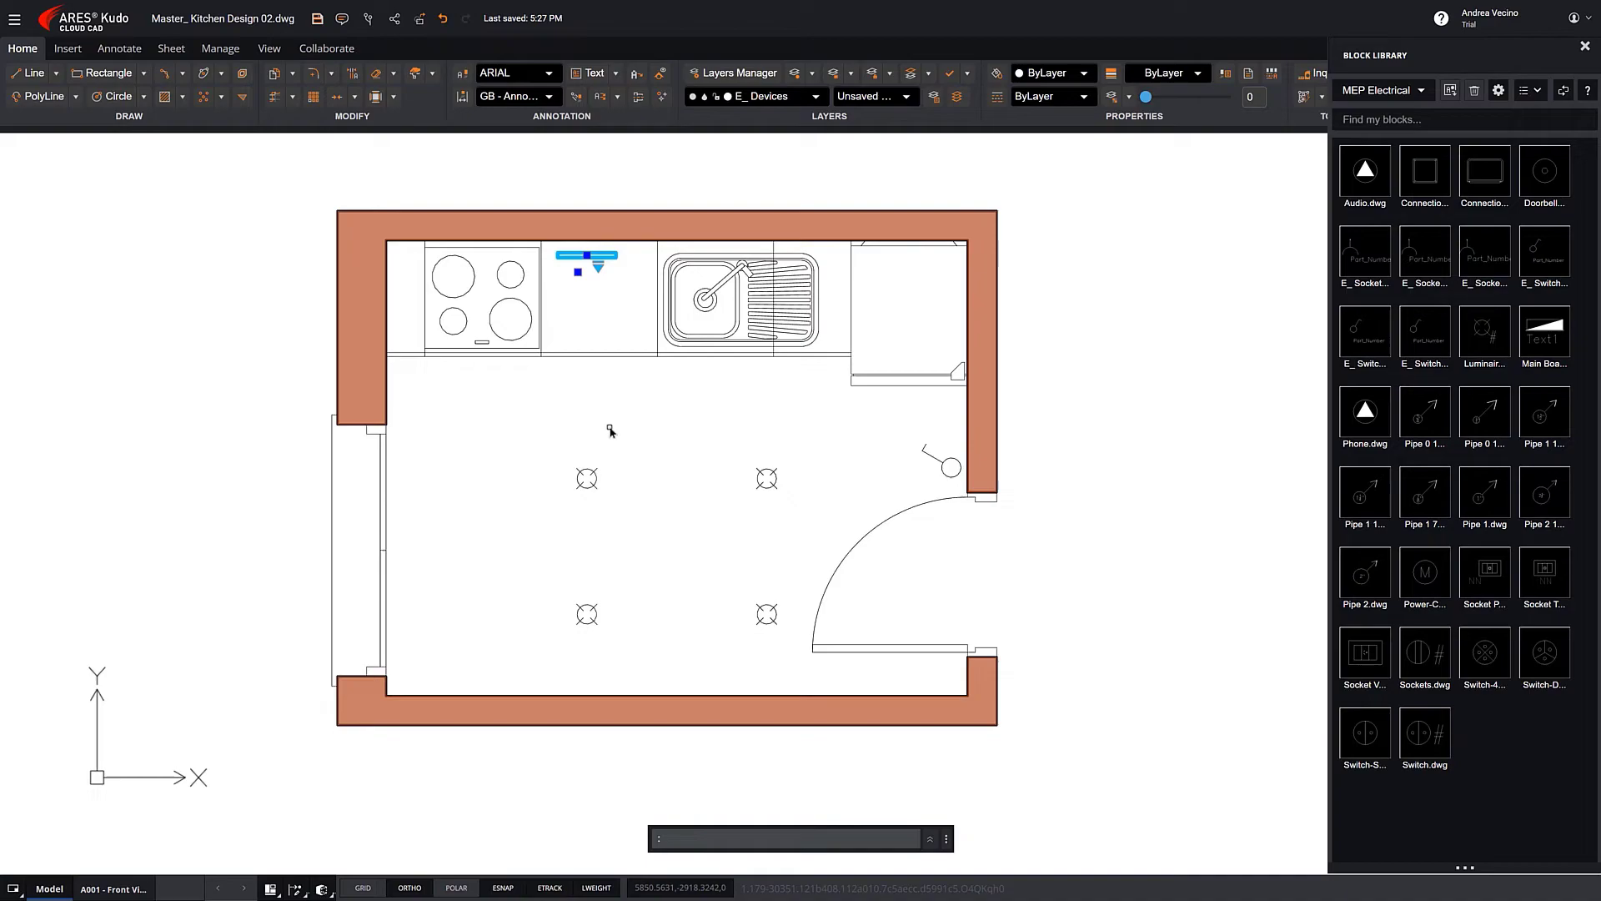
{"action": "type", "text": "m"}
{"action": "key", "text": "Return"}
{"action": "left_click", "coordinate": [617, 397]}
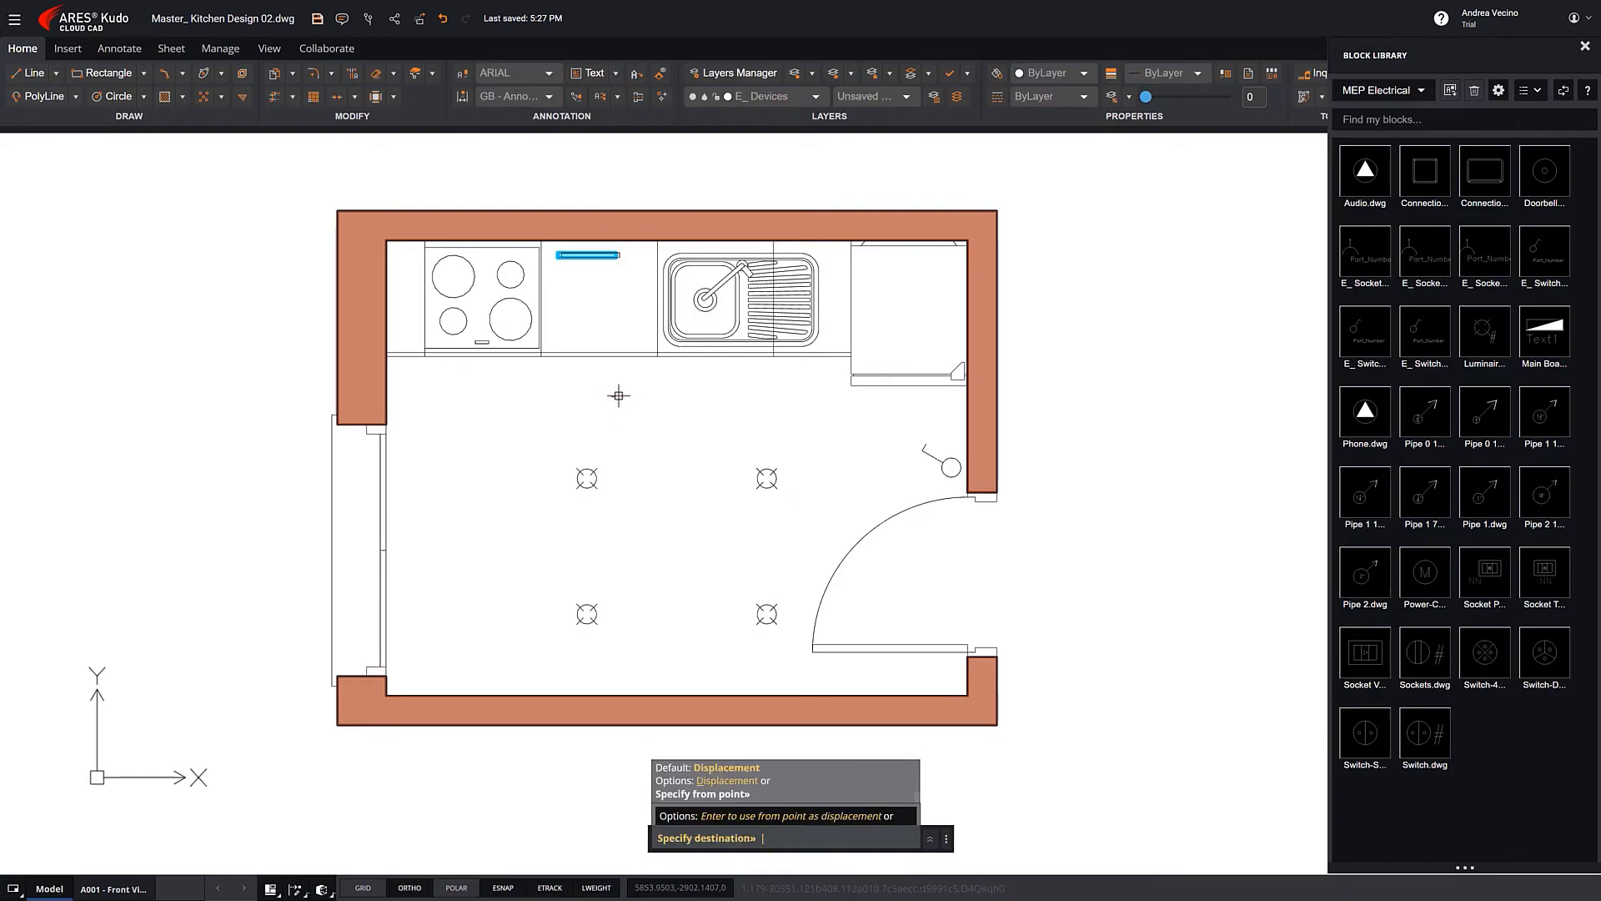
{"action": "left_click", "coordinate": [627, 396]}
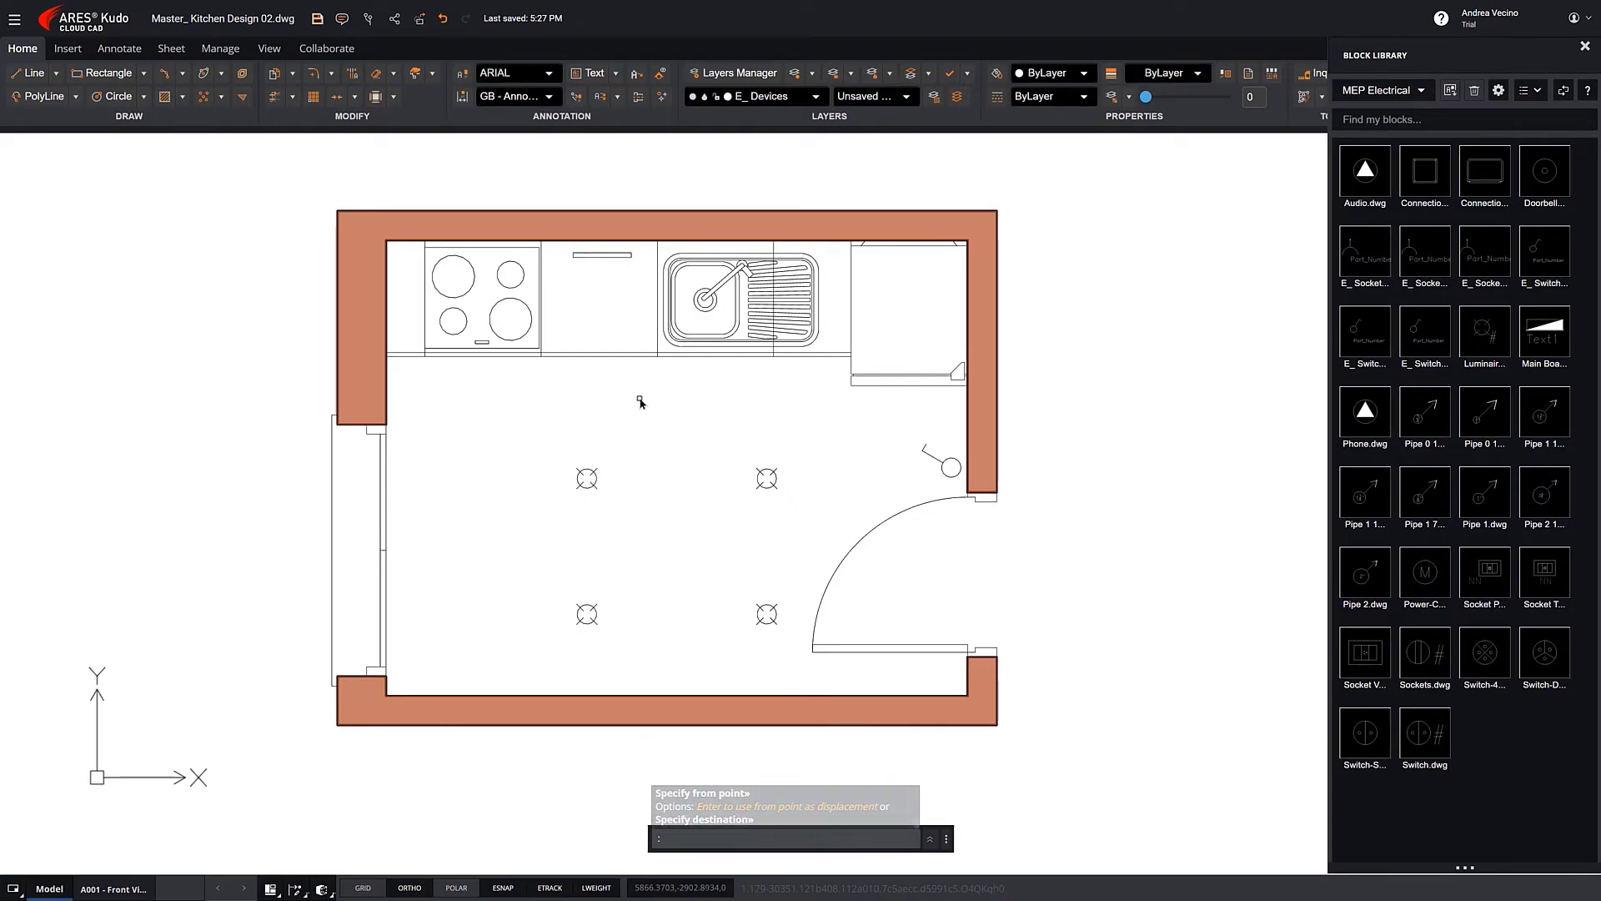
Copy the wall switch, taking its base point on the switch
{"action": "type", "text": "CO"}
{"action": "key", "text": "Return"}
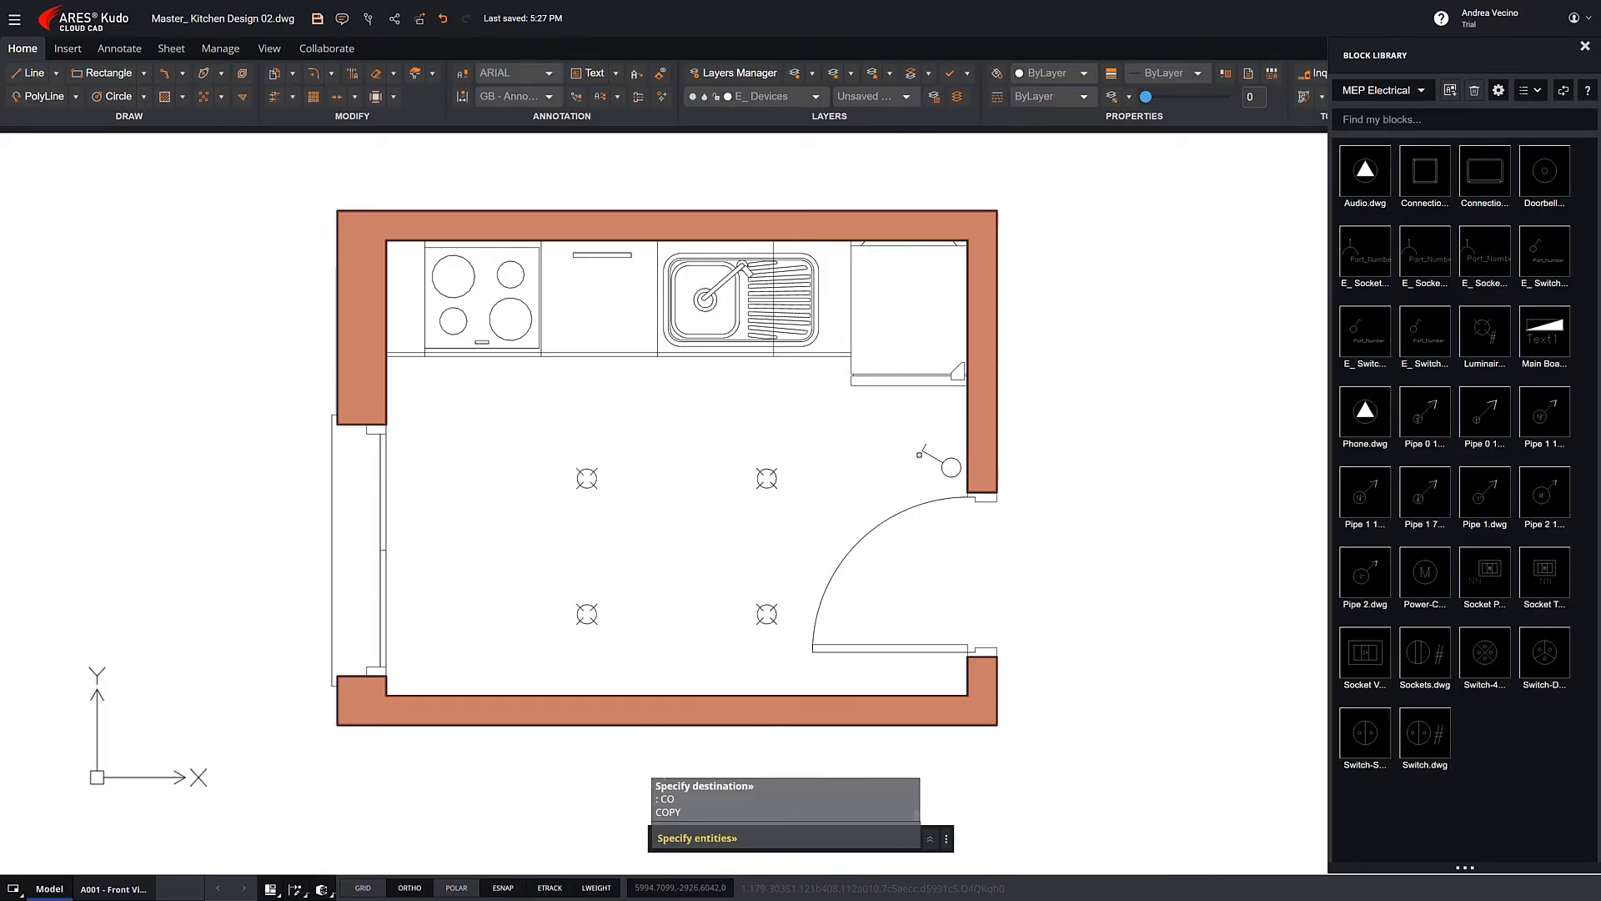
{"action": "left_click", "coordinate": [949, 465]}
{"action": "key", "text": "Return"}
{"action": "left_click", "coordinate": [1081, 413]}
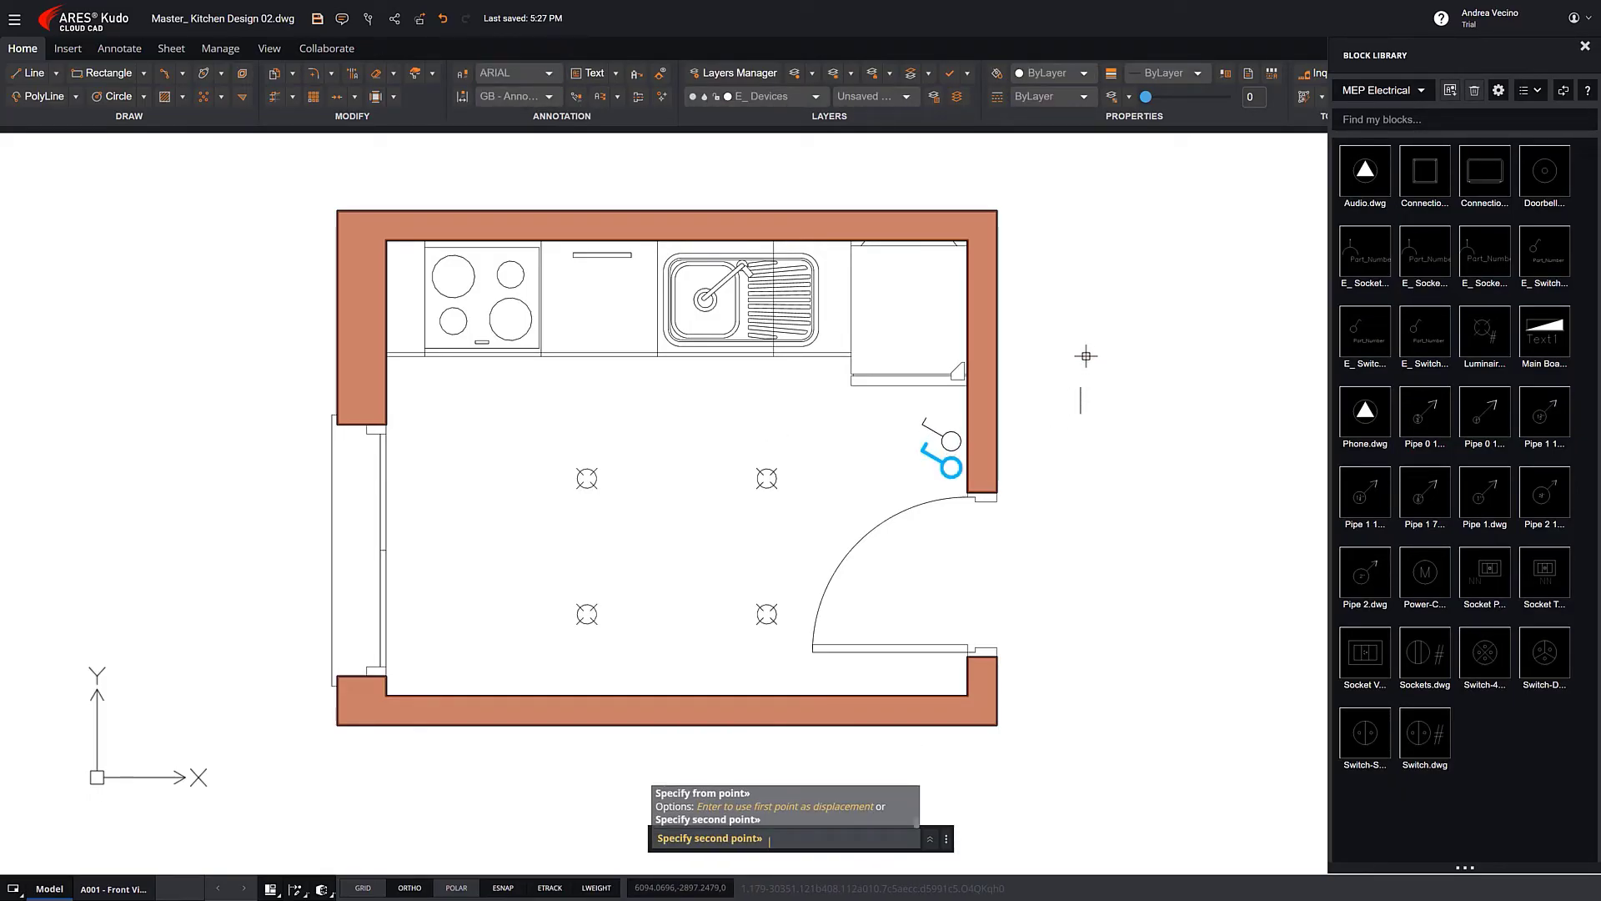
Place the second switch below the first and arc-wire it to the upper-right luminaire
{"action": "left_click", "coordinate": [1086, 356]}
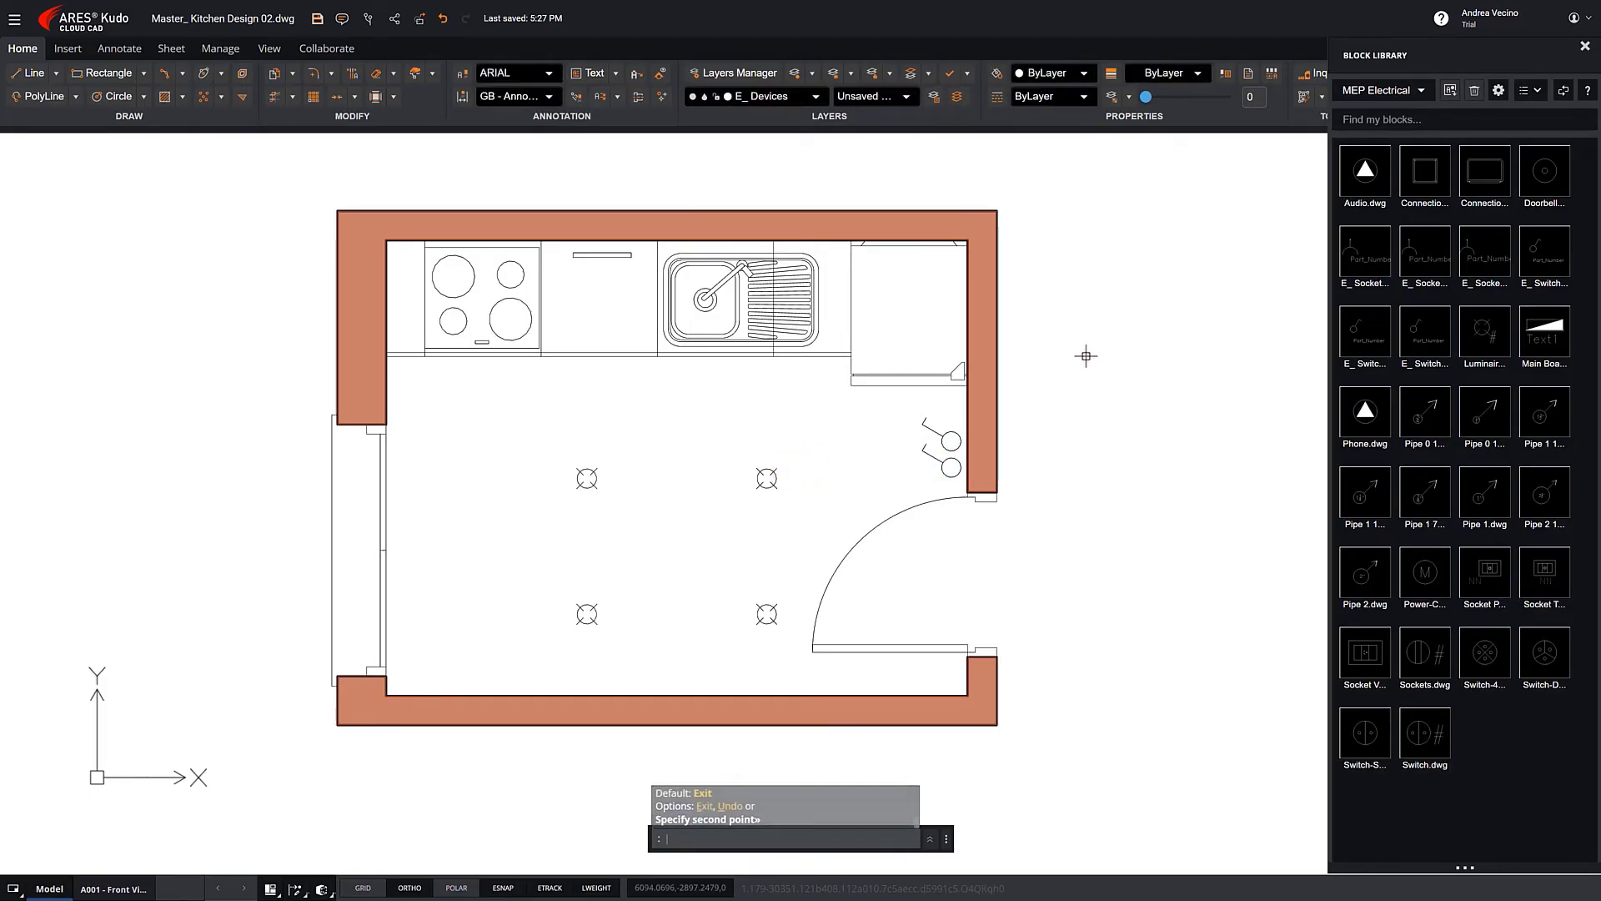
{"action": "left_click", "coordinate": [168, 75]}
{"action": "left_click", "coordinate": [951, 477]}
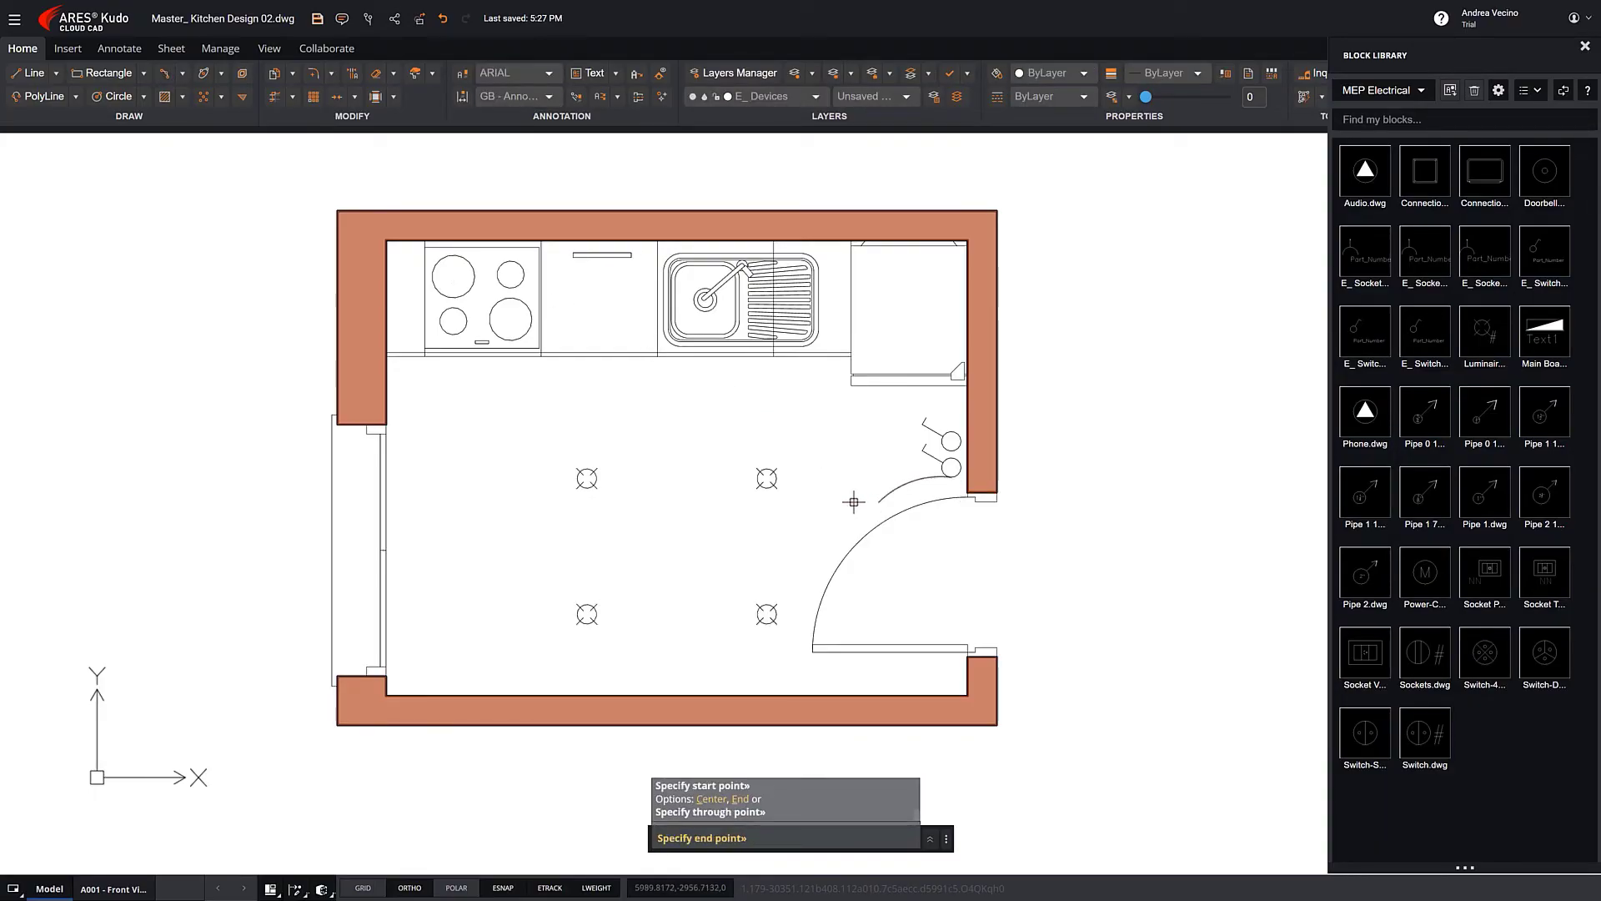
{"action": "left_click", "coordinate": [775, 478]}
Link the four ceiling luminaires with 3-point wiring arcs, upper-right through lower-right
{"action": "key", "text": "Return"}
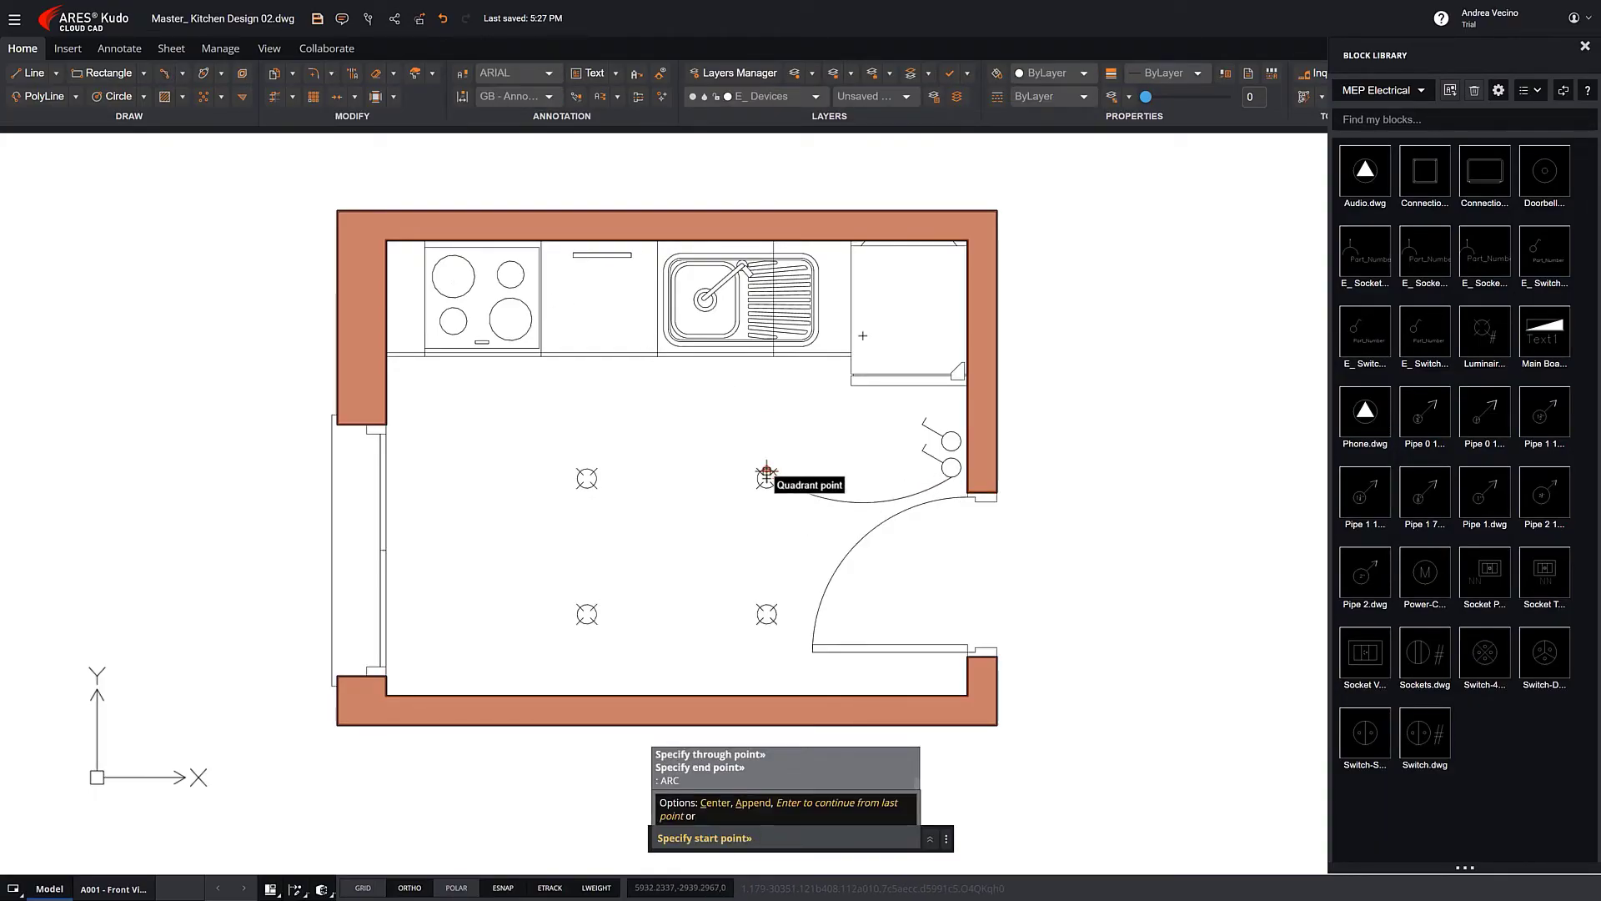
{"action": "left_click", "coordinate": [775, 478]}
{"action": "left_click", "coordinate": [669, 436]}
{"action": "left_click", "coordinate": [586, 470]}
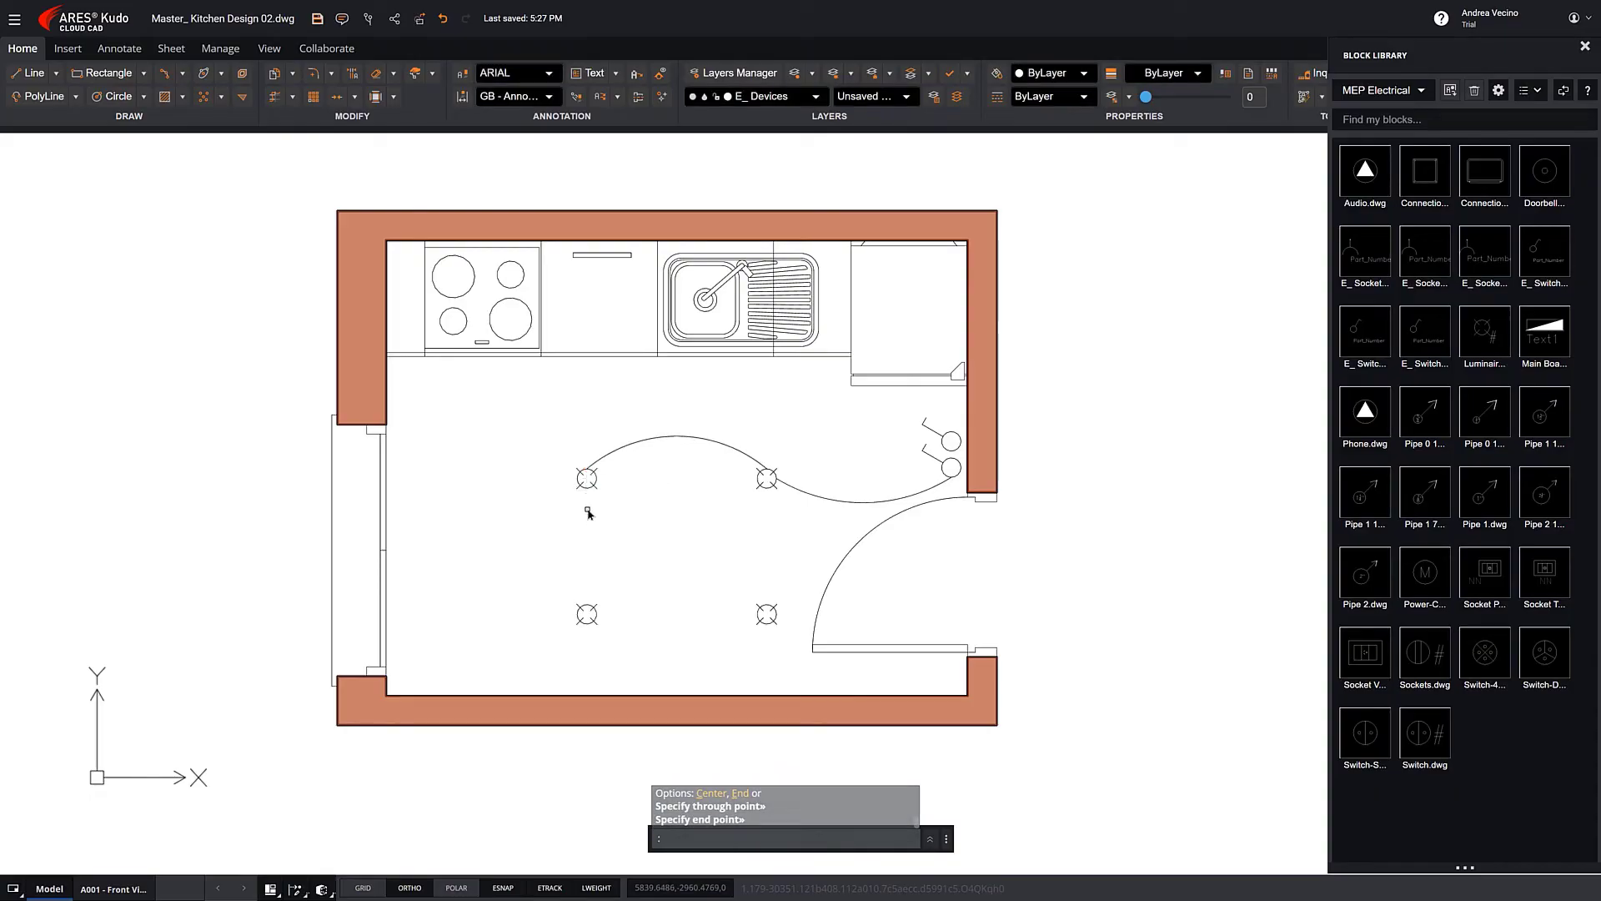
{"action": "left_click", "coordinate": [586, 490]}
{"action": "left_click", "coordinate": [606, 542]}
{"action": "left_click", "coordinate": [586, 603]}
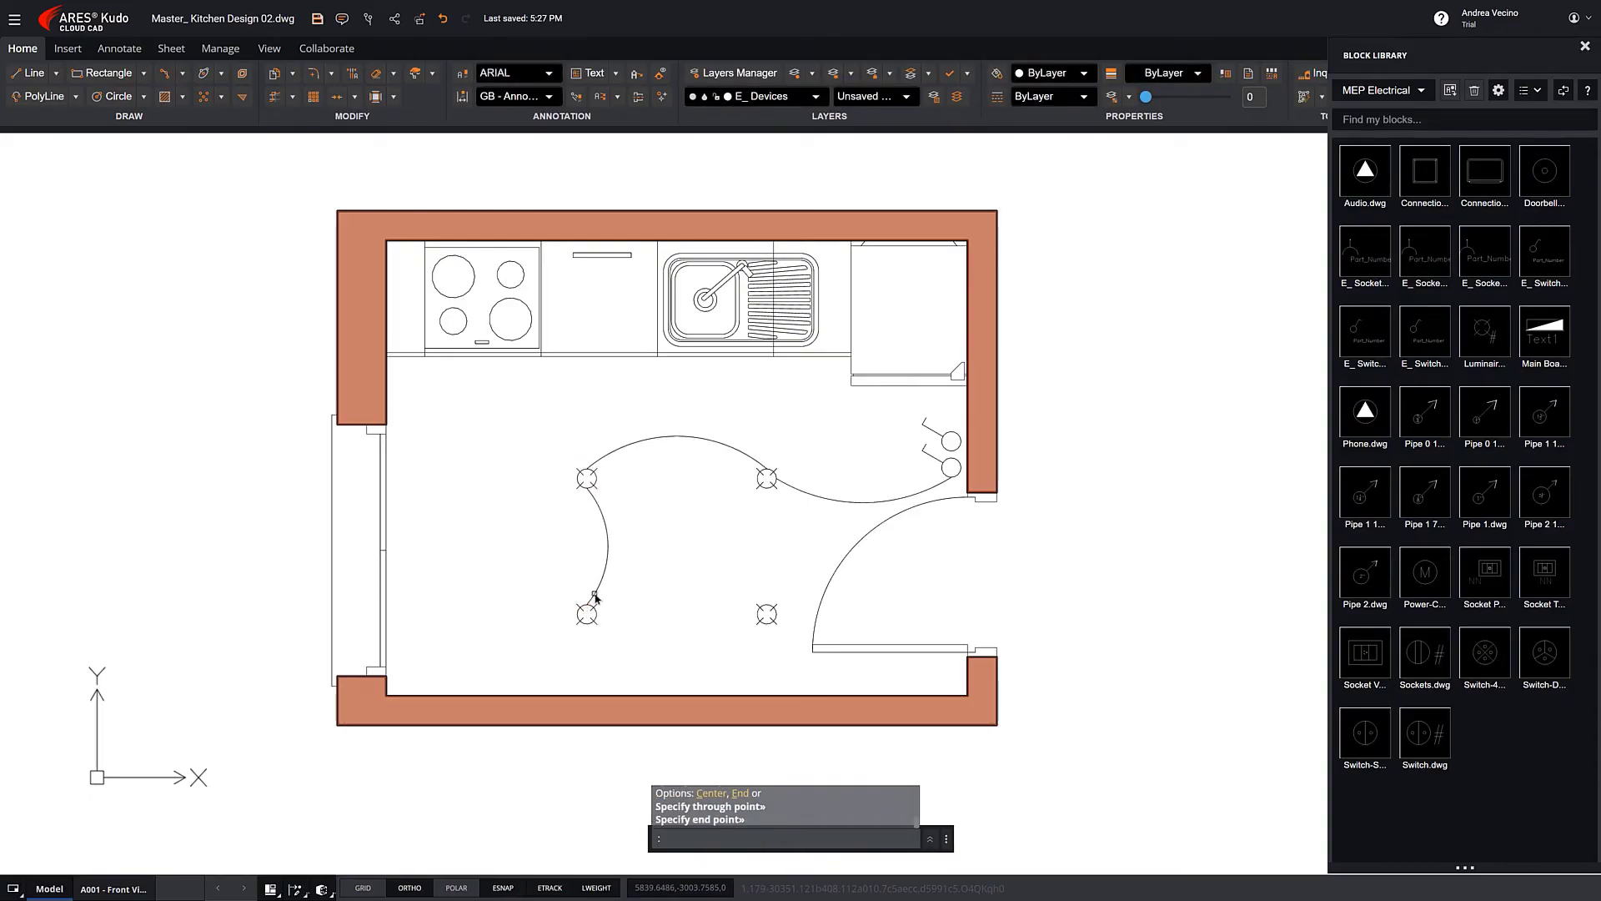
{"action": "key", "text": "Return"}
{"action": "left_click", "coordinate": [588, 626]}
{"action": "left_click", "coordinate": [686, 659]}
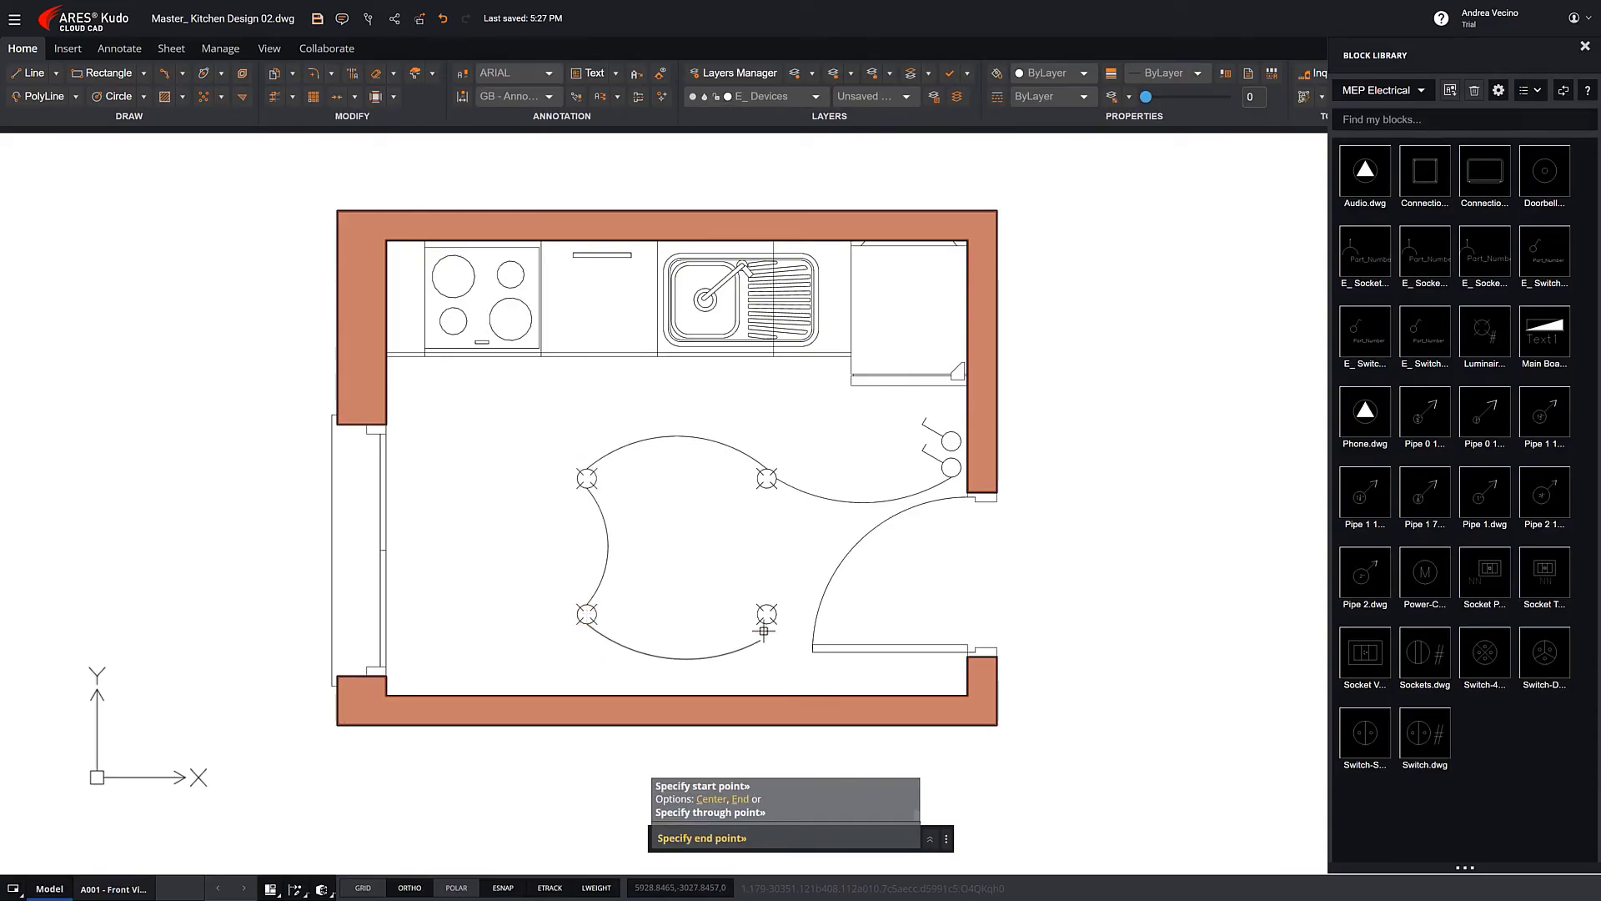
{"action": "left_click", "coordinate": [751, 609]}
Arc-wire the upper switch to the strip light's midpoint and save the drawing
{"action": "key", "text": "Return"}
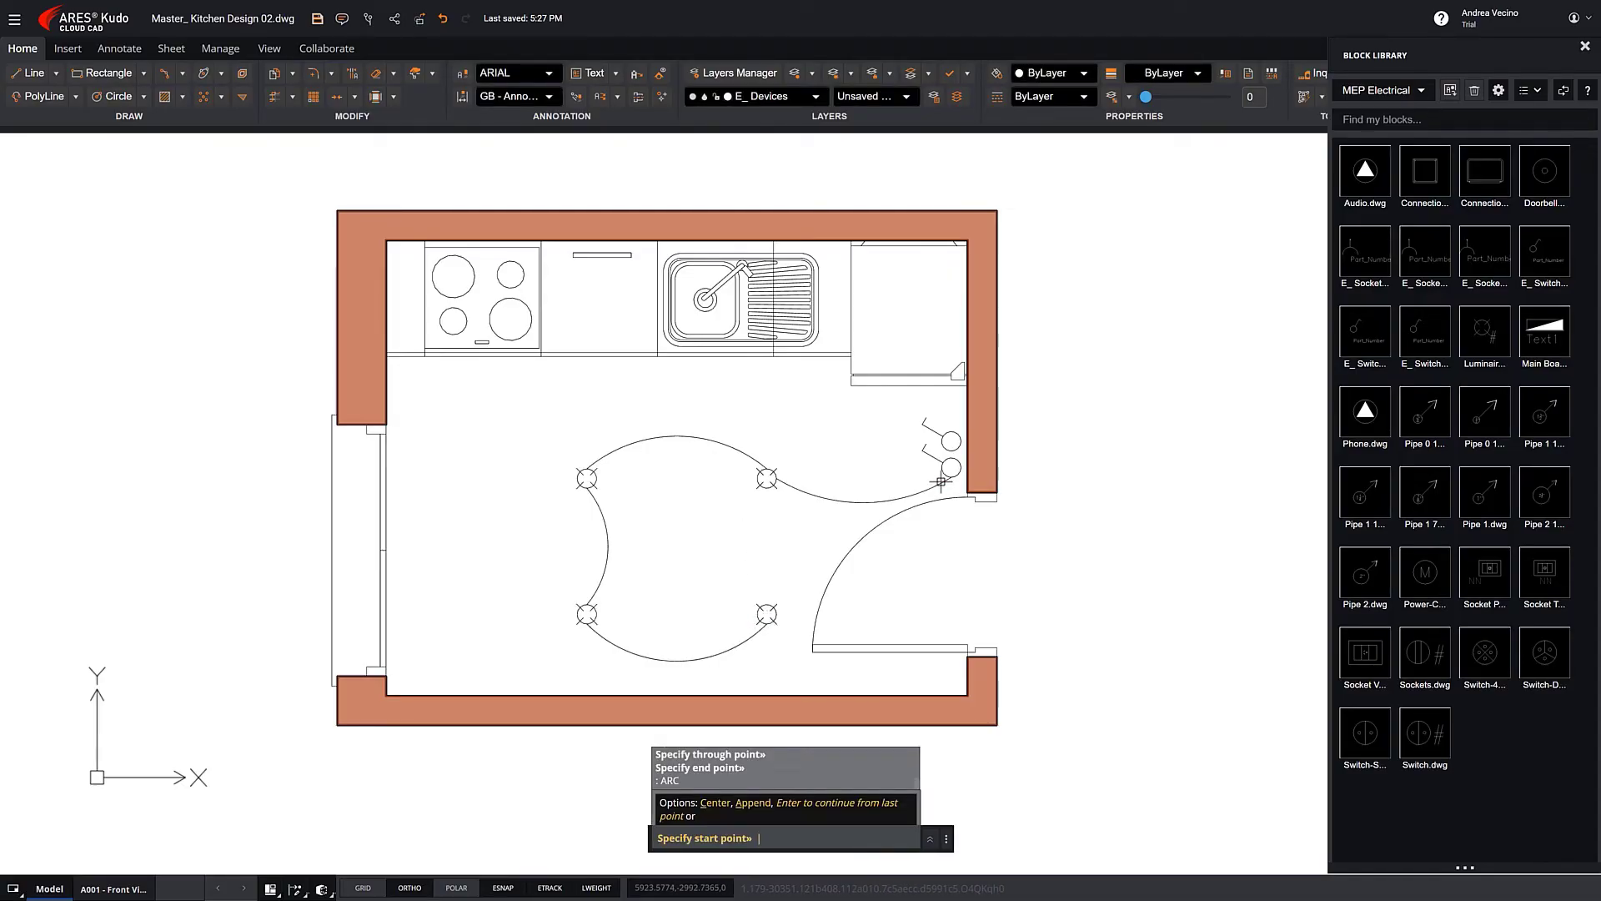
{"action": "left_click", "coordinate": [945, 451]}
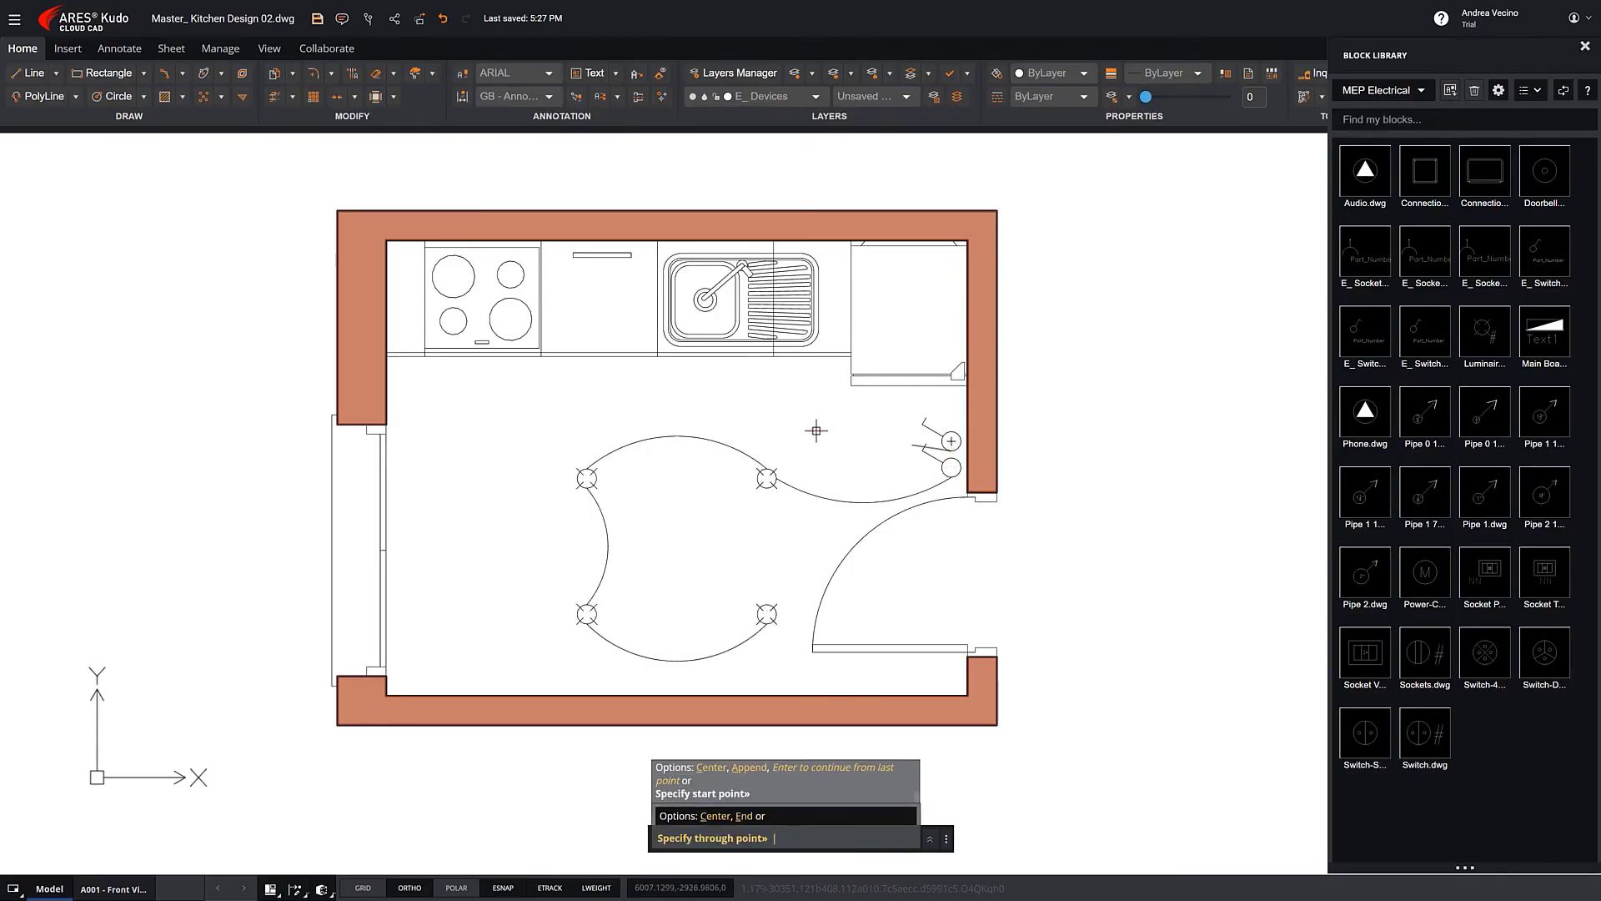
{"action": "left_click", "coordinate": [705, 394]}
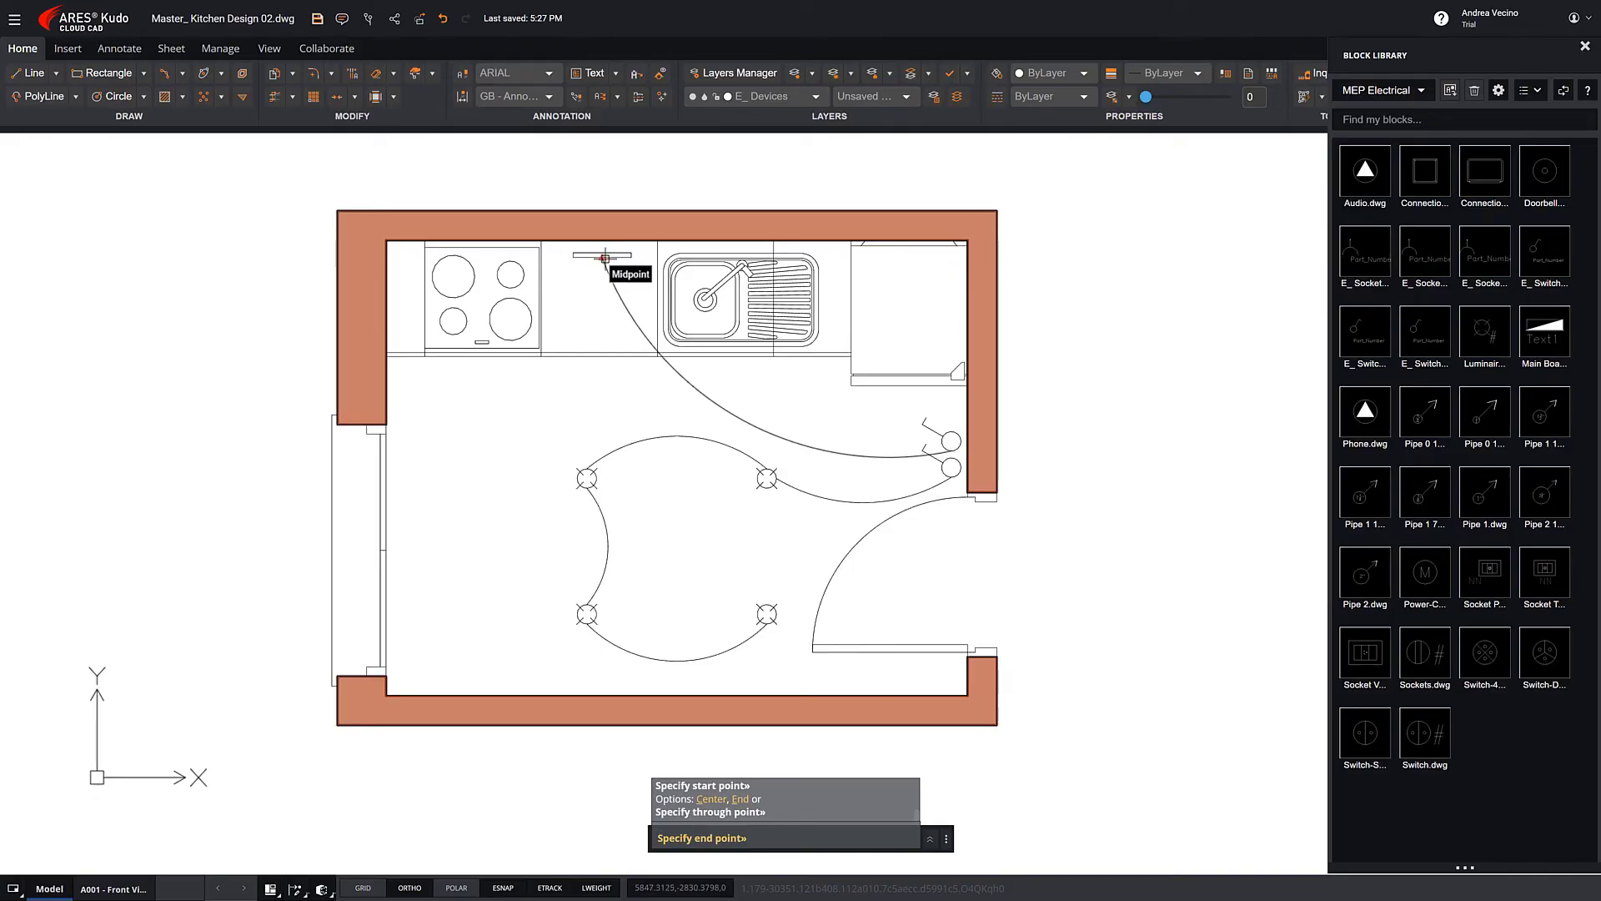
{"action": "left_click", "coordinate": [605, 258]}
{"action": "key", "text": "ctrl+s"}
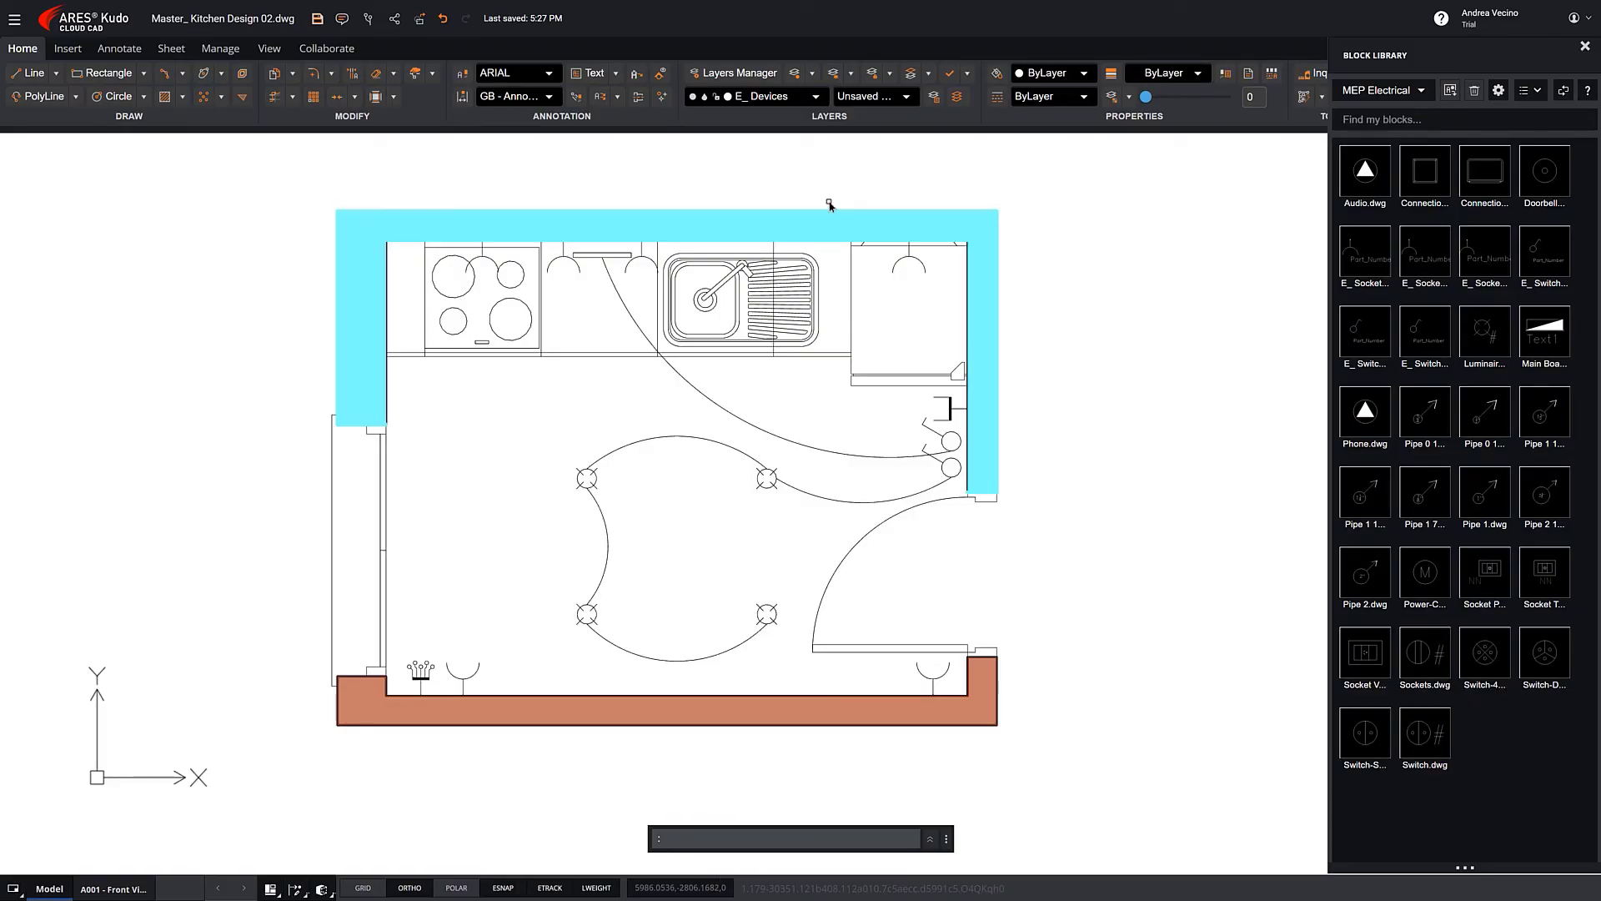
Enable the sharing link for Master_ Kitchen Design 02.dwg and copy its URL
{"action": "left_click", "coordinate": [395, 19]}
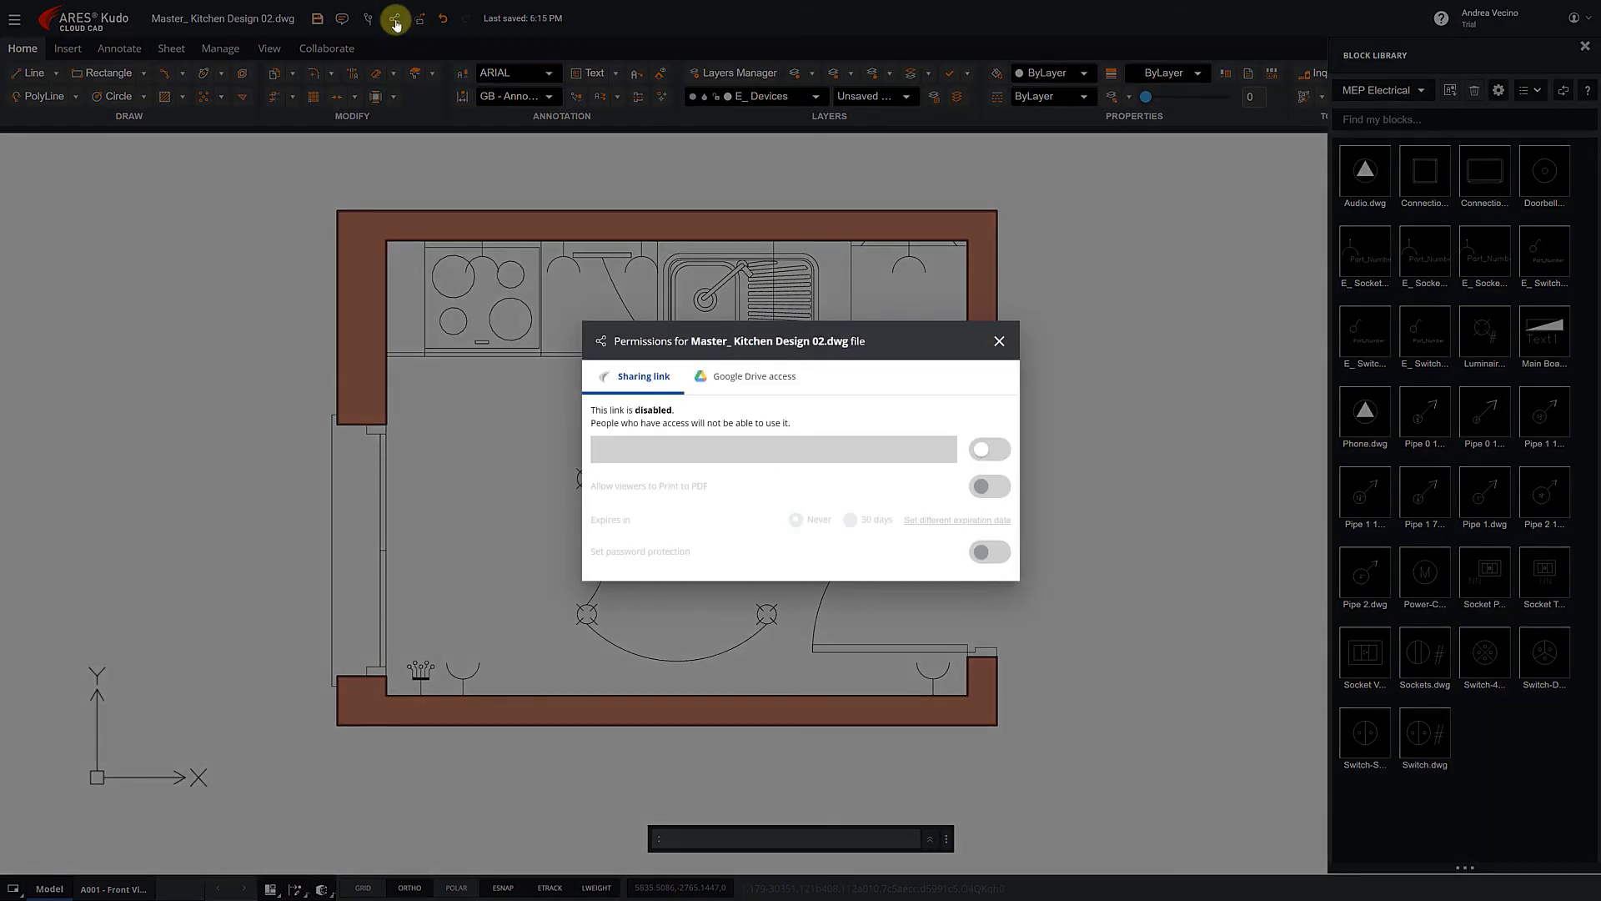
{"action": "left_click", "coordinate": [987, 445]}
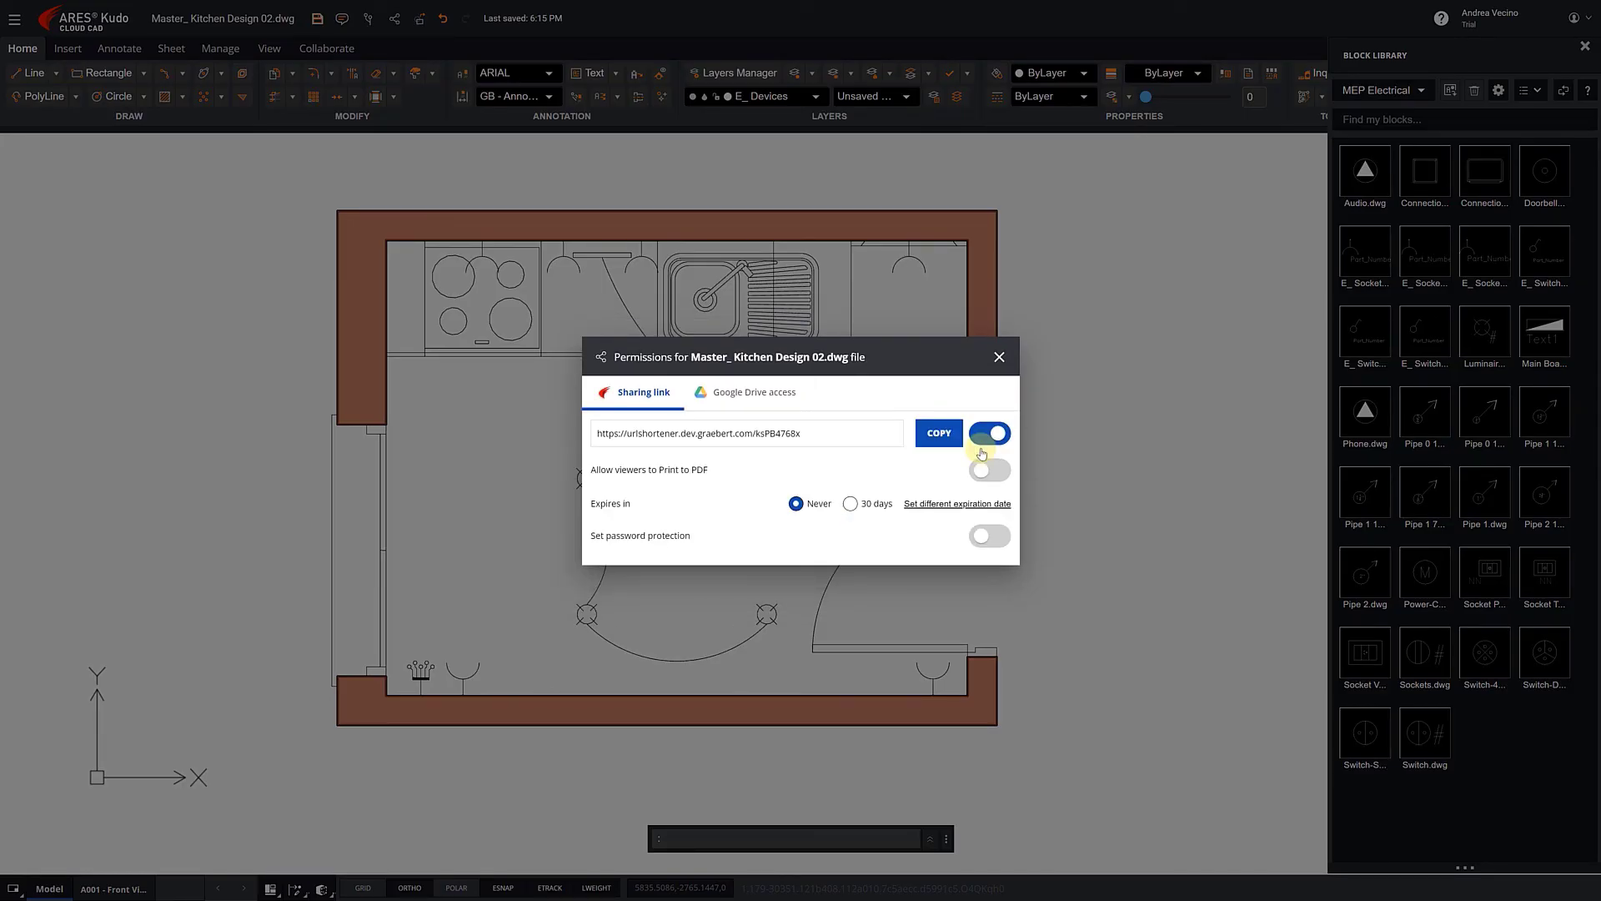
{"action": "left_click", "coordinate": [939, 438]}
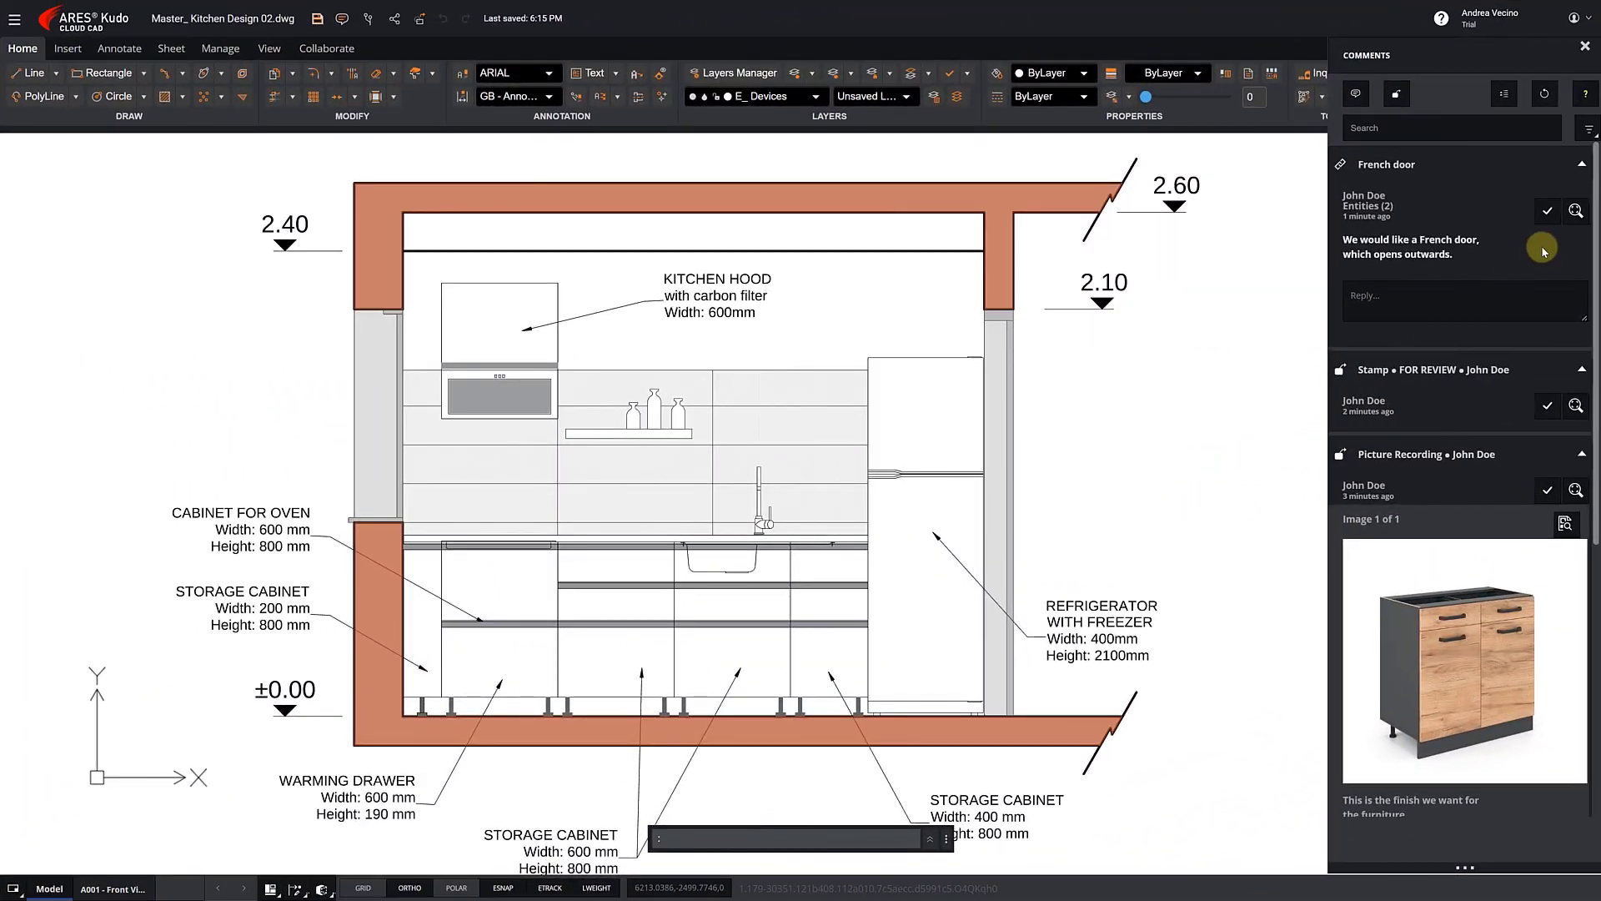
Post an 'Ok' reply on the French door comment, resolve it, and zoom out to the full plan
{"action": "left_click", "coordinate": [1576, 210]}
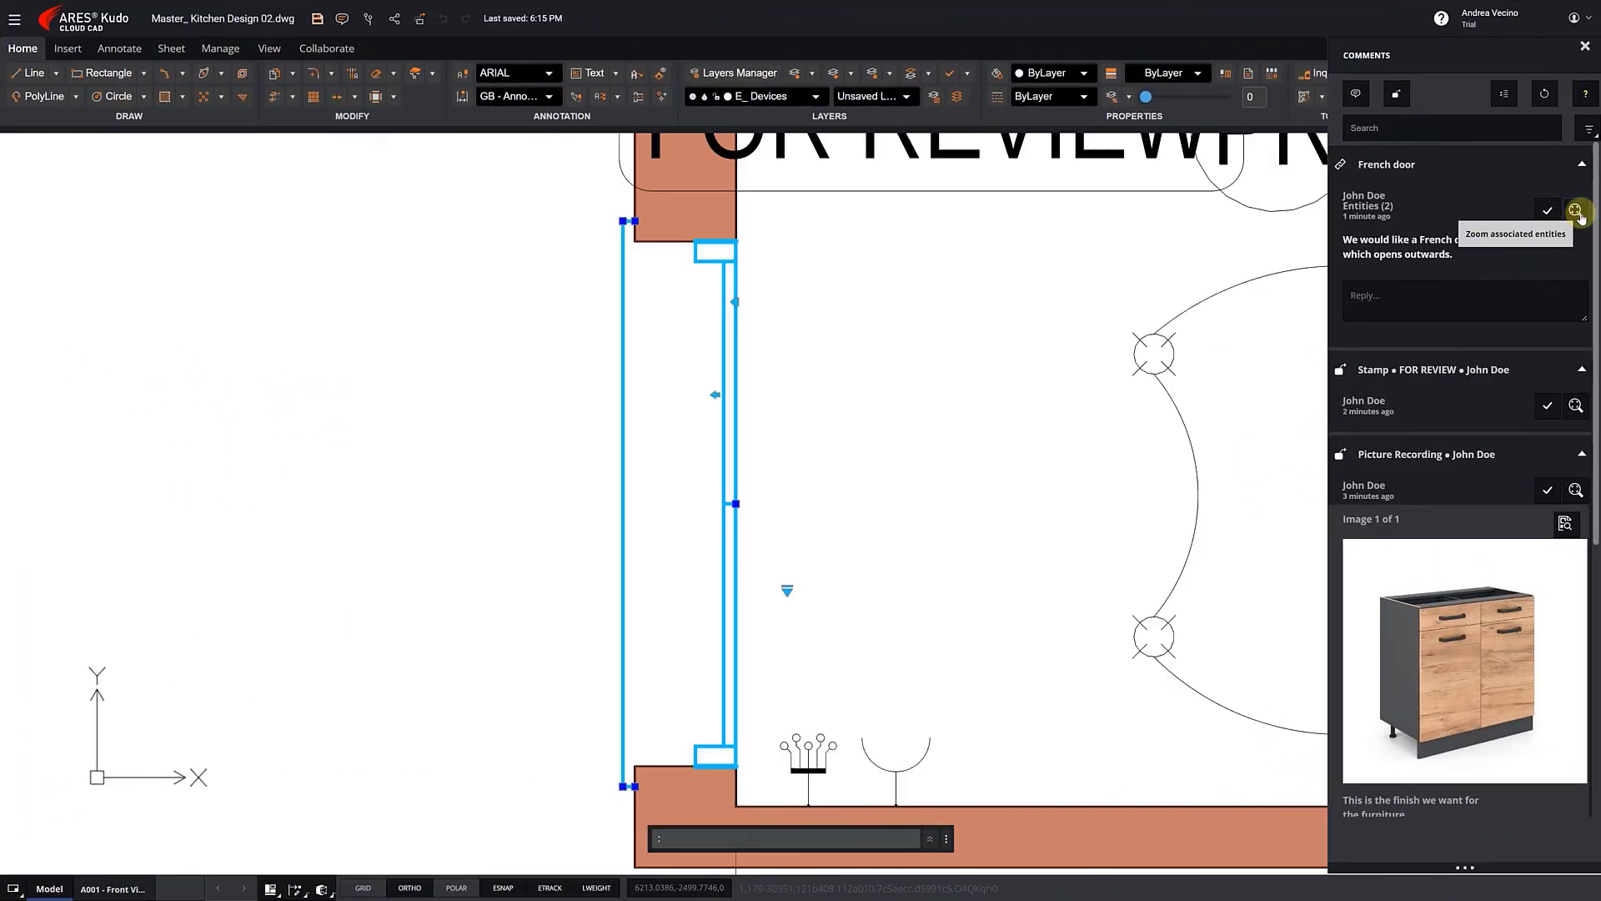
{"action": "left_click", "coordinate": [1401, 297]}
{"action": "type", "text": "Ok"}
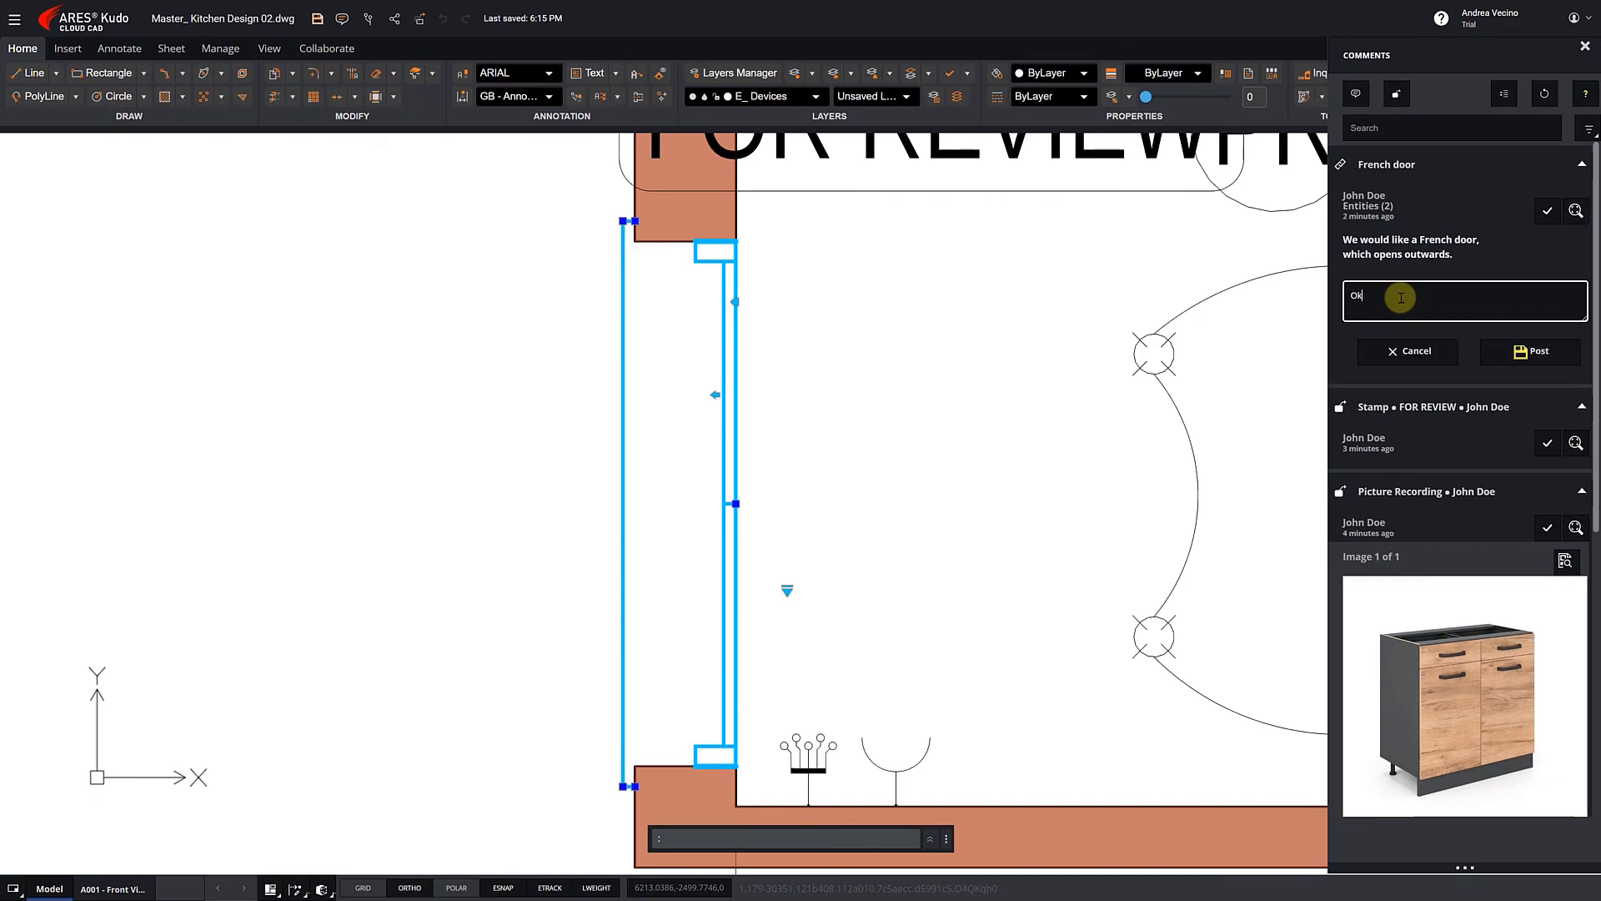
{"action": "left_click", "coordinate": [1532, 351]}
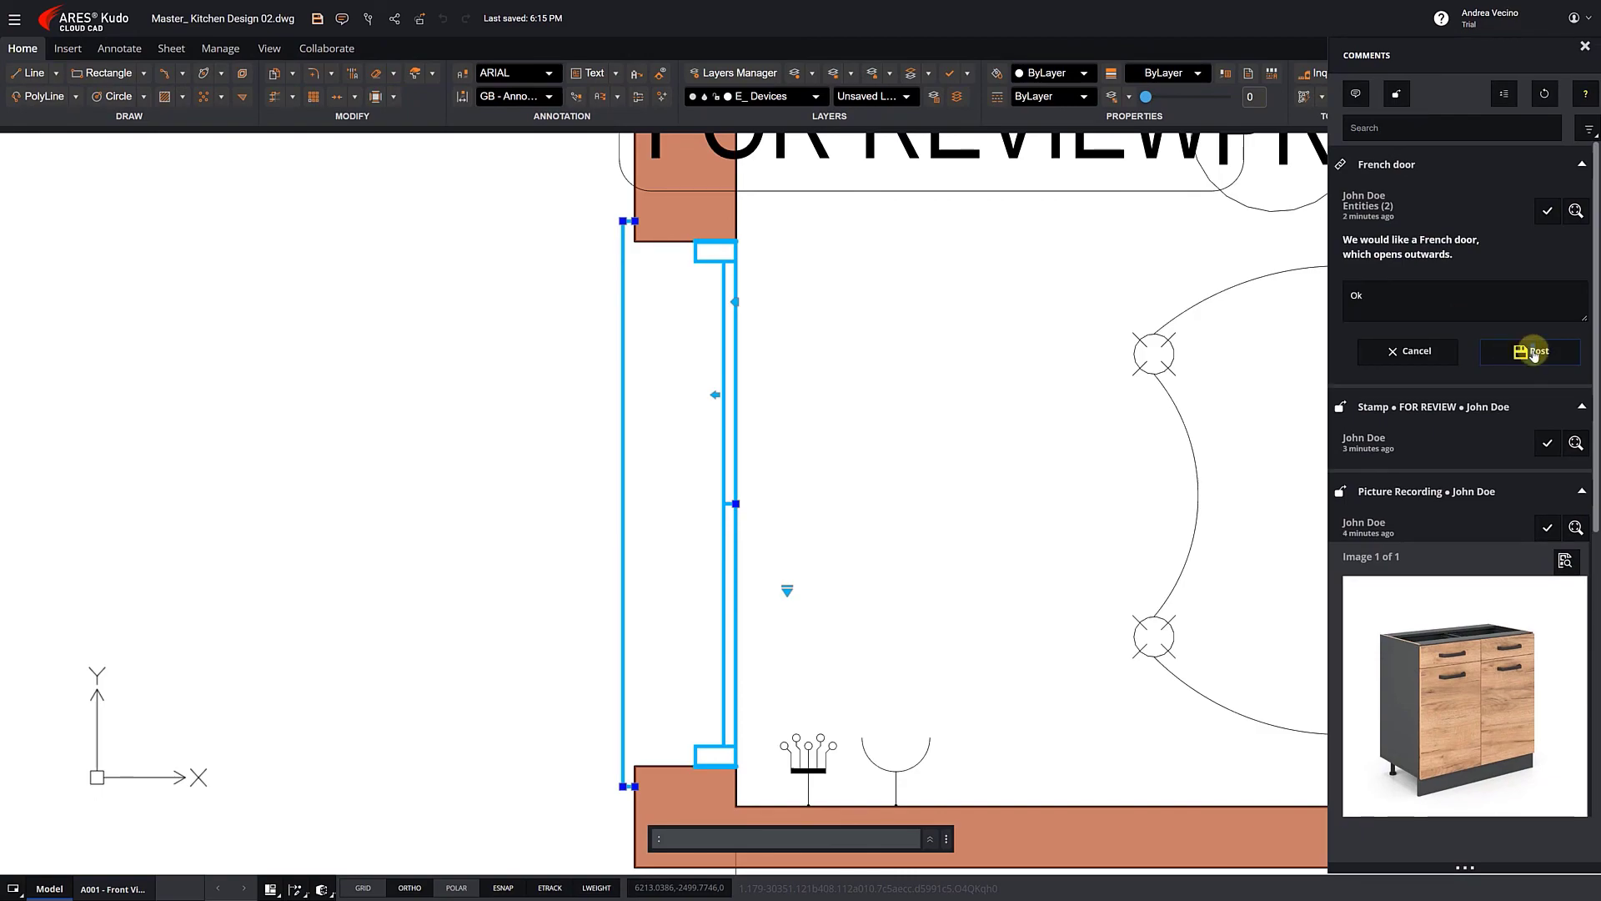
{"action": "left_click", "coordinate": [1547, 211]}
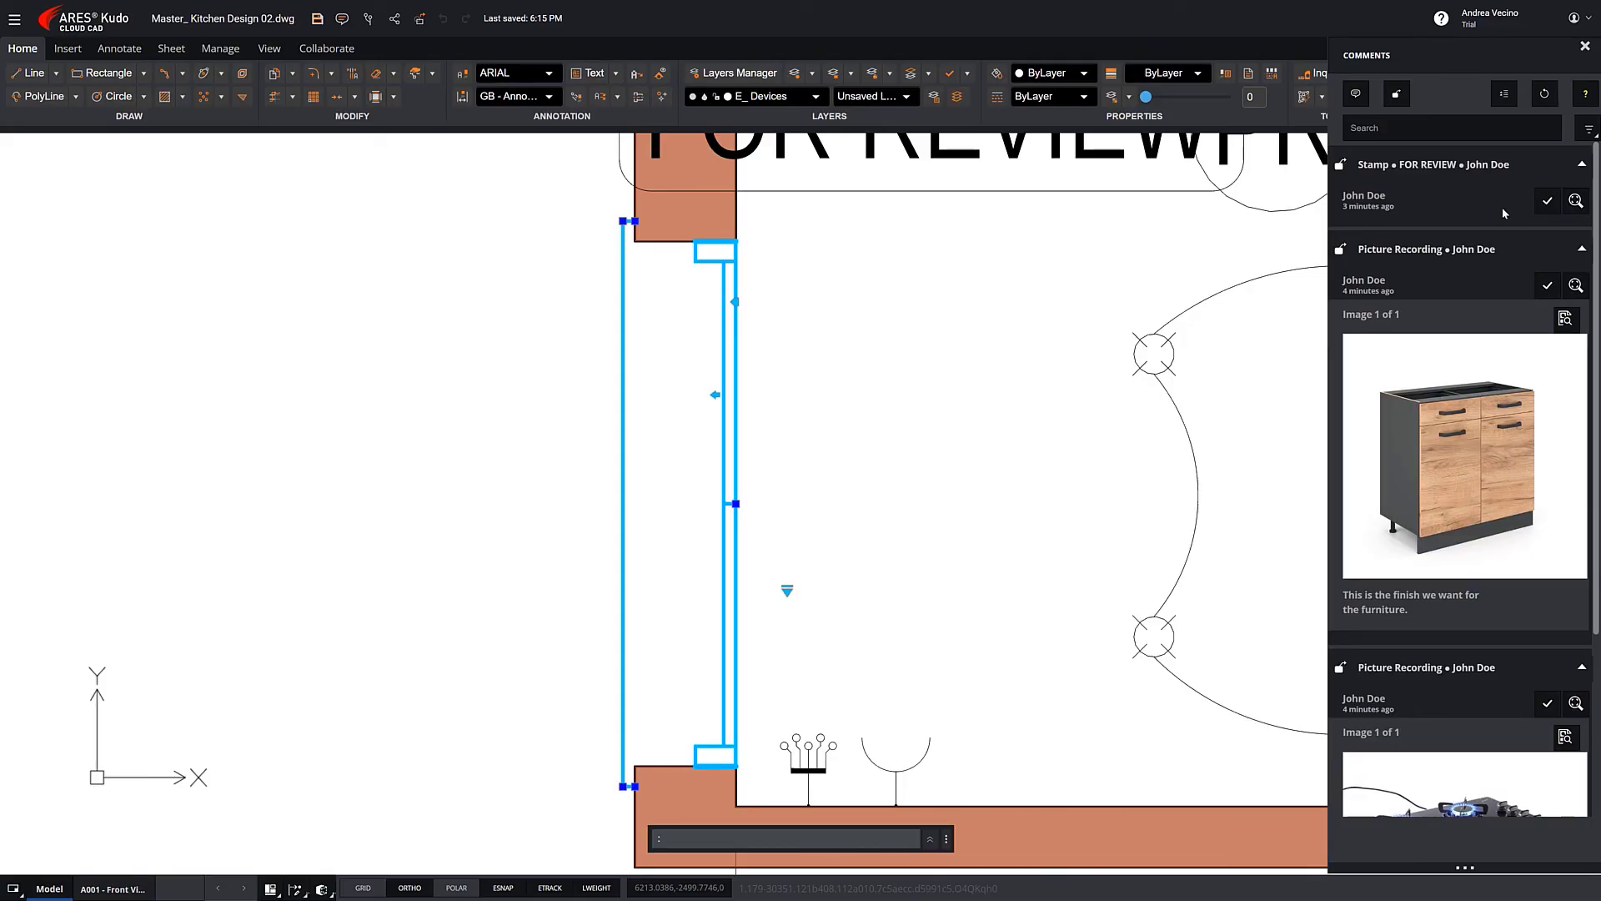
{"action": "left_click", "coordinate": [1576, 285]}
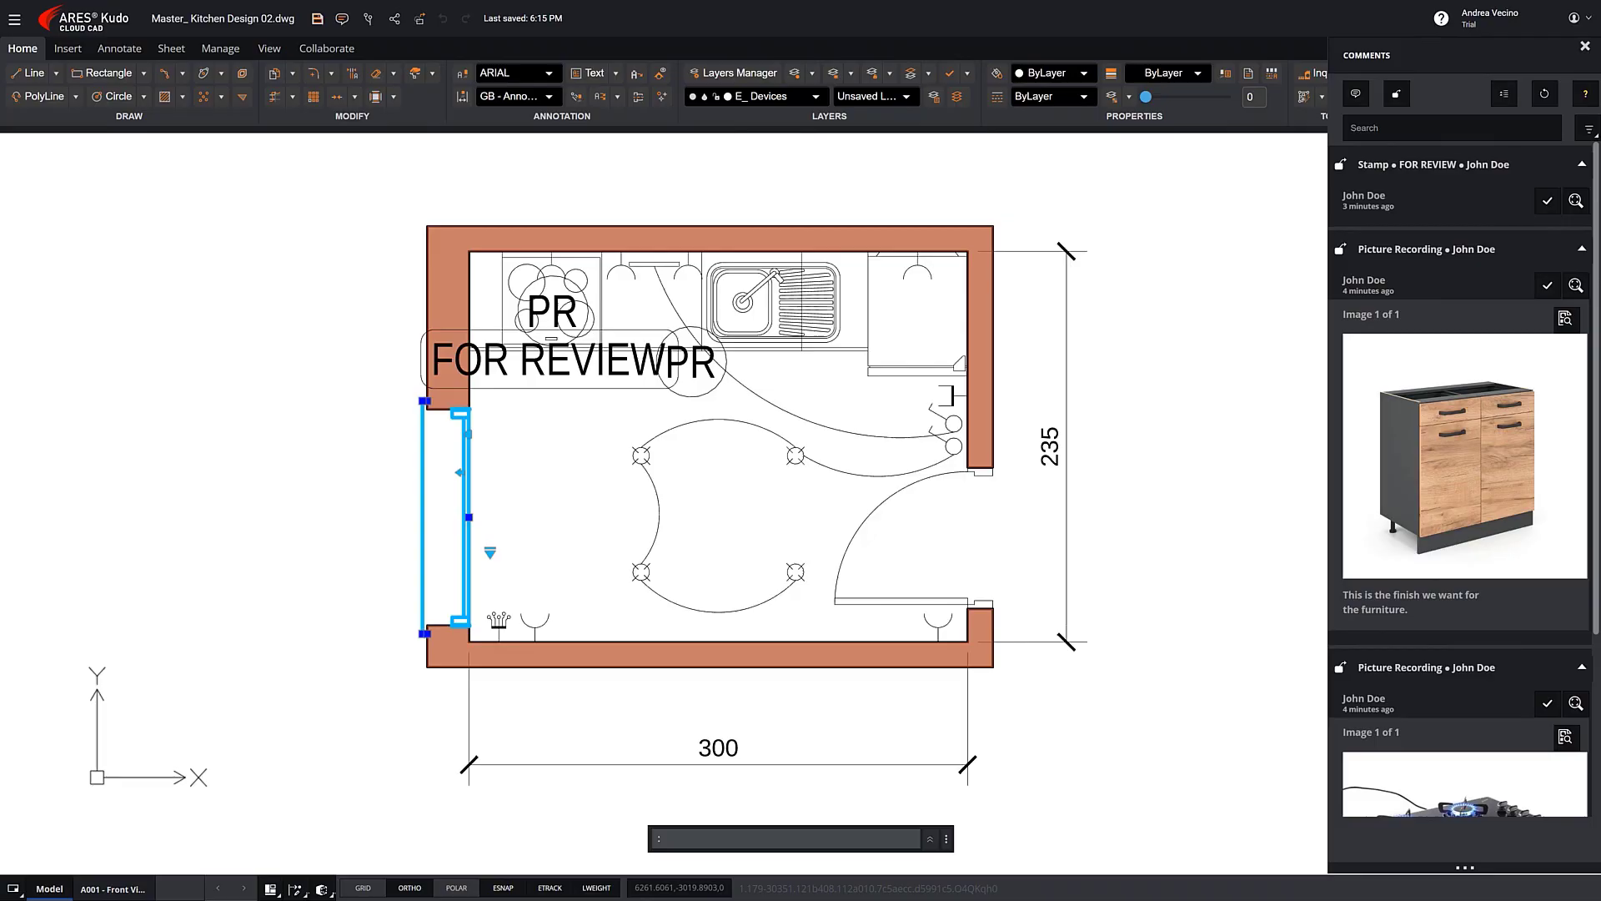